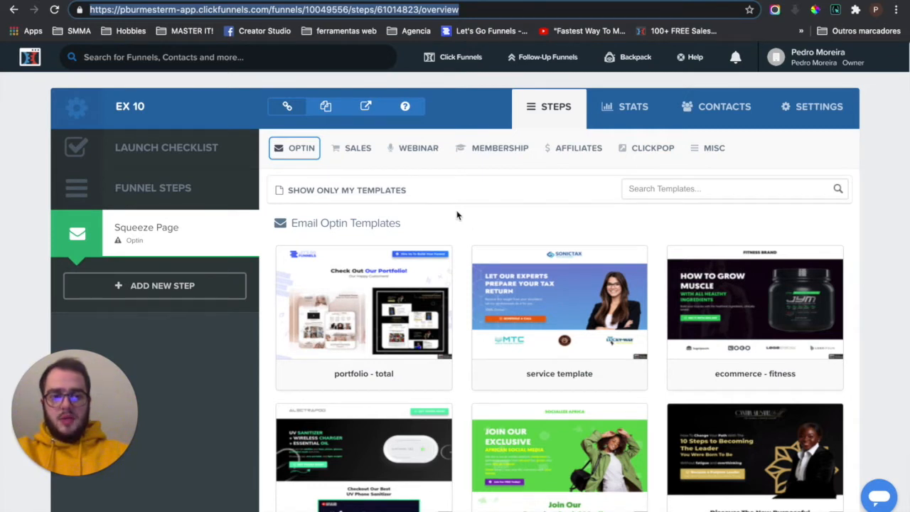
Search the Email Optin templates for "blank" and apply the blank starter template to the Squeeze Page step
{"action": "left_click", "coordinate": [302, 150]}
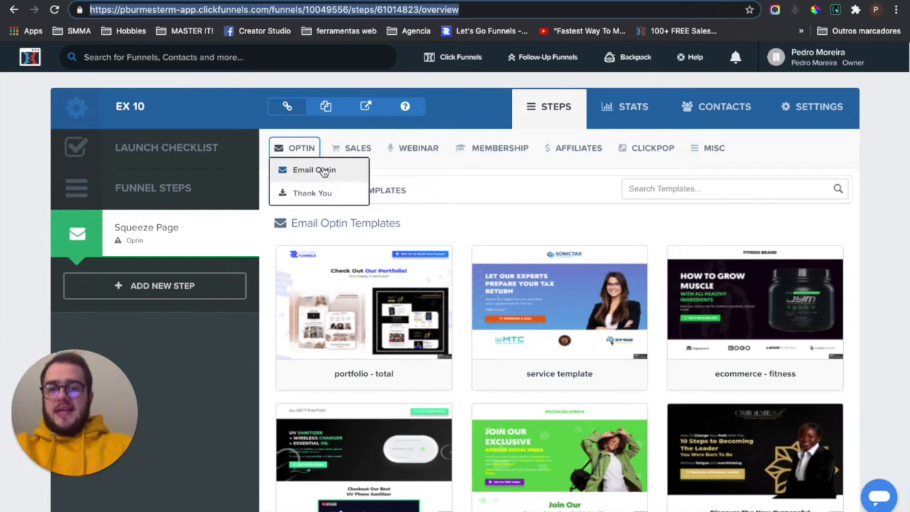
{"action": "left_click", "coordinate": [324, 170]}
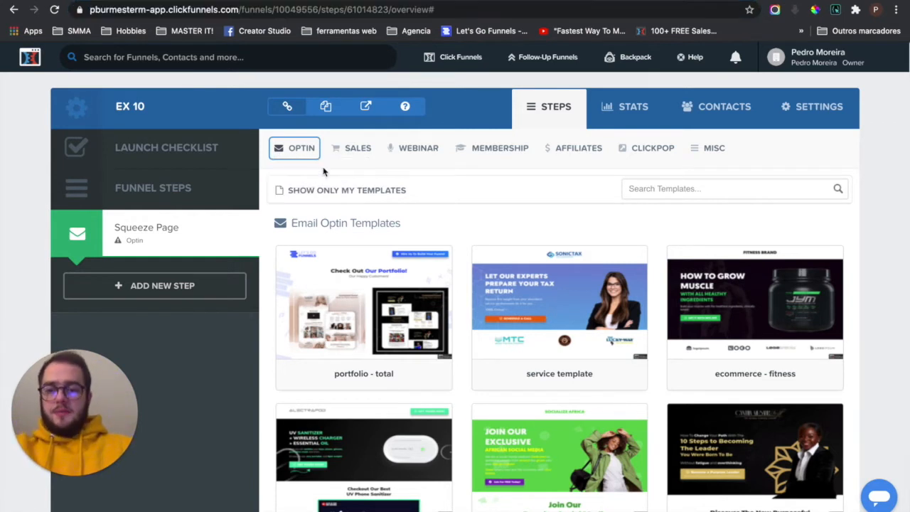
{"action": "left_click", "coordinate": [691, 187]}
{"action": "type", "text": "blank"}
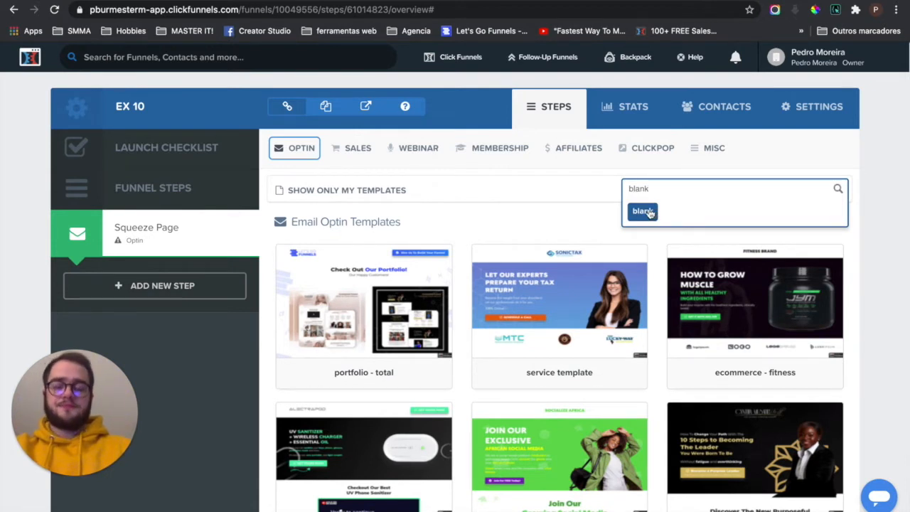
{"action": "left_click", "coordinate": [649, 213]}
{"action": "left_click", "coordinate": [354, 297]}
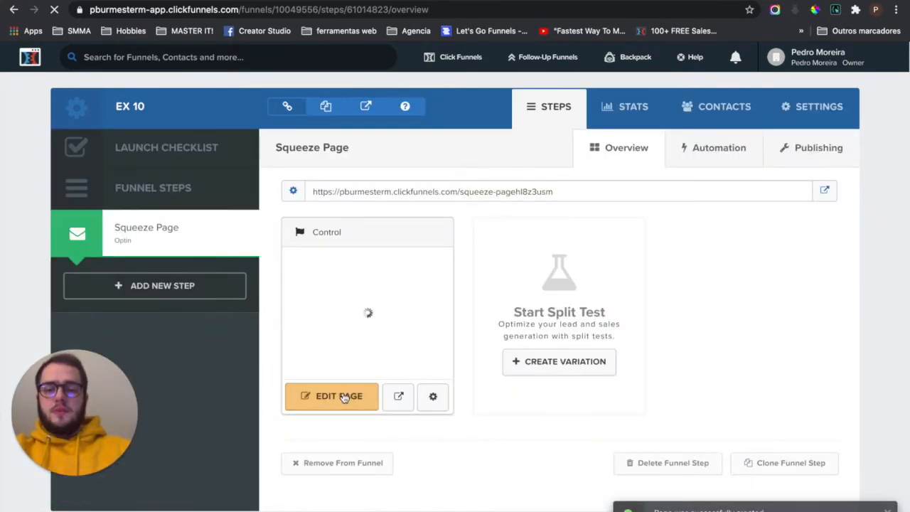
Open the Squeeze Page for editing and add a form Input element below the headline
{"action": "left_click", "coordinate": [343, 397]}
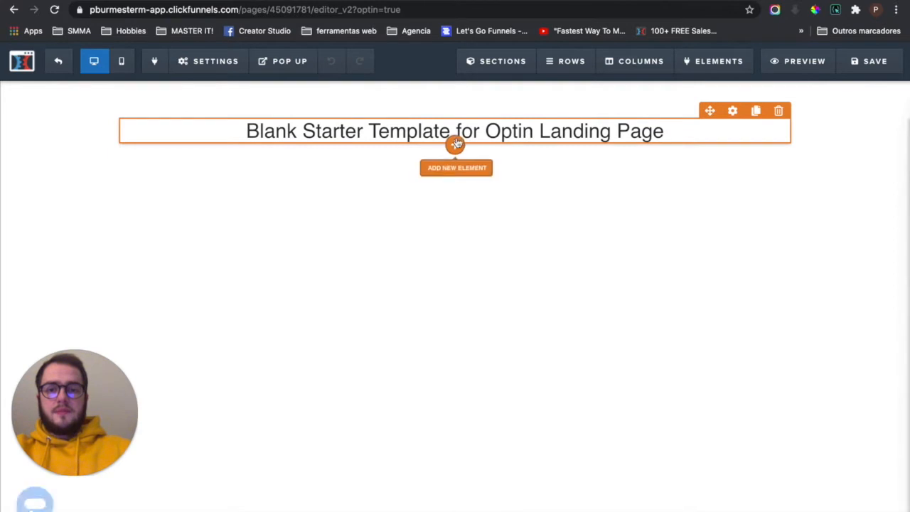
{"action": "left_click", "coordinate": [456, 144]}
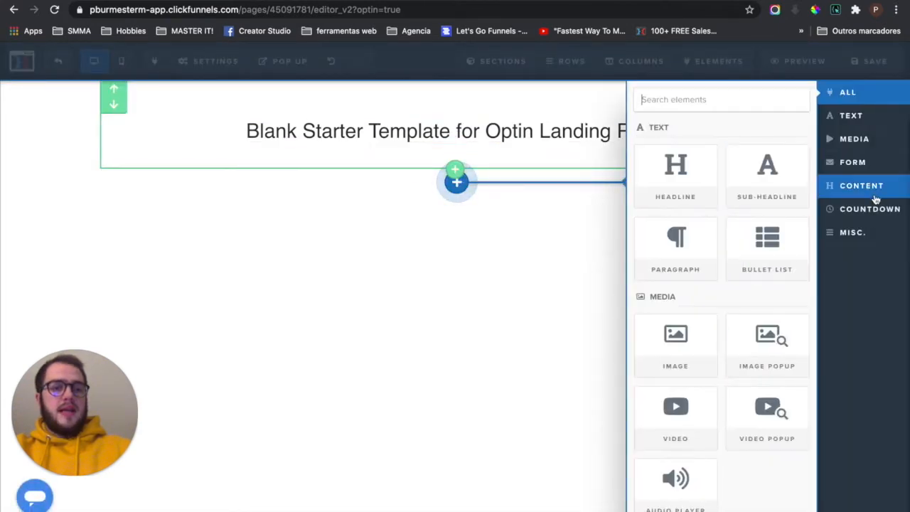
{"action": "left_click", "coordinate": [845, 164]}
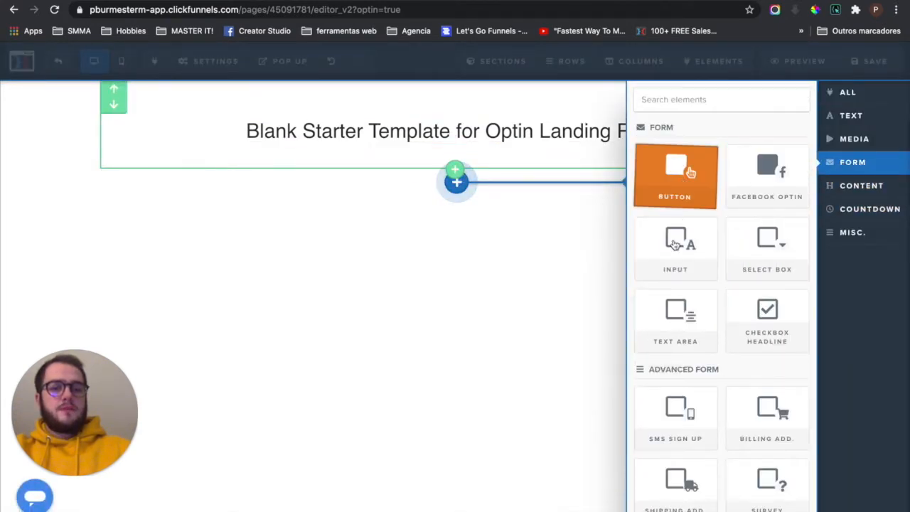
{"action": "left_click", "coordinate": [675, 244]}
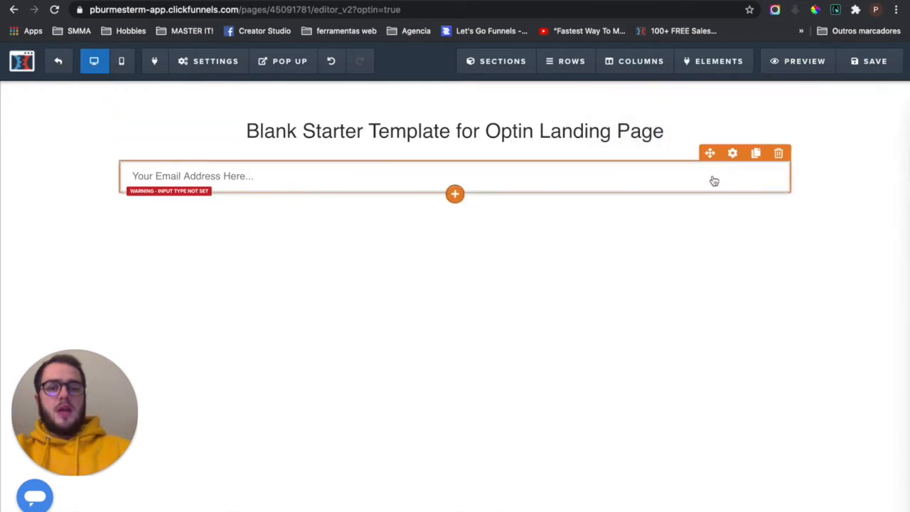
Configure the input as a required Full Name field with the placeholder text "insert your name"
{"action": "left_click", "coordinate": [732, 153]}
{"action": "left_click", "coordinate": [836, 205]}
{"action": "left_click", "coordinate": [815, 213]}
{"action": "triple_click", "coordinate": [801, 237]}
{"action": "type", "text": "insert your name"}
{"action": "left_click", "coordinate": [795, 274]}
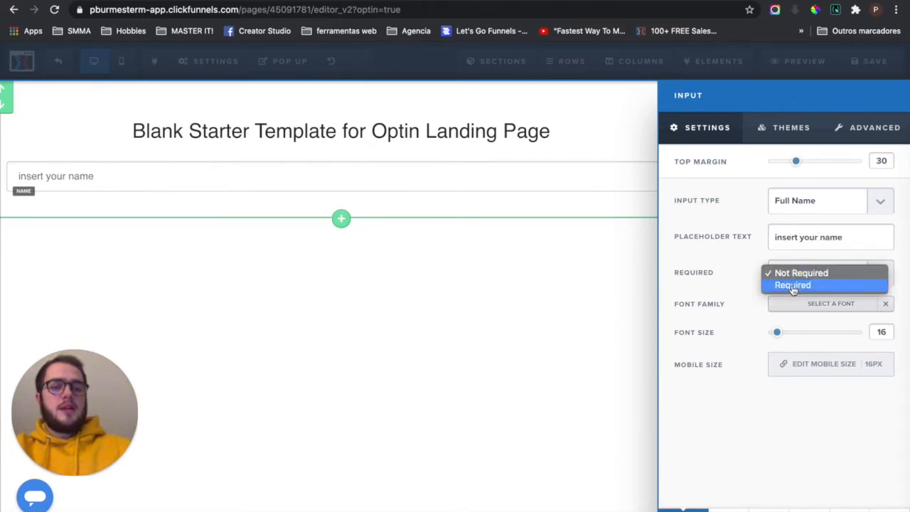
{"action": "left_click", "coordinate": [795, 285]}
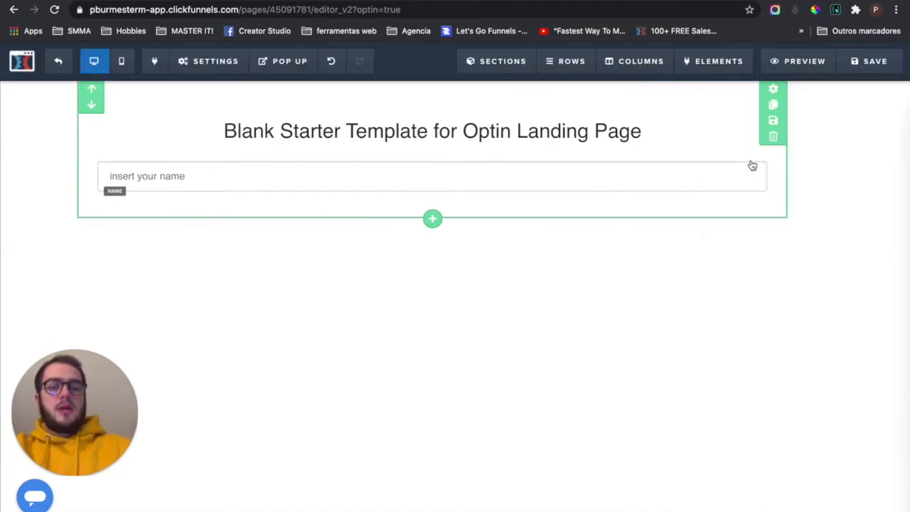
Clone the name input and make the copy an Email Address field with the placeholder "insert your email"
{"action": "left_click", "coordinate": [755, 152]}
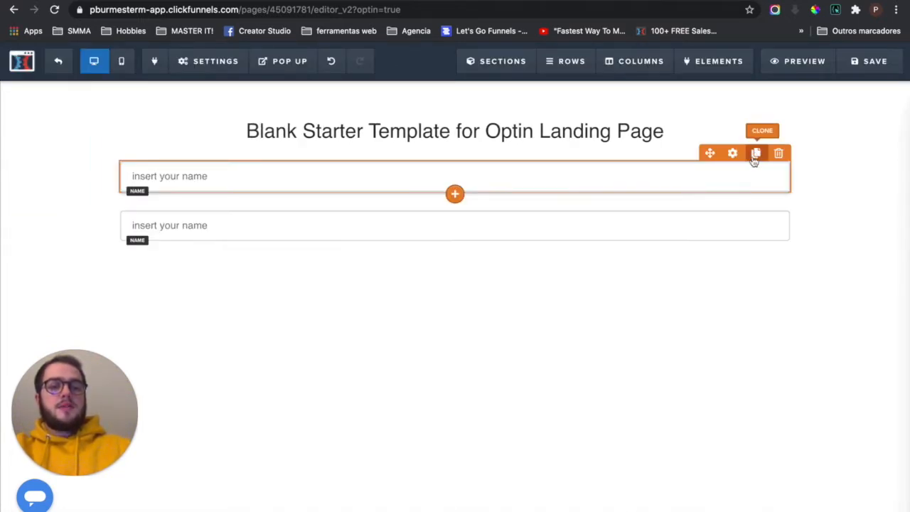
{"action": "left_click", "coordinate": [733, 208]}
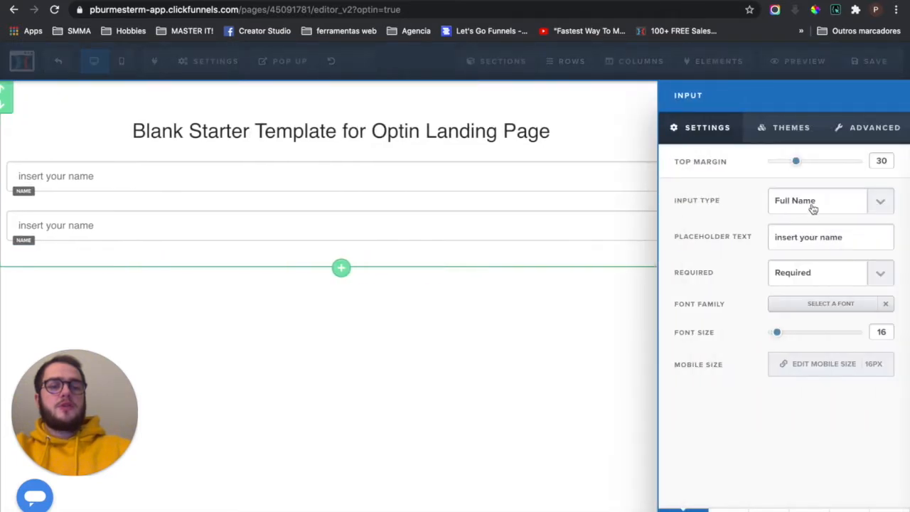
{"action": "left_click", "coordinate": [814, 206]}
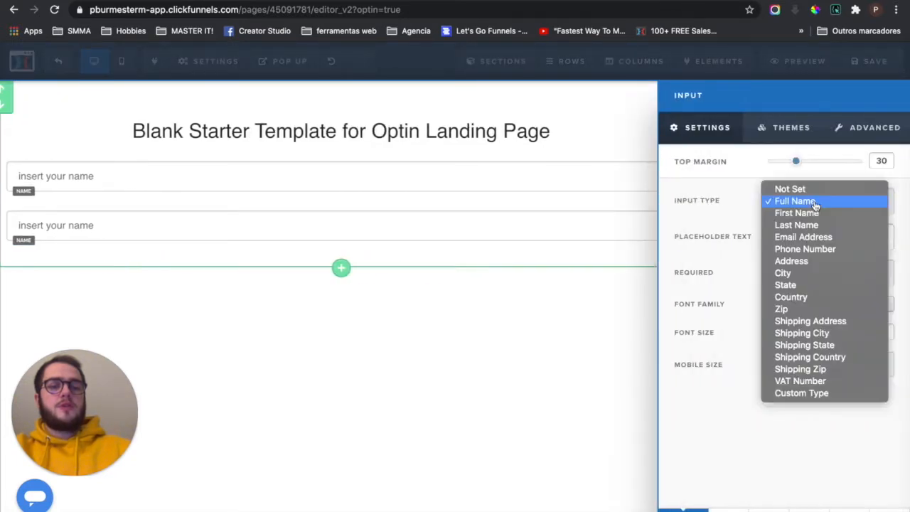
{"action": "left_click", "coordinate": [796, 240]}
{"action": "triple_click", "coordinate": [794, 241]}
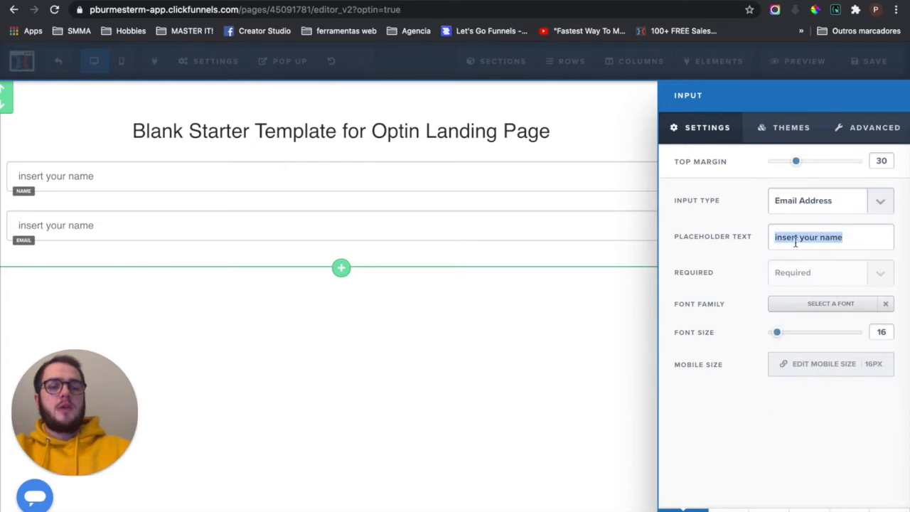
{"action": "type", "text": "insert your email"}
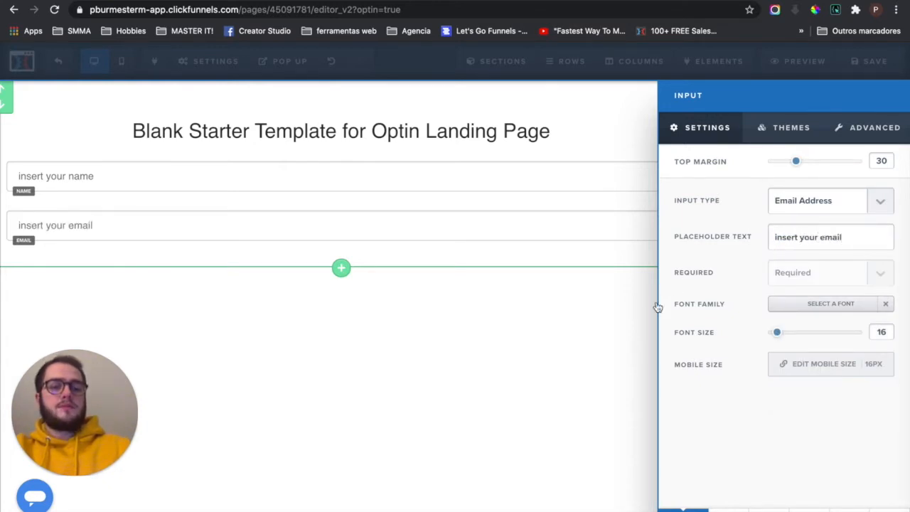
{"action": "left_click", "coordinate": [517, 252]}
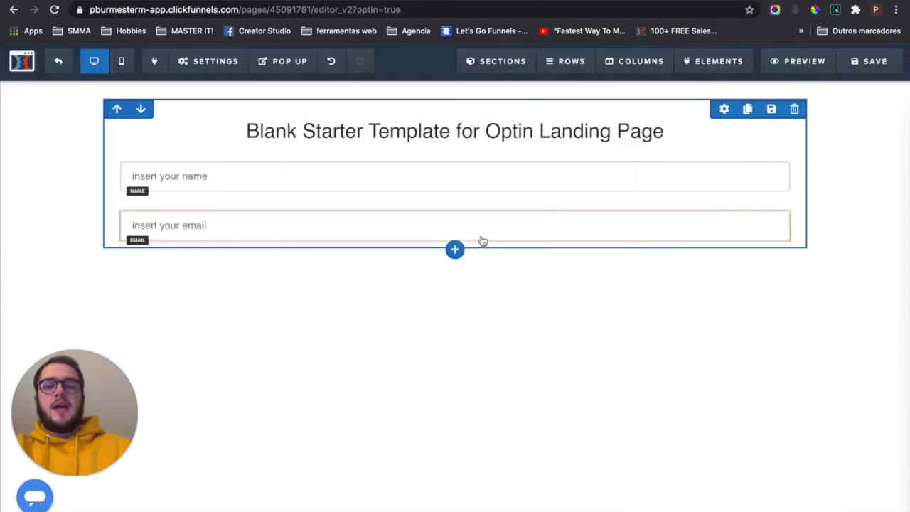
Add a Button element below the email field and set its action to Submit Order / Submit Form
{"action": "left_click", "coordinate": [456, 243]}
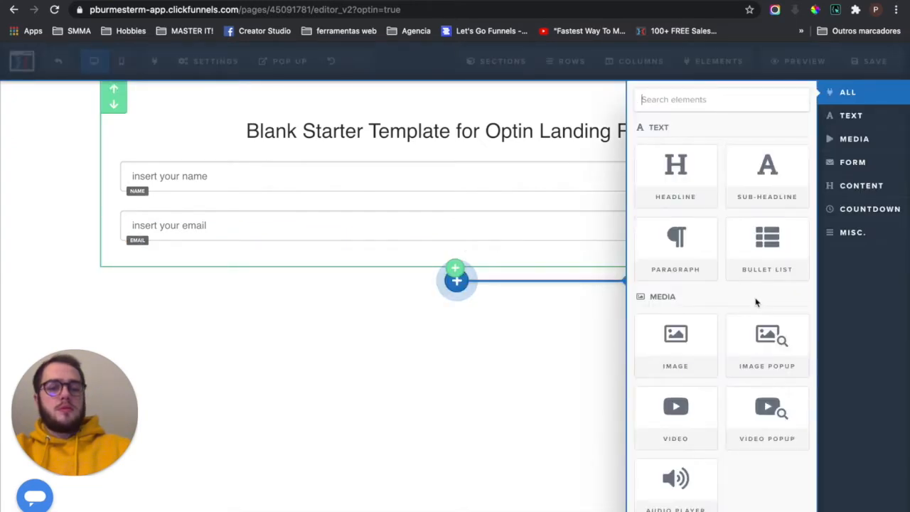
{"action": "left_click", "coordinate": [852, 162]}
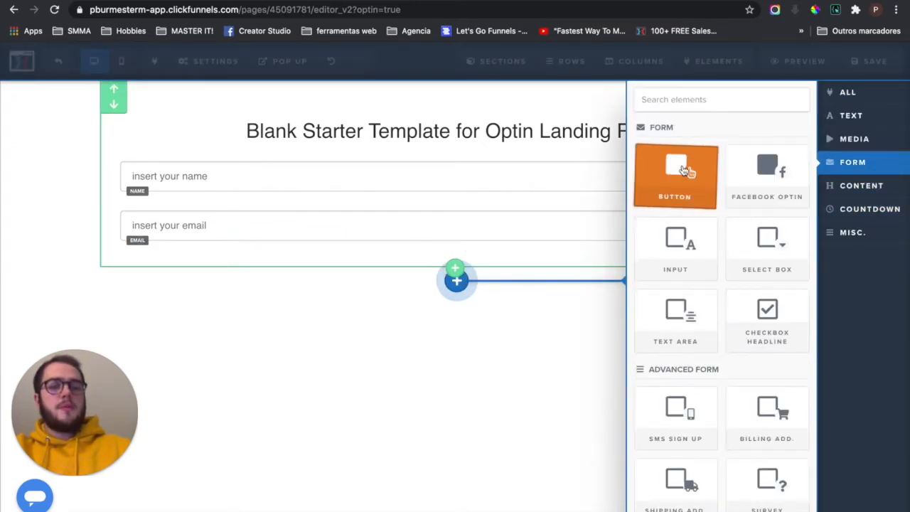
{"action": "left_click", "coordinate": [676, 167]}
{"action": "left_click", "coordinate": [526, 268]}
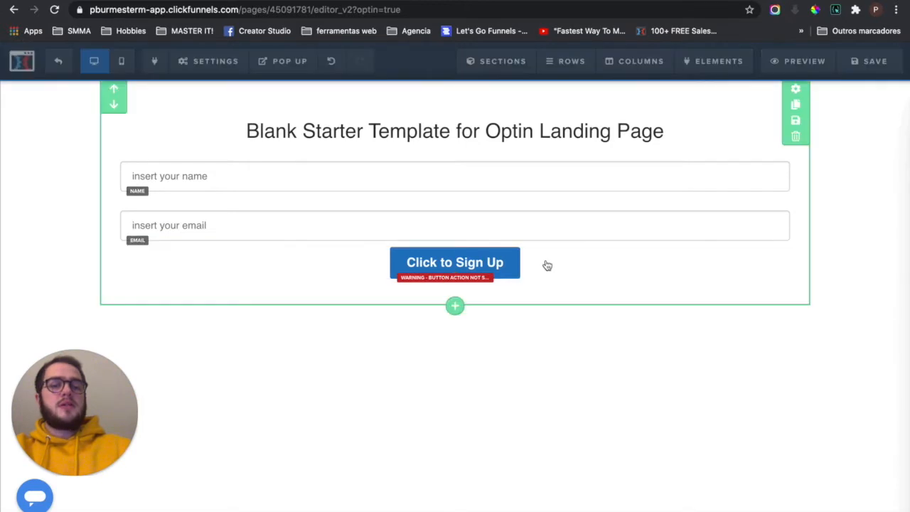
{"action": "left_click", "coordinate": [788, 207]}
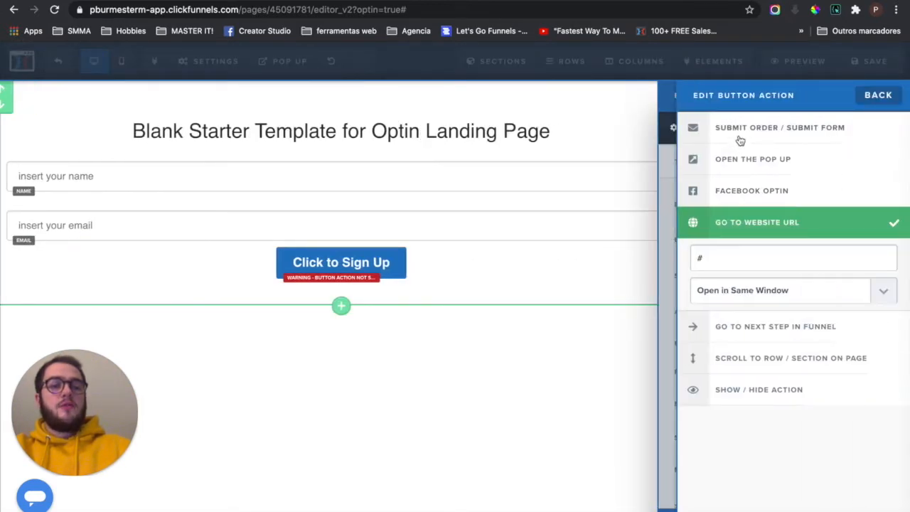
{"action": "left_click", "coordinate": [741, 137]}
{"action": "left_click", "coordinate": [505, 351]}
Save the squeeze page, setting its SEO title to "ok"
{"action": "left_click", "coordinate": [864, 71]}
{"action": "type", "text": "ok"}
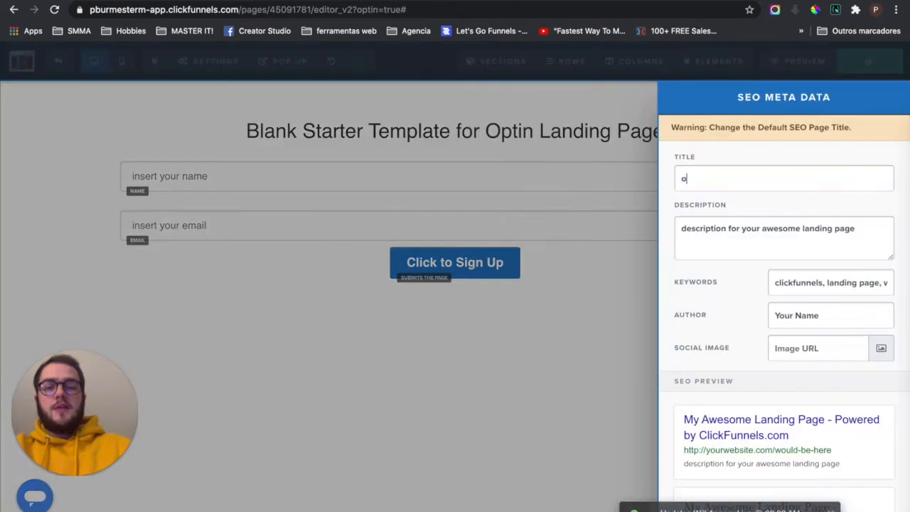
{"action": "left_click", "coordinate": [280, 197]}
{"action": "left_click", "coordinate": [870, 63]}
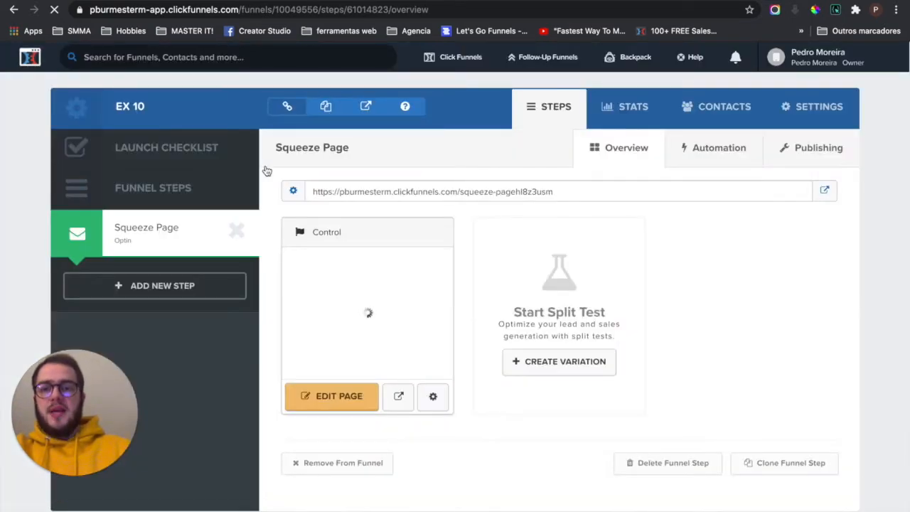
Create a new funnel step named "sales page"
{"action": "left_click", "coordinate": [173, 287]}
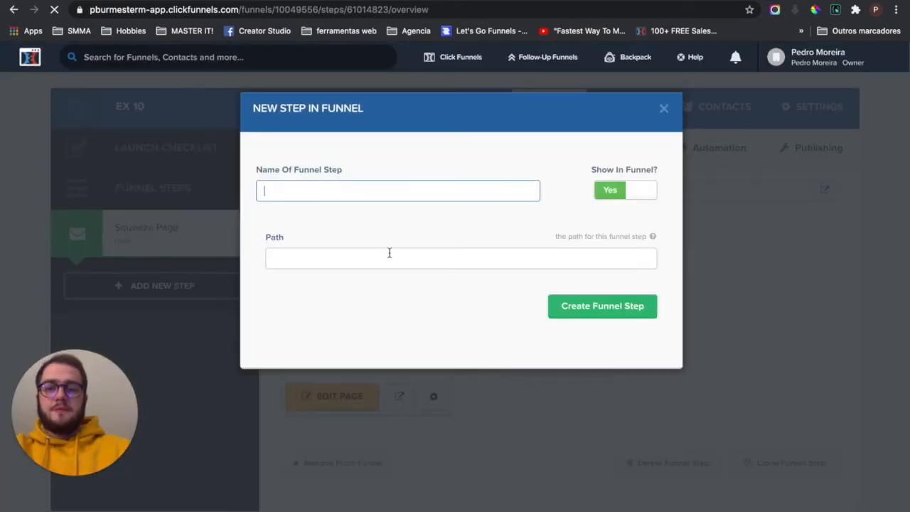
{"action": "type", "text": "sales page"}
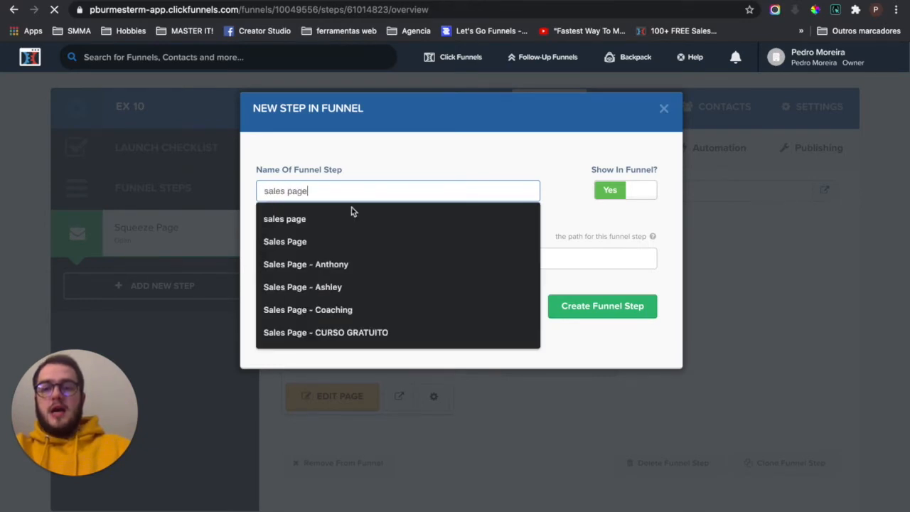
{"action": "left_click", "coordinate": [342, 221]}
{"action": "left_click", "coordinate": [583, 307]}
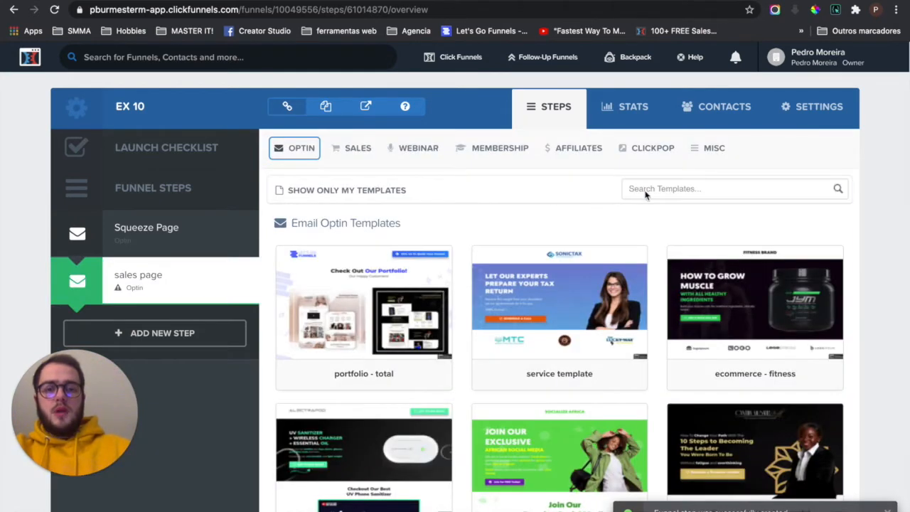
Search the templates for "blank" and apply the blank template to the sales page step
{"action": "left_click", "coordinate": [646, 195]}
{"action": "type", "text": "blank"}
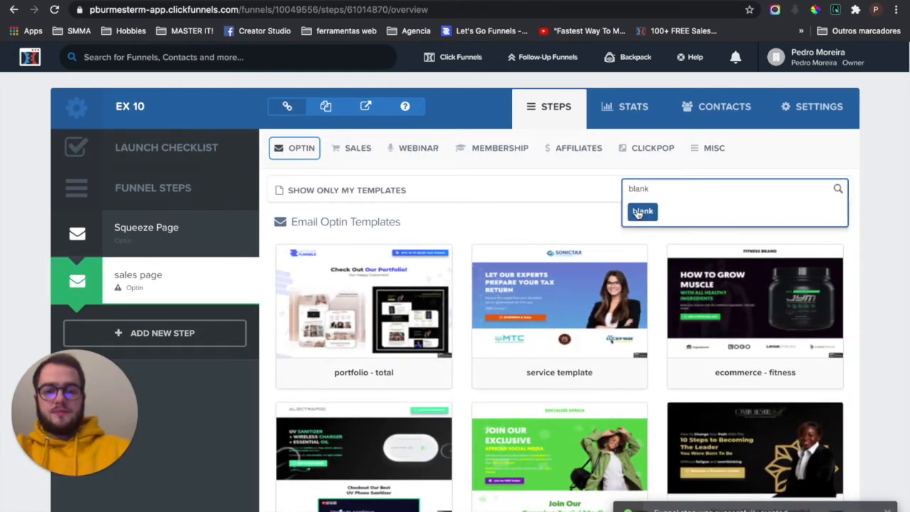
{"action": "left_click", "coordinate": [638, 213]}
{"action": "mouse_move", "coordinate": [417, 298]}
{"action": "left_click", "coordinate": [387, 295]}
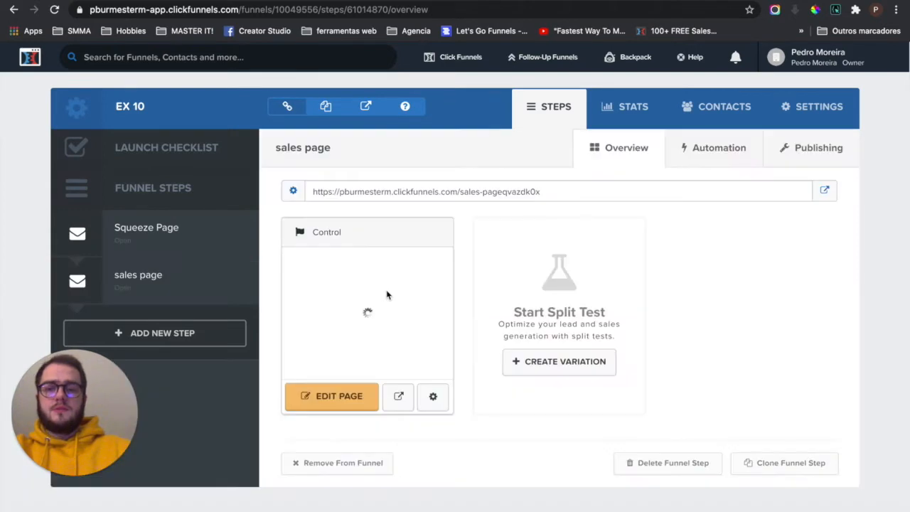
Open the sales page for editing and replace the template's headline with a new Headline element
{"action": "left_click", "coordinate": [349, 392]}
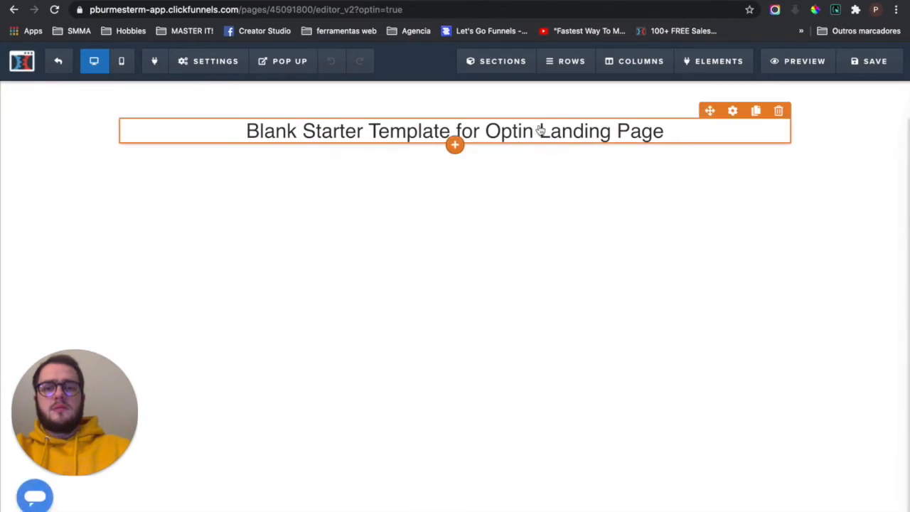
{"action": "left_click", "coordinate": [778, 111]}
{"action": "left_click", "coordinate": [561, 79]}
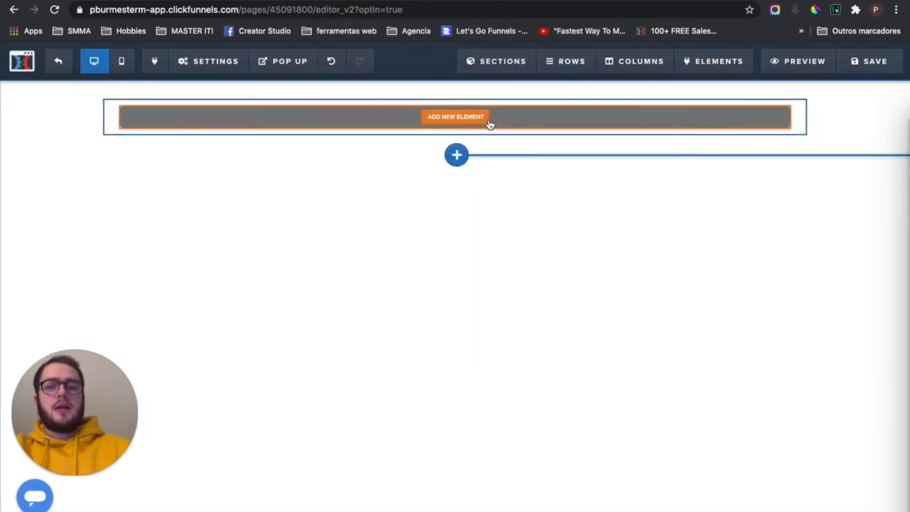
{"action": "left_click", "coordinate": [488, 122]}
{"action": "left_click", "coordinate": [665, 169]}
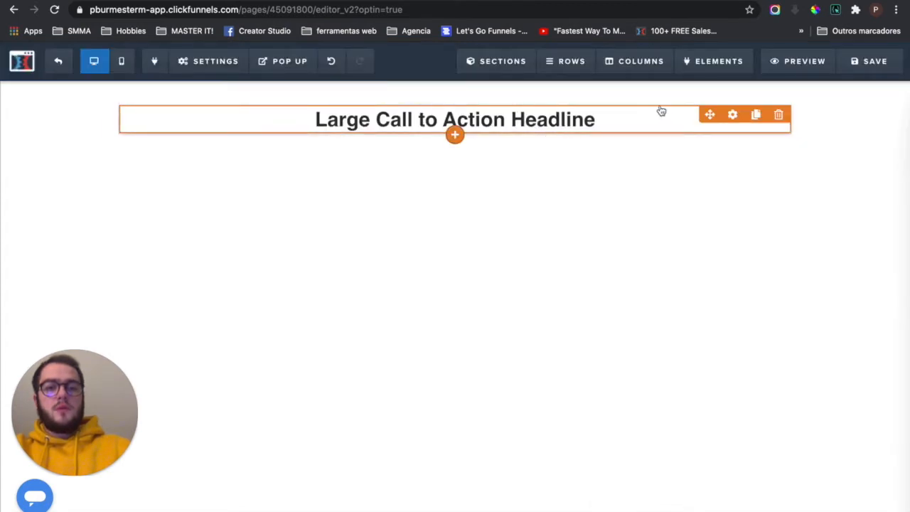
Set the new headline's font size to 40
{"action": "left_click", "coordinate": [731, 113]}
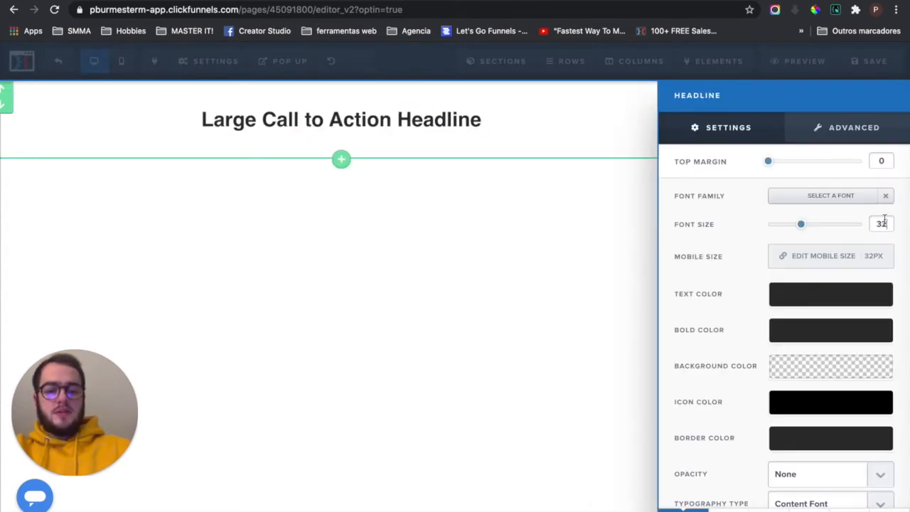
{"action": "type", "text": "40"}
{"action": "left_click", "coordinate": [469, 256]}
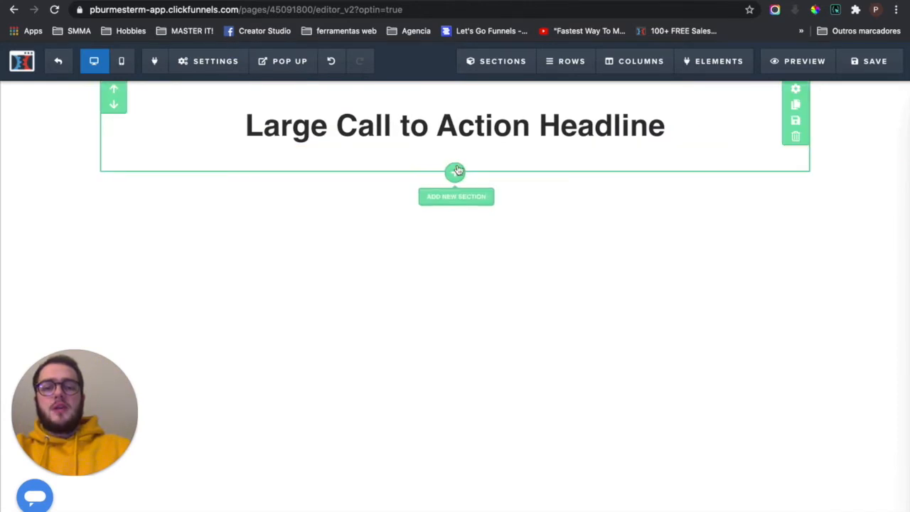
Add a one-column row below the headline and place a Video element in it
{"action": "left_click", "coordinate": [456, 153]}
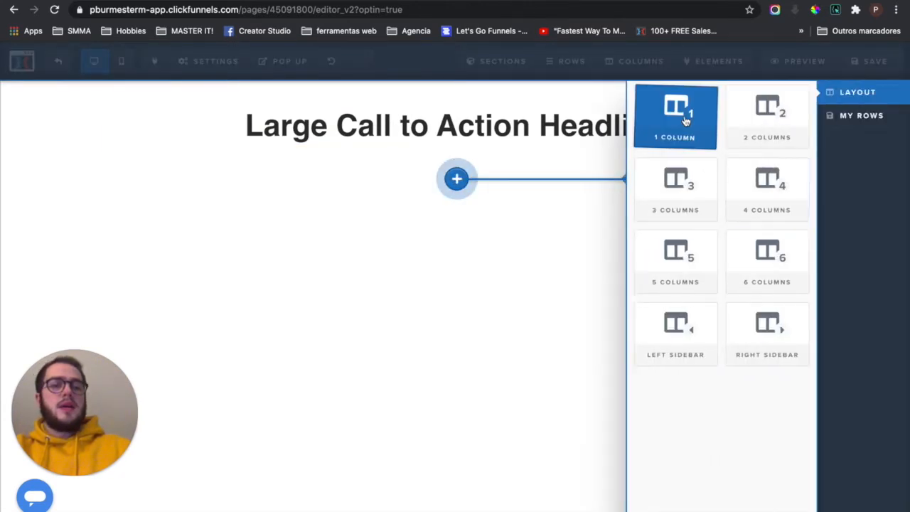
{"action": "left_click", "coordinate": [686, 120]}
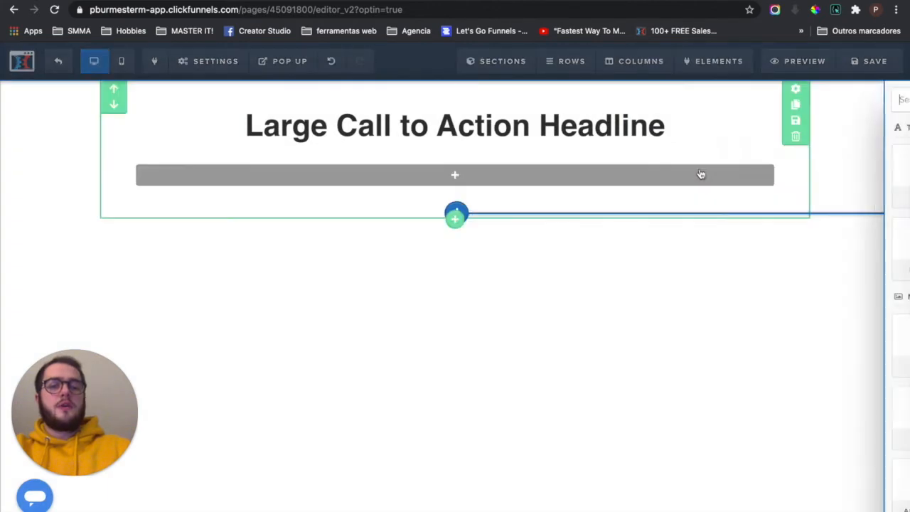
{"action": "left_click", "coordinate": [676, 412]}
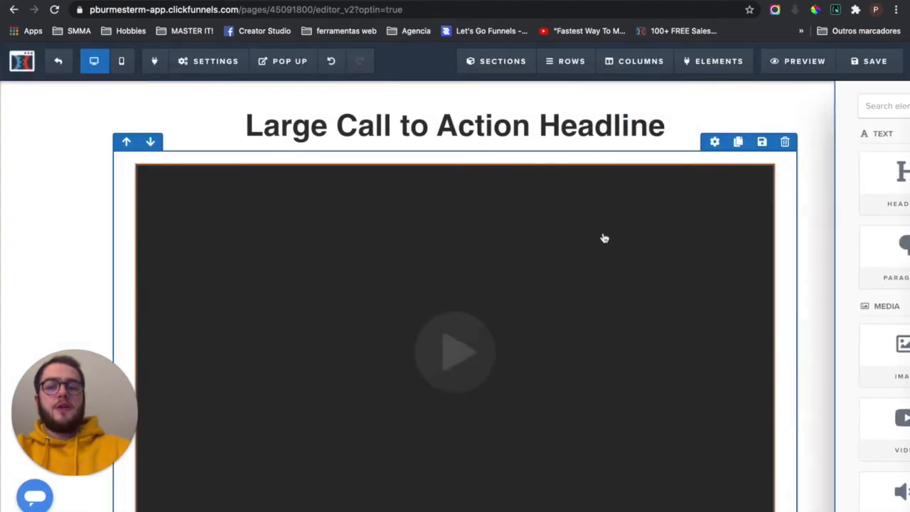
Set the width of the one-column row containing the video to 90%
{"action": "left_click", "coordinate": [713, 142]}
{"action": "mouse_move", "coordinate": [859, 365]}
{"action": "left_mouse_down"}
{"action": "mouse_move", "coordinate": [829, 364]}
{"action": "mouse_move", "coordinate": [845, 364]}
{"action": "left_mouse_up"}
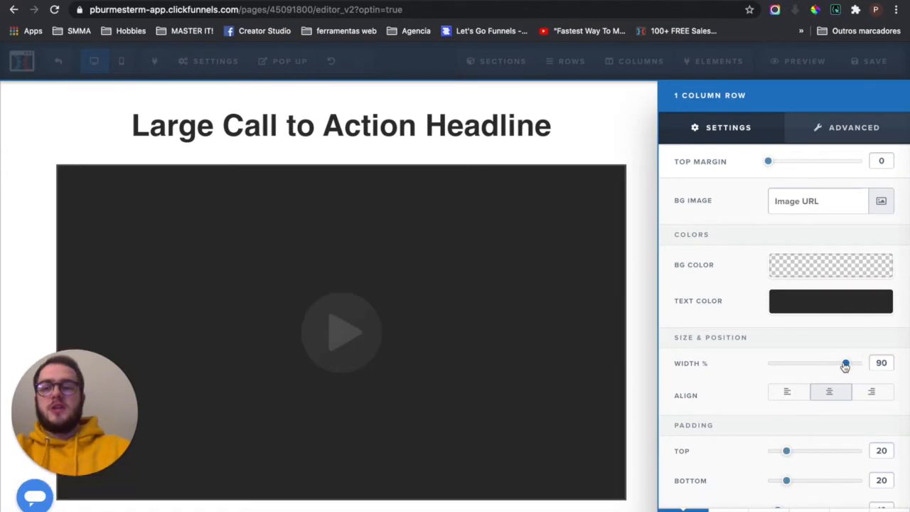
{"action": "left_click", "coordinate": [561, 310]}
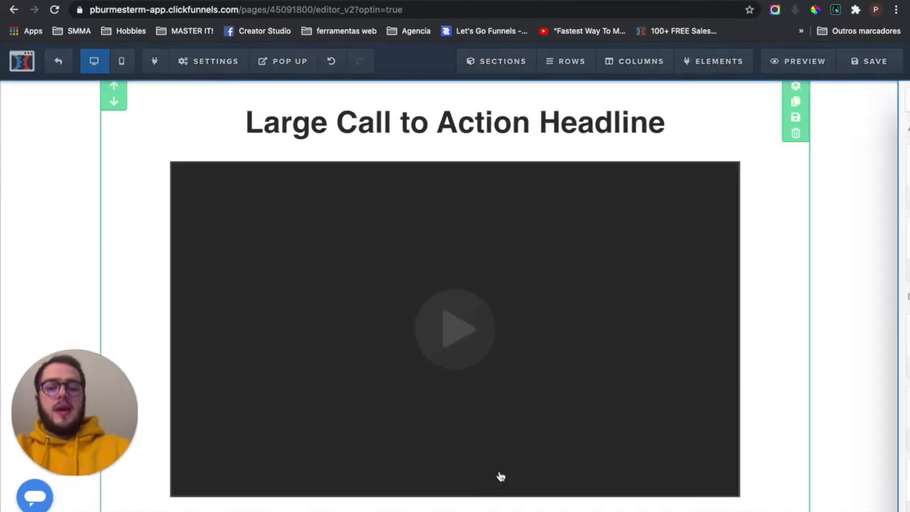
Add a Button element below the video on the sales page
{"action": "left_click", "coordinate": [467, 492]}
{"action": "left_click", "coordinate": [881, 164]}
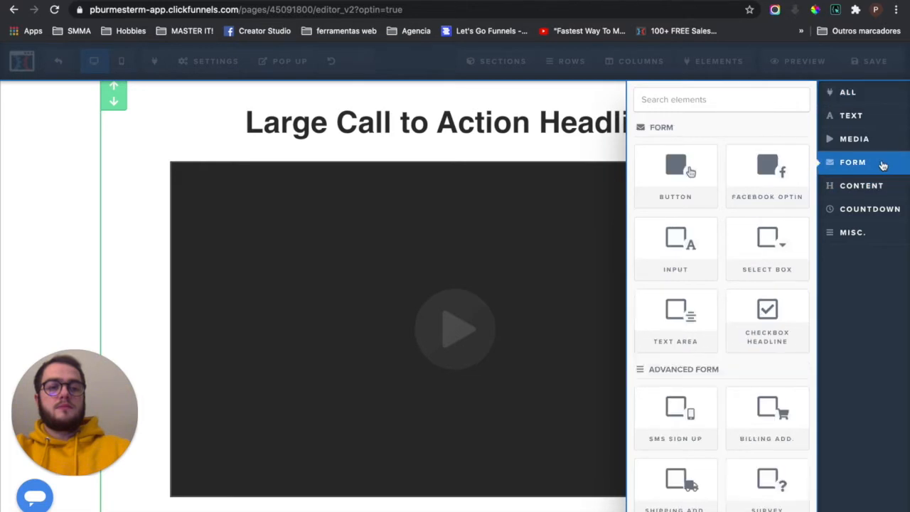
{"action": "left_click", "coordinate": [676, 174]}
Set the sign-up button's action to Go to Next Step in Funnel
{"action": "left_click", "coordinate": [493, 478]}
{"action": "left_click", "coordinate": [817, 205]}
{"action": "left_click", "coordinate": [720, 255]}
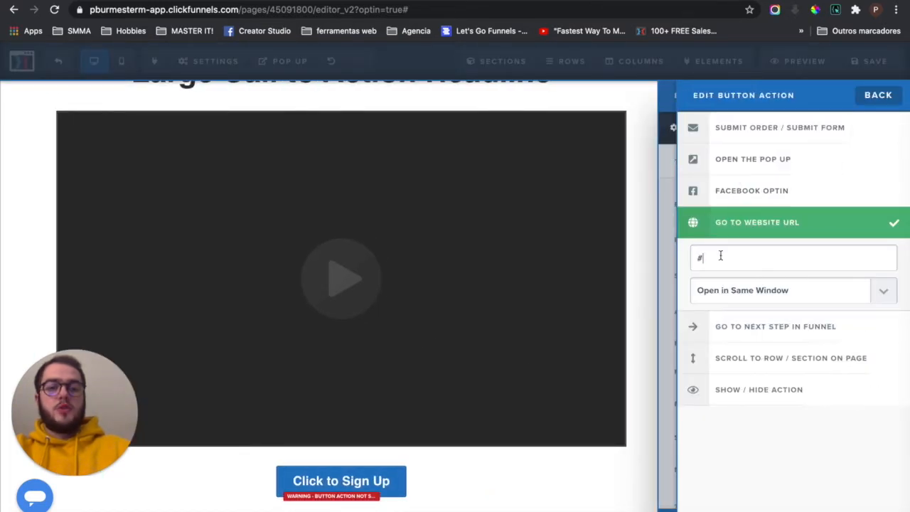
{"action": "left_click", "coordinate": [775, 328]}
{"action": "left_click", "coordinate": [504, 292]}
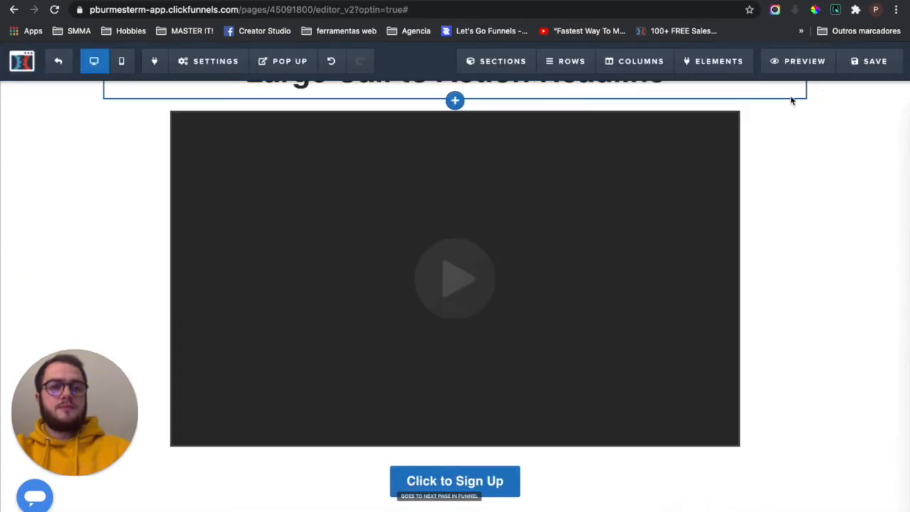
Save the sales page with the SEO title "ok" and return to the funnel's step overview
{"action": "left_click", "coordinate": [886, 72]}
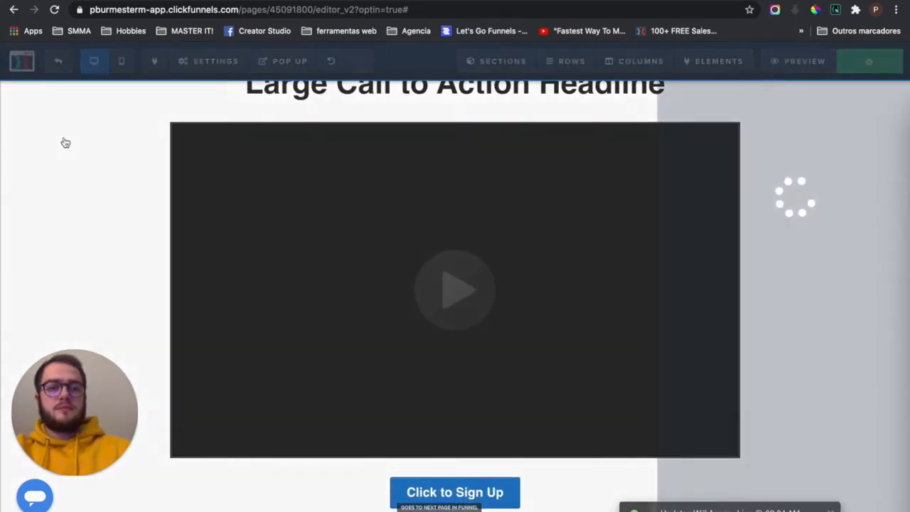
{"action": "type", "text": "ok"}
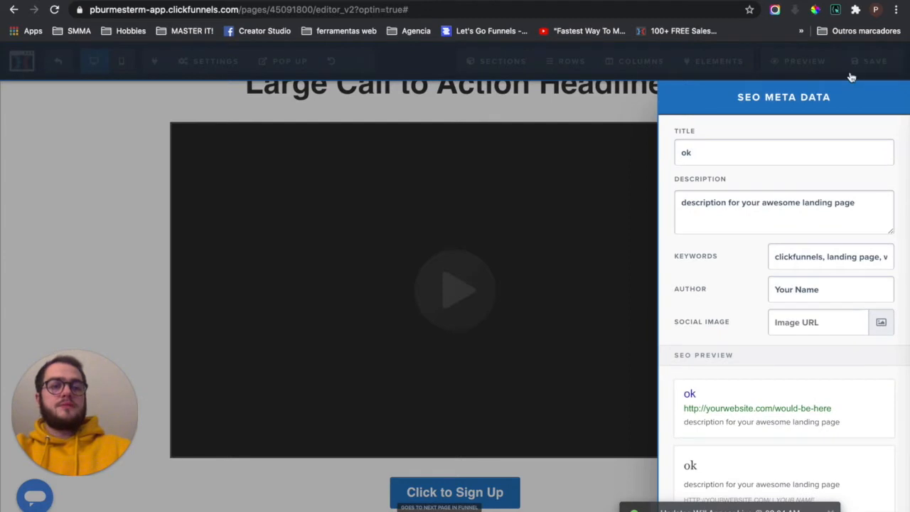
{"action": "left_click", "coordinate": [624, 137]}
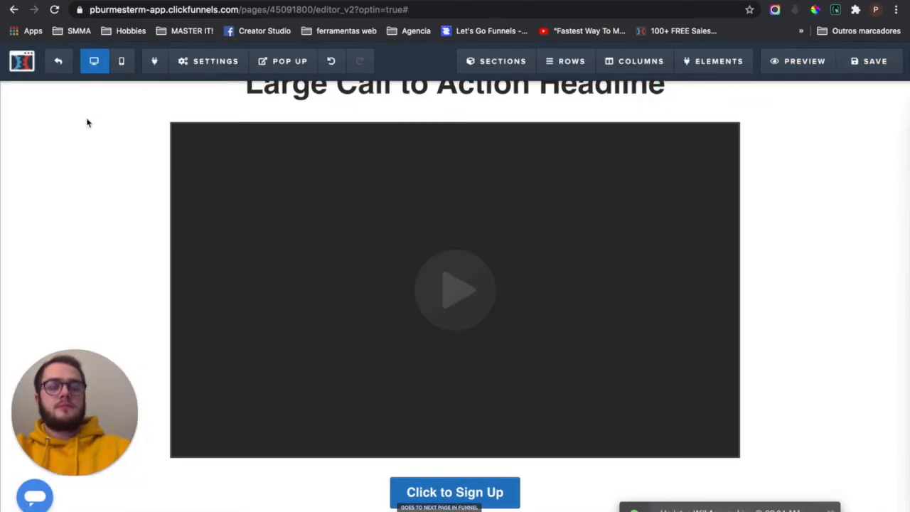
{"action": "left_click", "coordinate": [59, 64]}
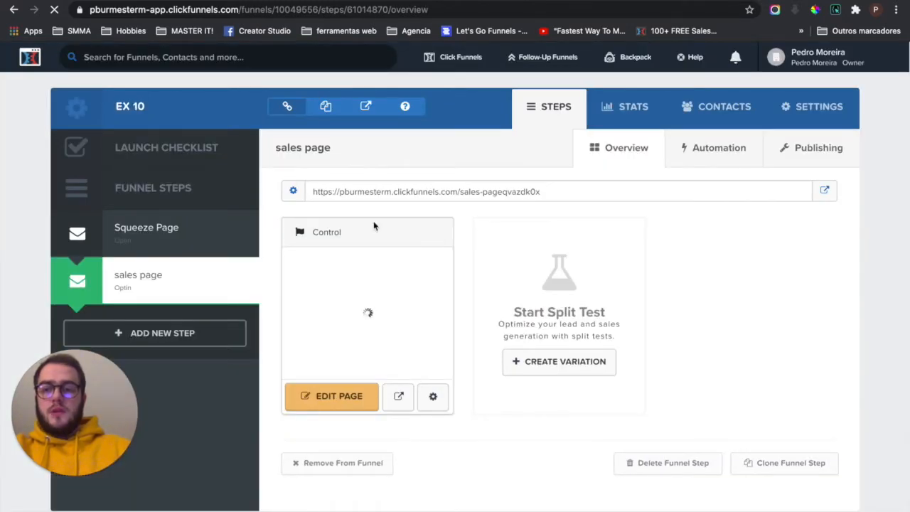
Copy the sales page's URL and open the Squeeze Page for editing
{"action": "triple_click", "coordinate": [386, 192]}
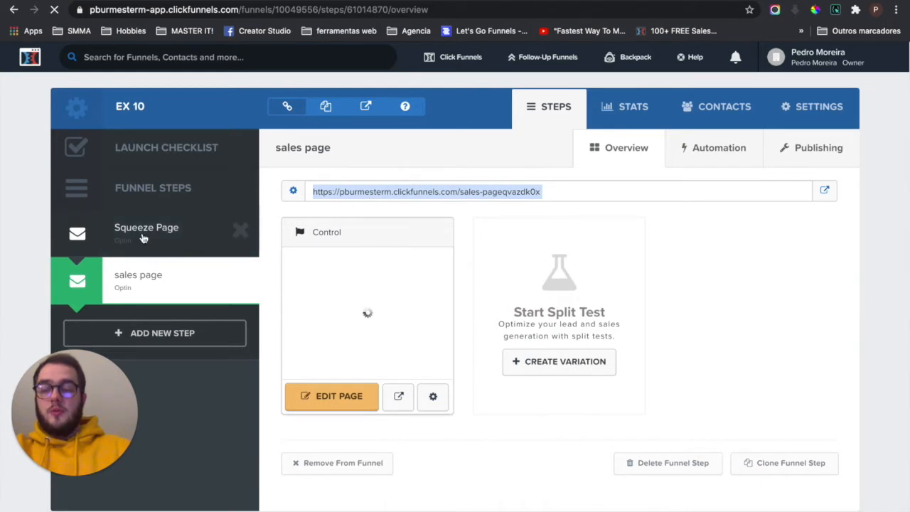
{"action": "left_click", "coordinate": [144, 238]}
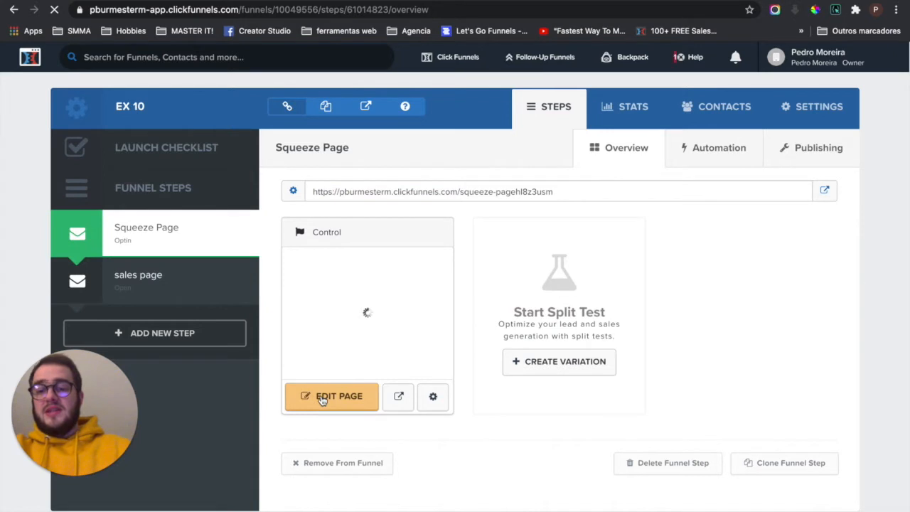
{"action": "left_click", "coordinate": [322, 399]}
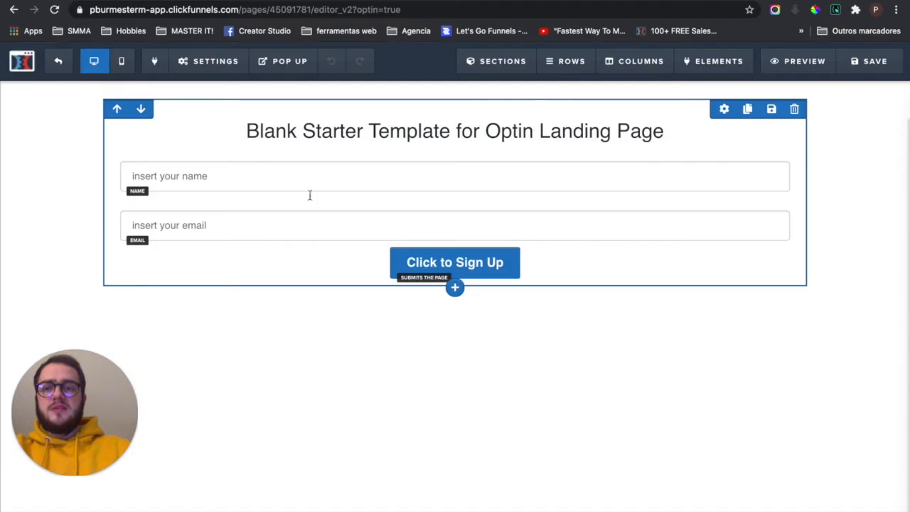
Set the squeeze page's On Submit Go To address to the copied sales page URL, then save the page and return to the funnel
{"action": "left_click", "coordinate": [202, 63]}
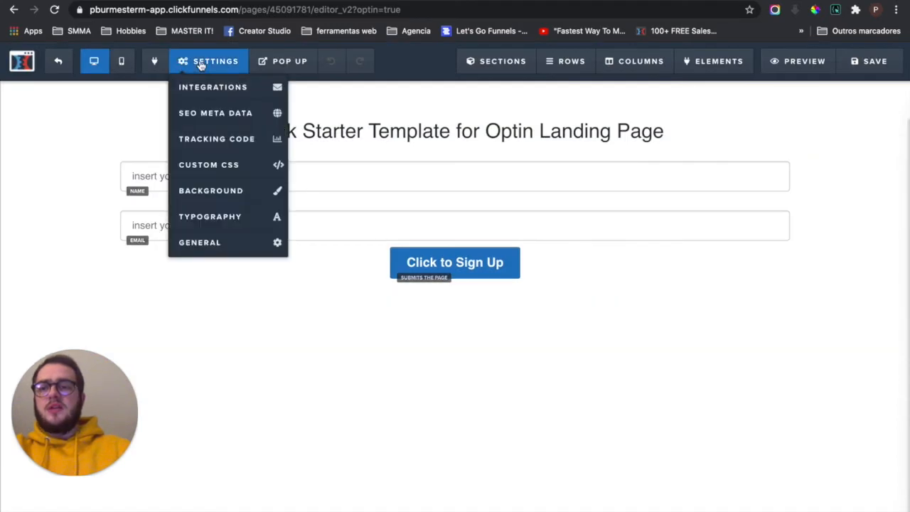
{"action": "left_click", "coordinate": [212, 249]}
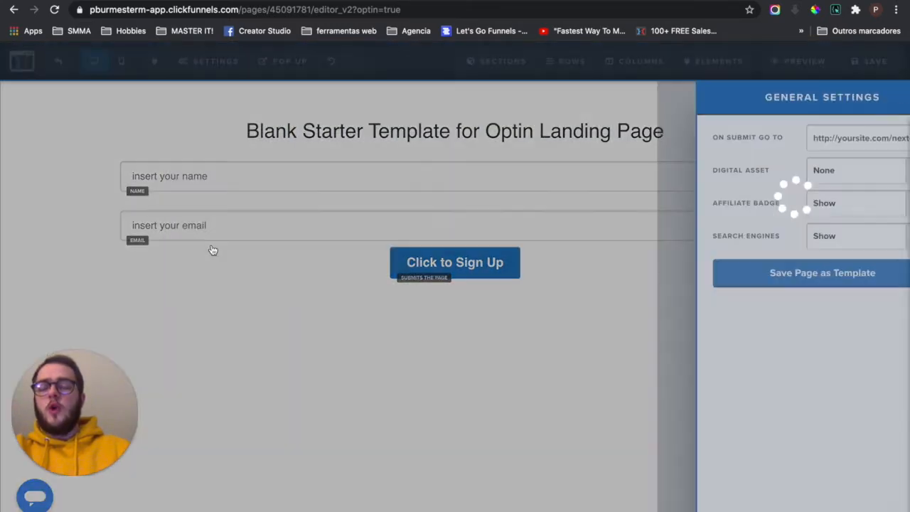
{"action": "left_click", "coordinate": [807, 141]}
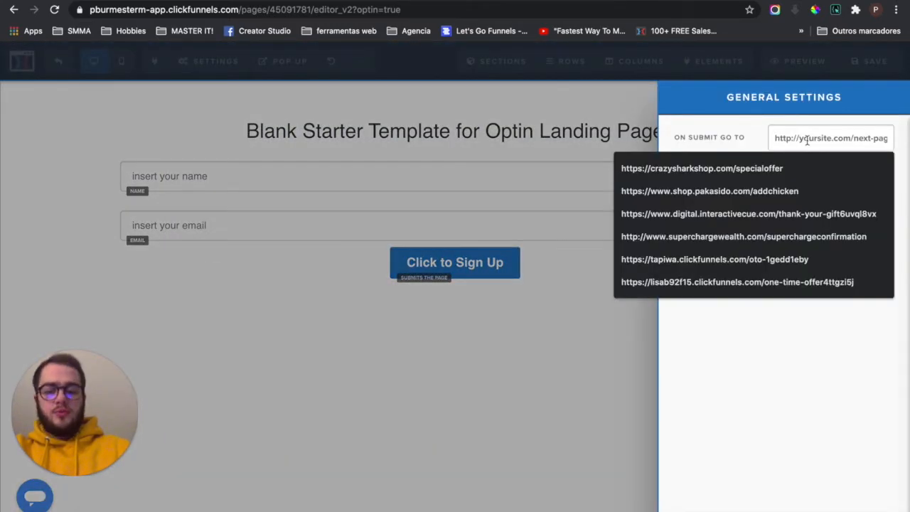
{"action": "key", "text": "ctrl+v"}
{"action": "key", "text": "BackSpace"}
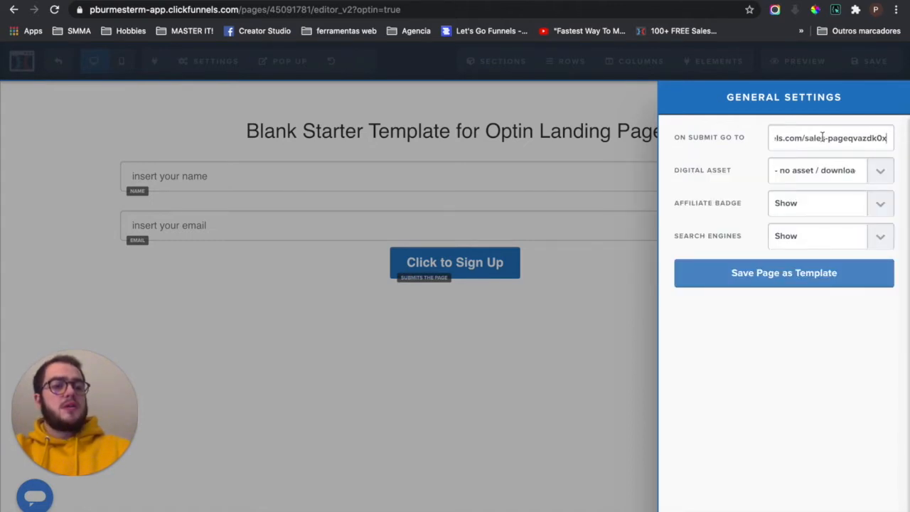
{"action": "key", "text": "ctrl+a"}
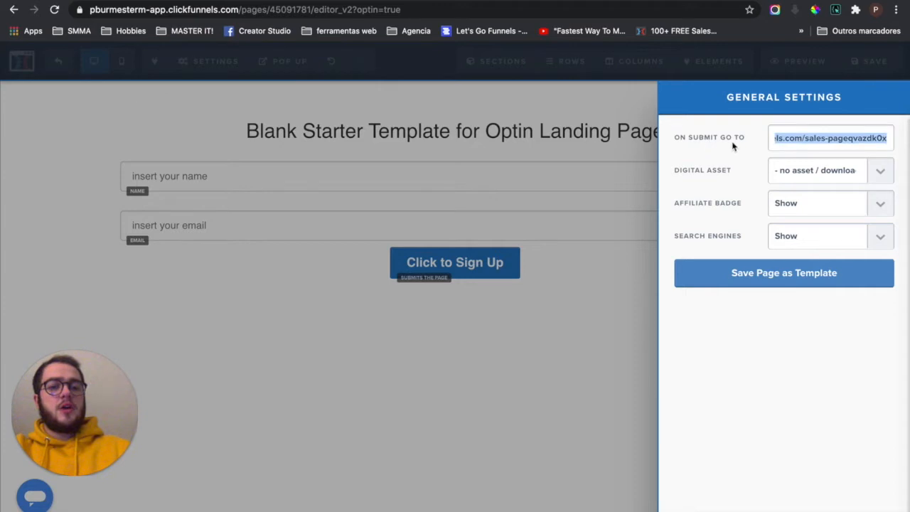
{"action": "left_click", "coordinate": [619, 211]}
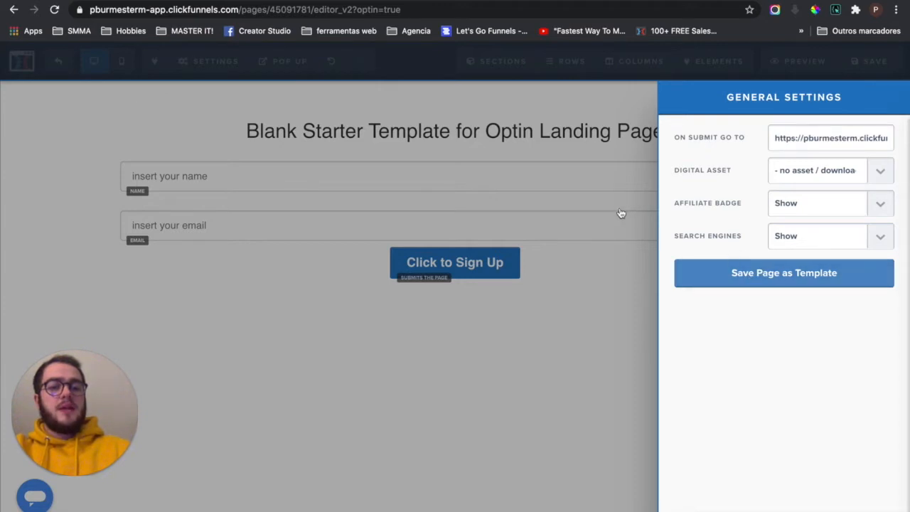
{"action": "left_click", "coordinate": [869, 62]}
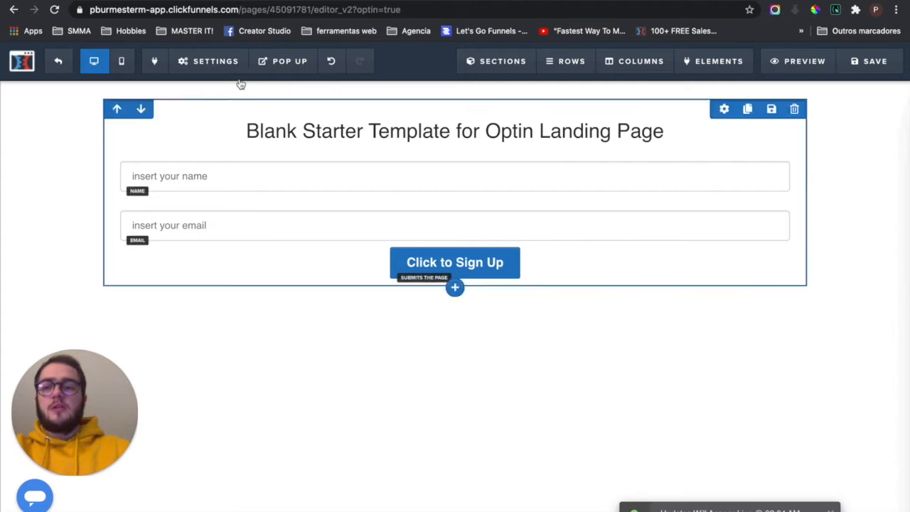
{"action": "left_click", "coordinate": [62, 64]}
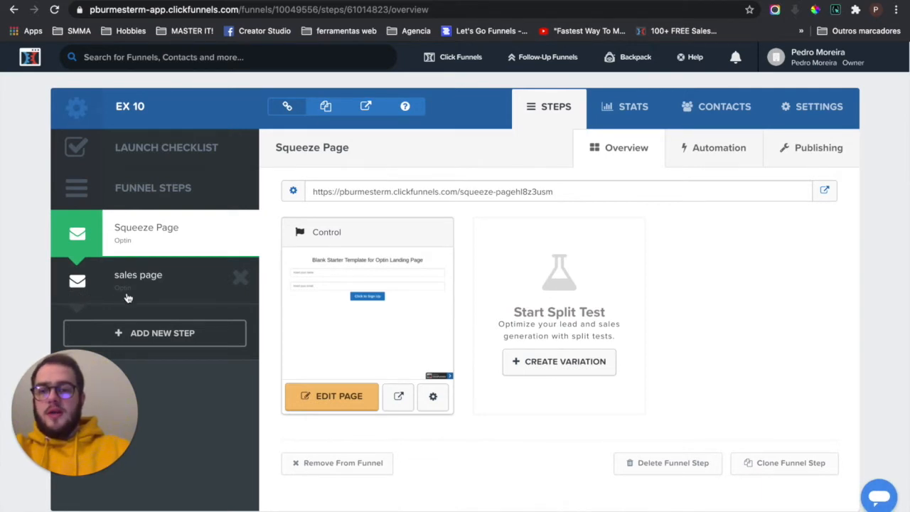
Add a new funnel step named "order form"
{"action": "left_click", "coordinate": [157, 340]}
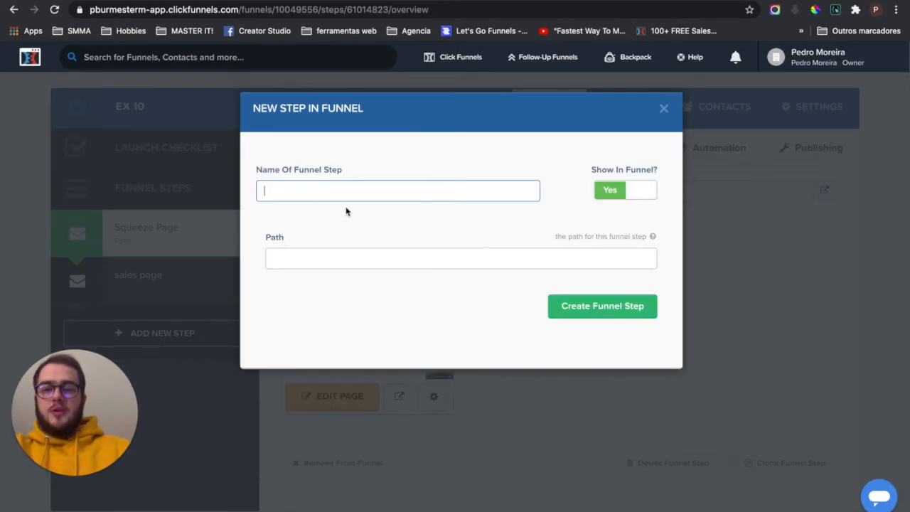
{"action": "left_click", "coordinate": [312, 195]}
{"action": "type", "text": "order form"}
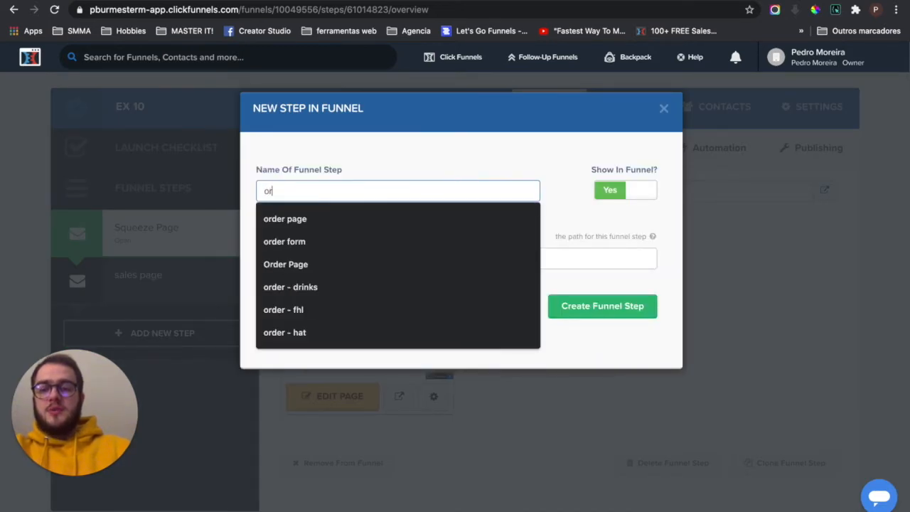
{"action": "left_click", "coordinate": [324, 219]}
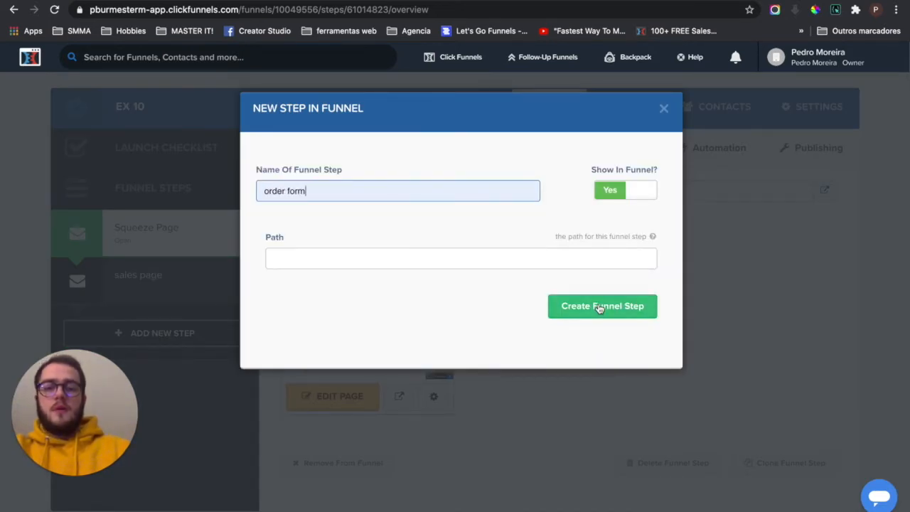
{"action": "left_click", "coordinate": [569, 304]}
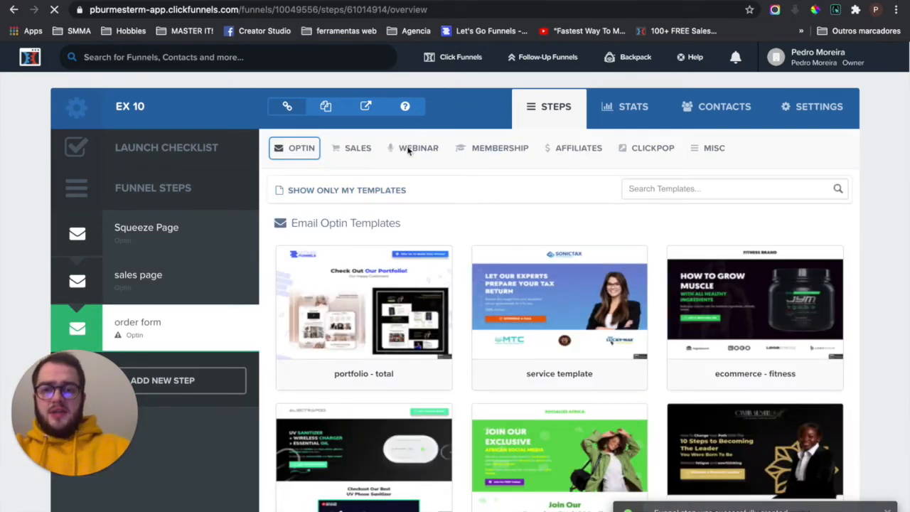
Apply the "Training / Webinar Order Form" template from the Order Form sales templates and open the page for editing
{"action": "mouse_move", "coordinate": [360, 151]}
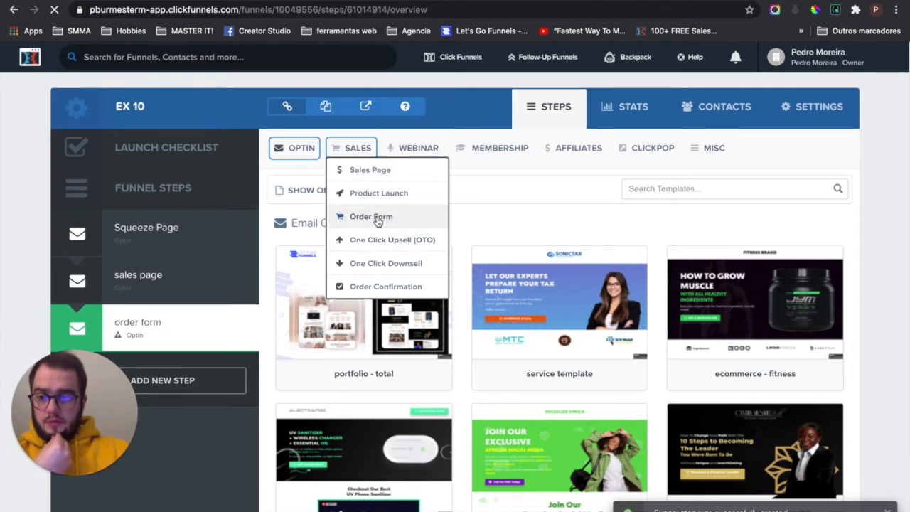
{"action": "left_click", "coordinate": [377, 219]}
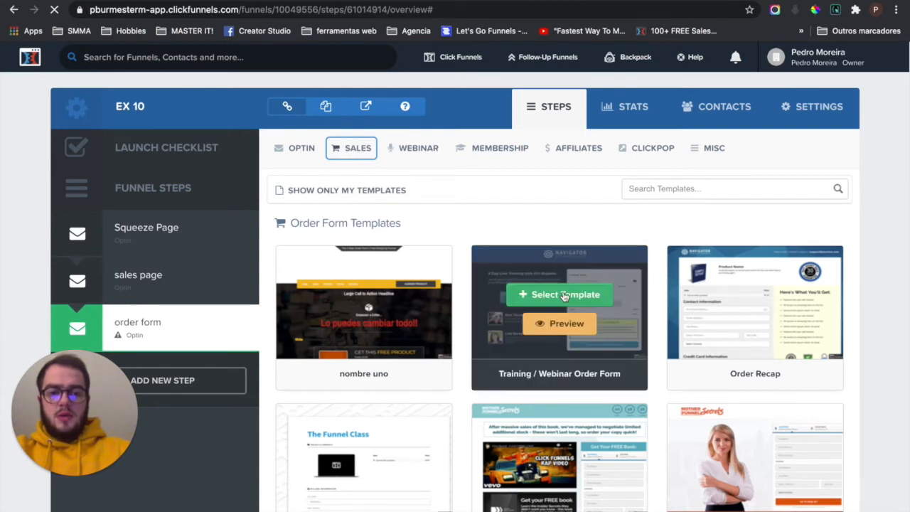
{"action": "left_click", "coordinate": [562, 296]}
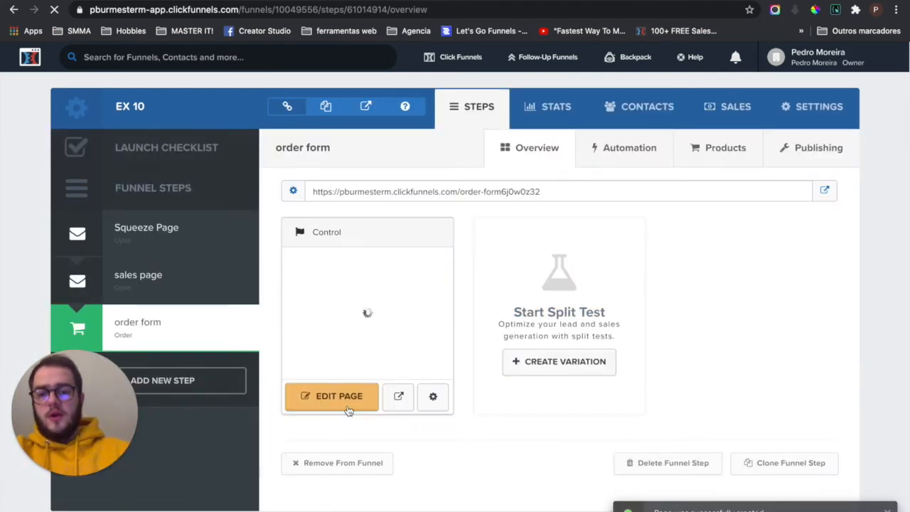
{"action": "left_click", "coordinate": [348, 410]}
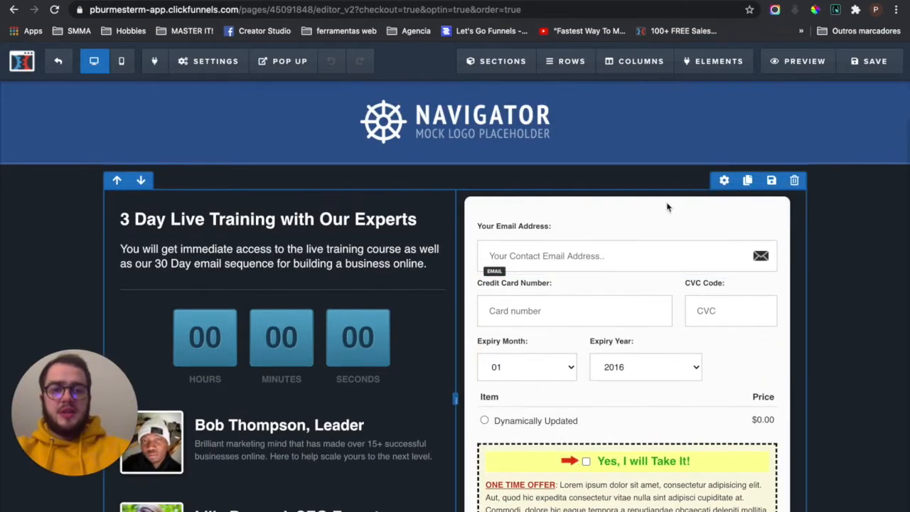
Delete all template content from the order form page: the logo header, the training and checkout row with its section, and the copyright footer
{"action": "left_click", "coordinate": [794, 182]}
{"action": "left_click", "coordinate": [561, 81]}
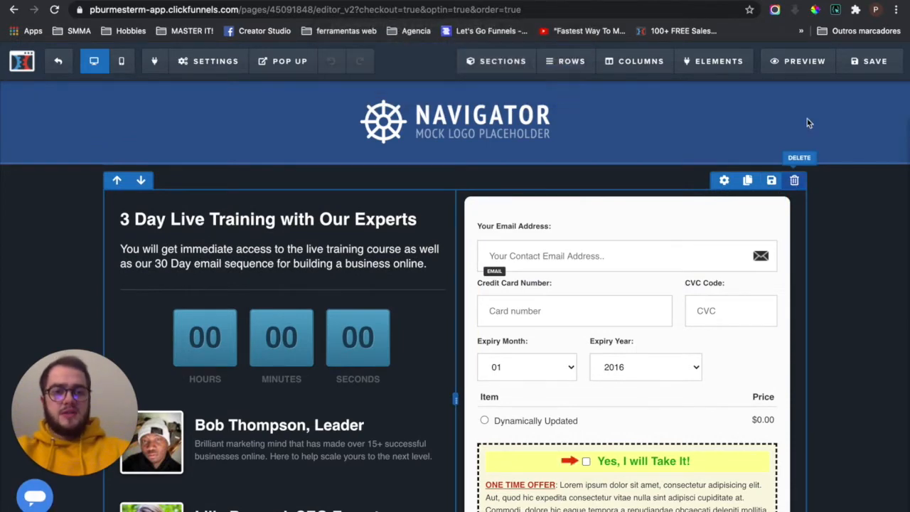
{"action": "left_click", "coordinate": [897, 136]}
{"action": "left_click", "coordinate": [560, 80]}
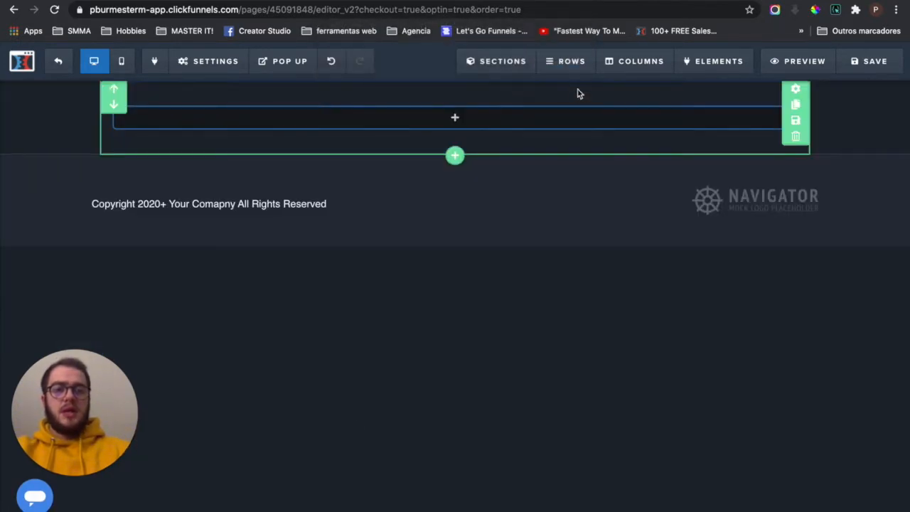
{"action": "left_click", "coordinate": [795, 137]}
{"action": "left_click", "coordinate": [554, 80]}
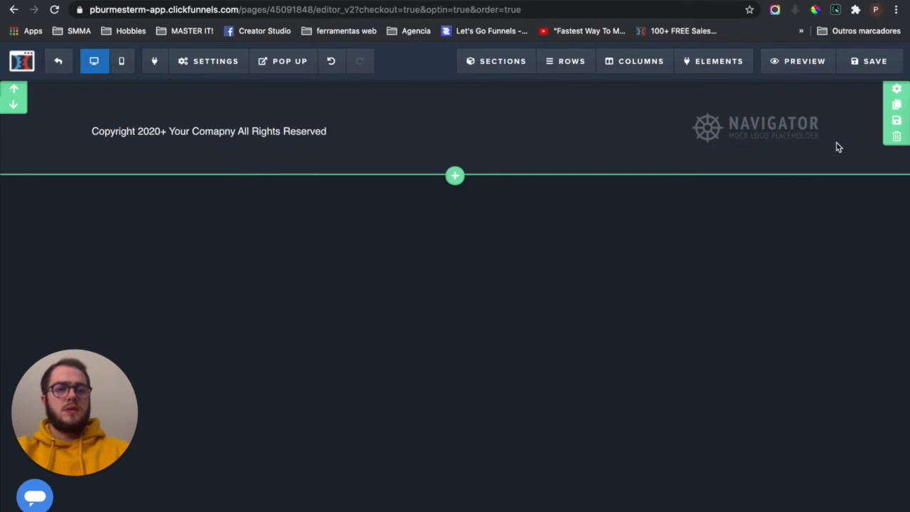
{"action": "left_click", "coordinate": [896, 136]}
{"action": "left_click", "coordinate": [559, 80]}
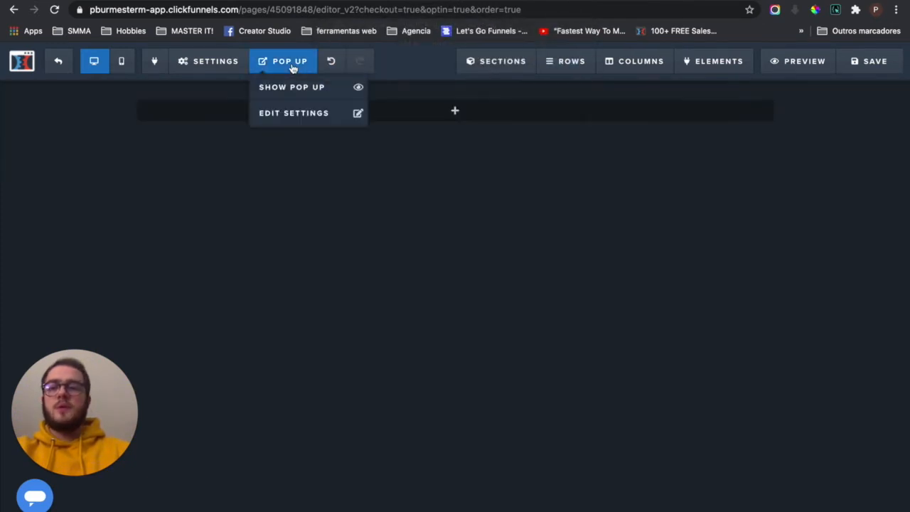
Set the order form page's background color to white
{"action": "mouse_move", "coordinate": [210, 61]}
{"action": "left_click", "coordinate": [224, 194]}
{"action": "left_click", "coordinate": [773, 211]}
{"action": "left_click", "coordinate": [757, 251]}
{"action": "left_click_drag", "start_coordinate": [786, 239], "coordinate": [764, 216]}
{"action": "left_click", "coordinate": [519, 202]}
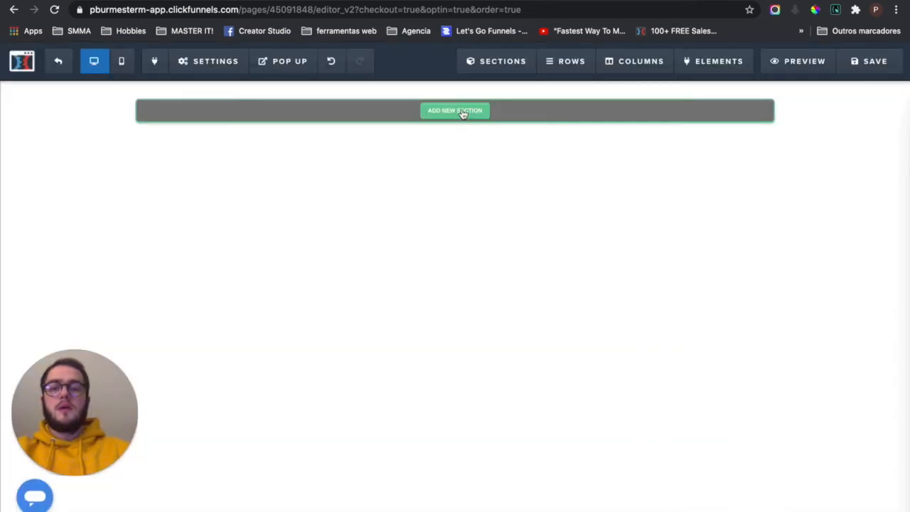
Add a new section containing a one-column row to the empty order form page
{"action": "left_click", "coordinate": [462, 112]}
{"action": "left_click", "coordinate": [698, 126]}
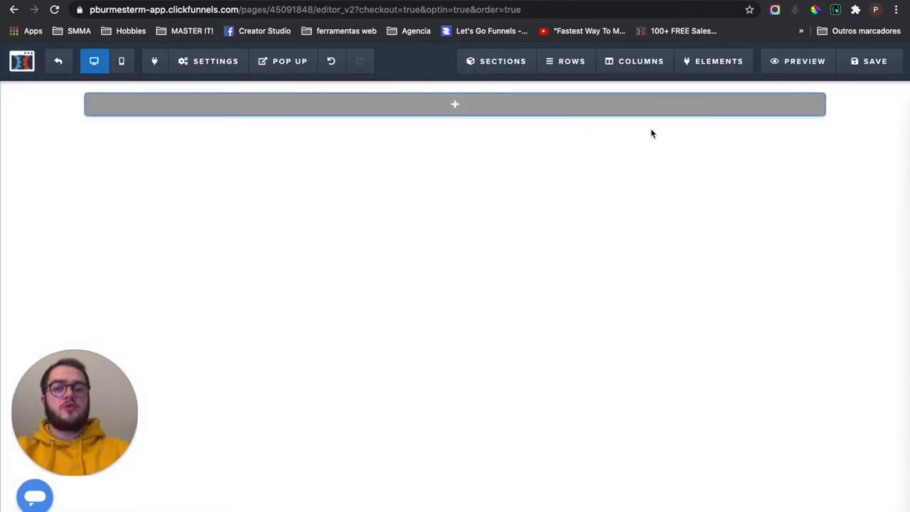
{"action": "left_click", "coordinate": [472, 107]}
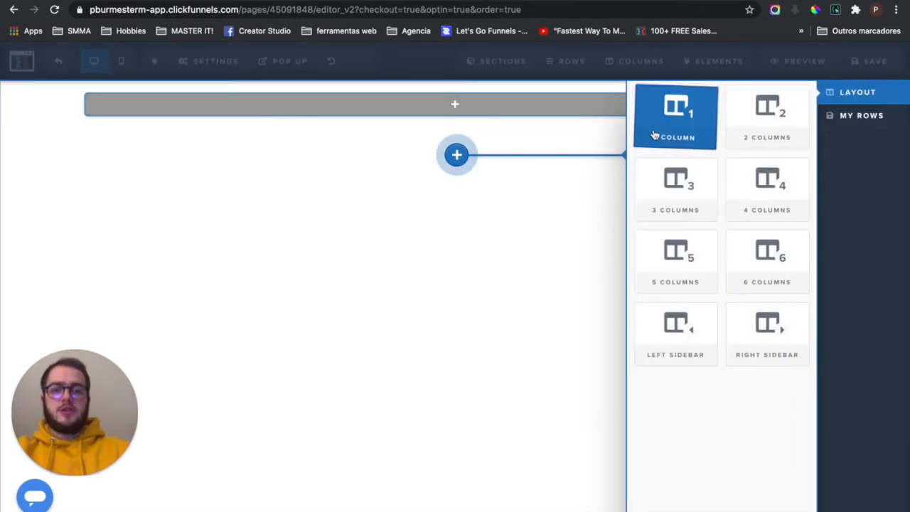
{"action": "left_click", "coordinate": [676, 116]}
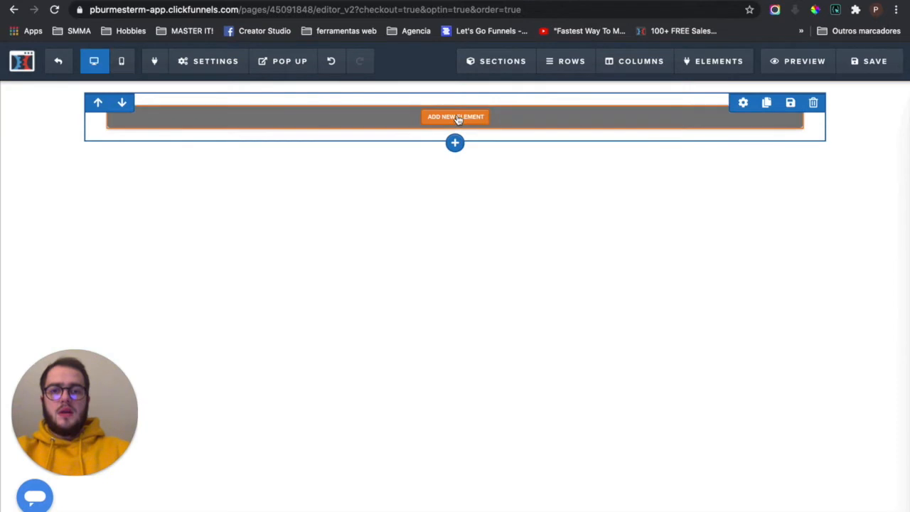
Add a sub-headline element to the new one-column row
{"action": "left_click", "coordinate": [455, 116]}
{"action": "scroll", "coordinate": [675, 370], "scroll_direction": "down", "scroll_amount": 1}
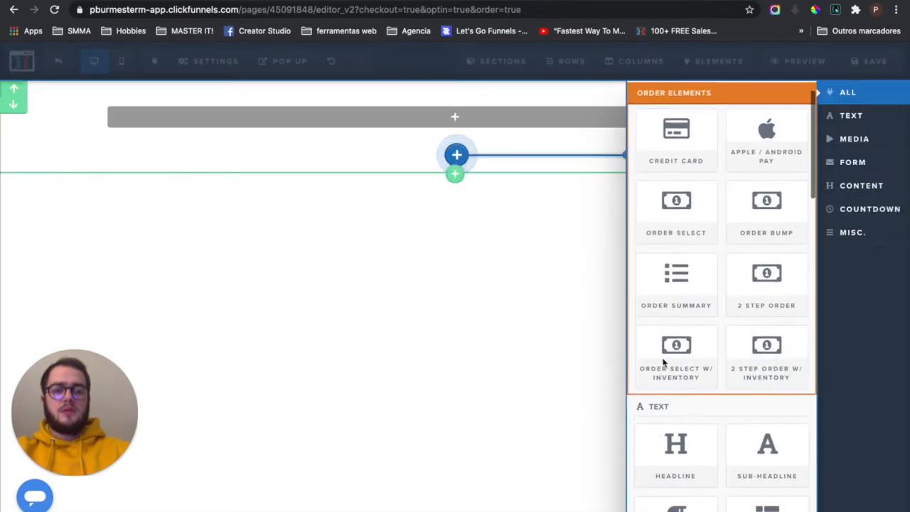
{"action": "left_click", "coordinate": [750, 440]}
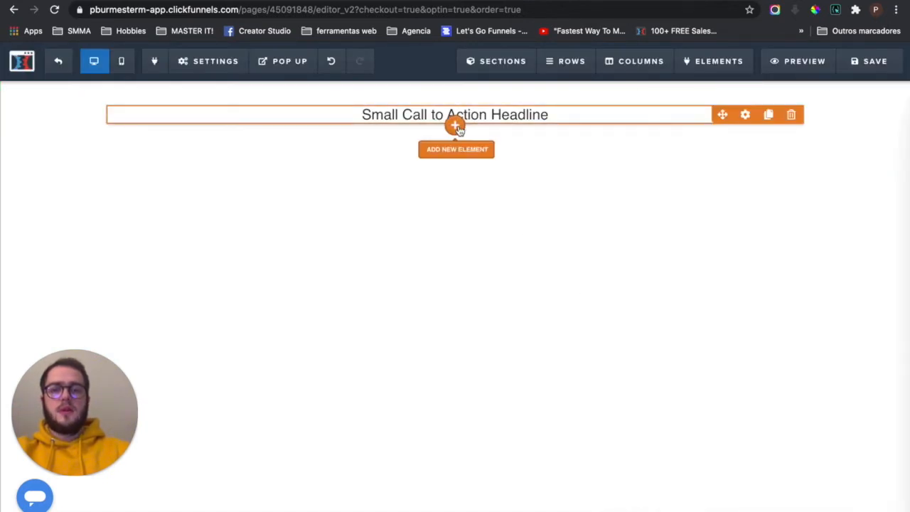
Add a form input element below the sub-headline and set its input type to Full Name
{"action": "left_click", "coordinate": [455, 148]}
{"action": "left_click", "coordinate": [887, 162]}
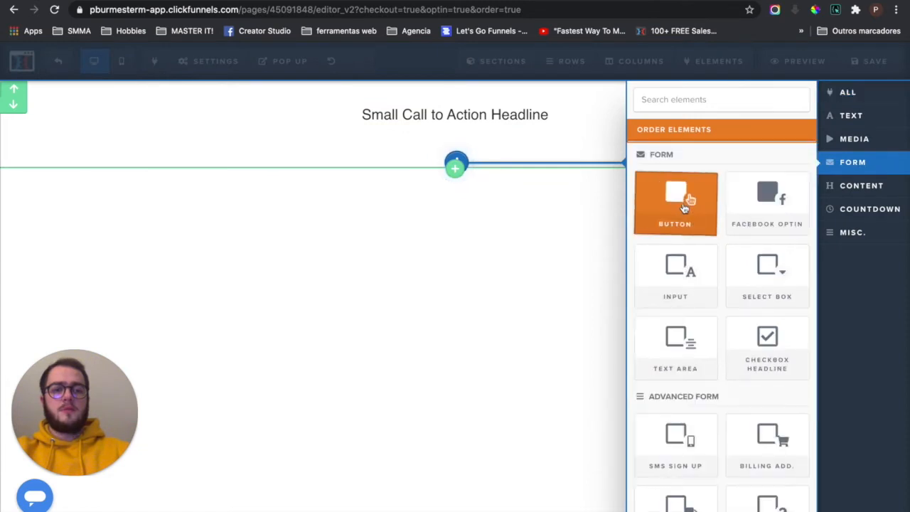
{"action": "left_click", "coordinate": [683, 274]}
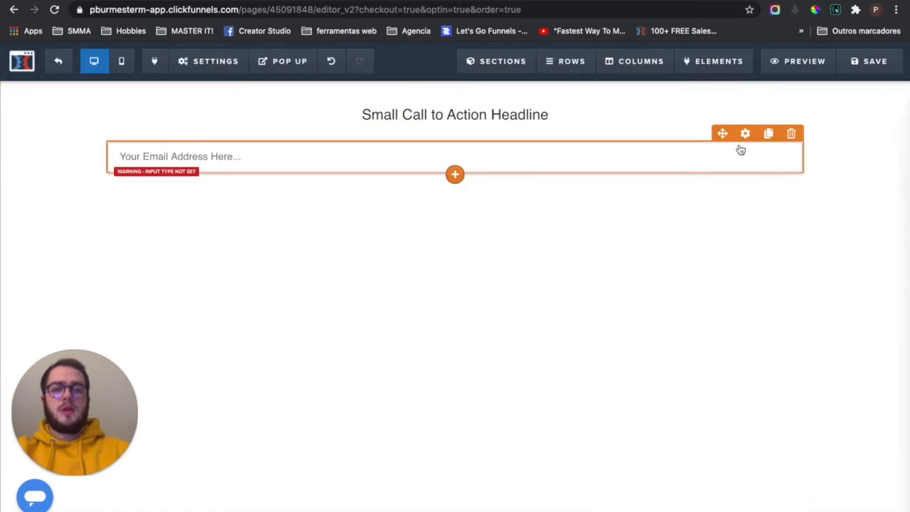
{"action": "left_click", "coordinate": [745, 132]}
{"action": "left_click", "coordinate": [850, 209]}
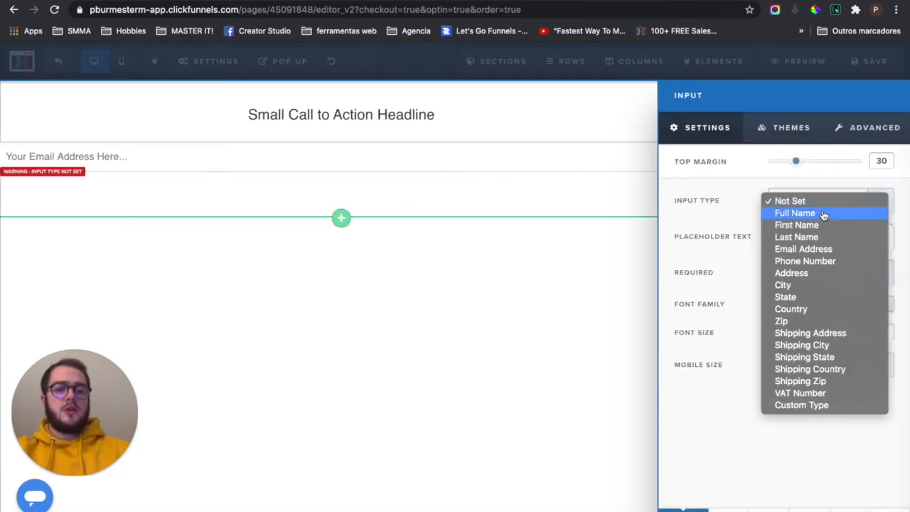
{"action": "left_click", "coordinate": [810, 211]}
{"action": "left_click", "coordinate": [573, 194]}
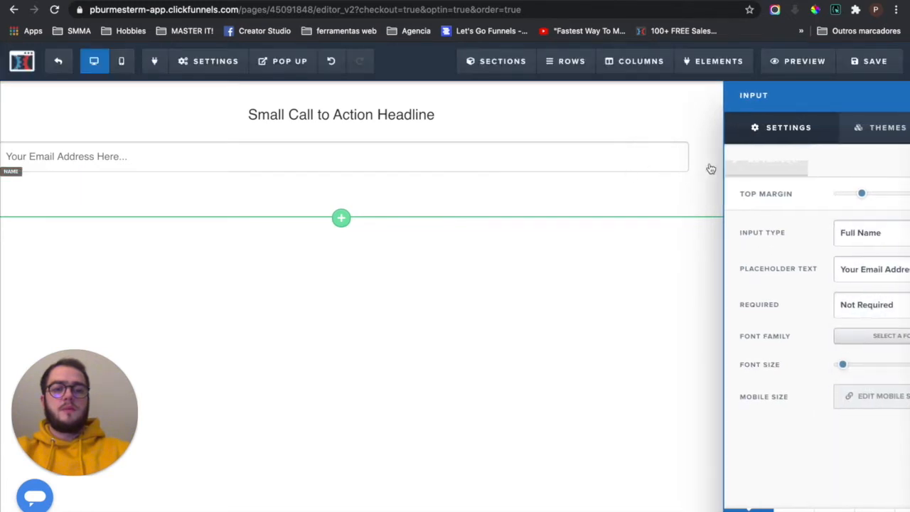
Set the name field's placeholder text to "insert your name" and make the field required
{"action": "left_click", "coordinate": [746, 133]}
{"action": "triple_click", "coordinate": [845, 237]}
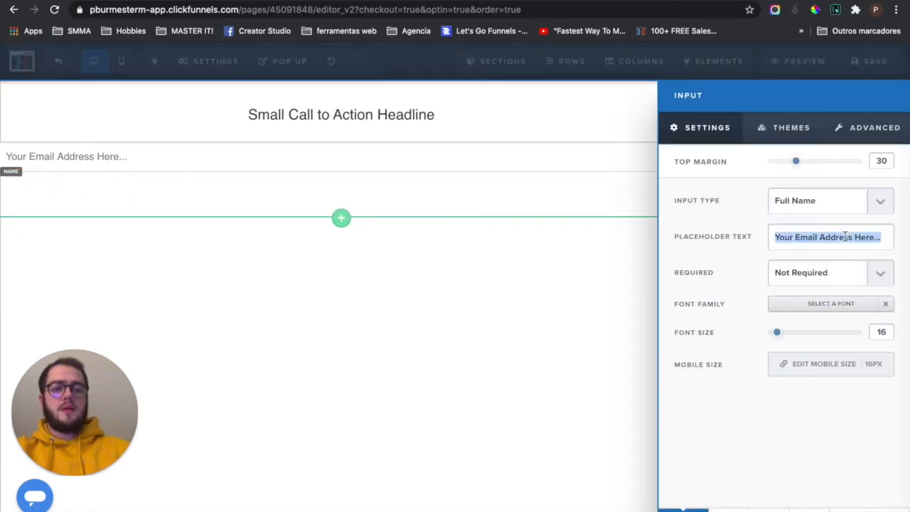
{"action": "type", "text": "un"}
{"action": "key", "text": "BackSpace"}
{"action": "key", "text": "BackSpace"}
{"action": "type", "text": "insert your name"}
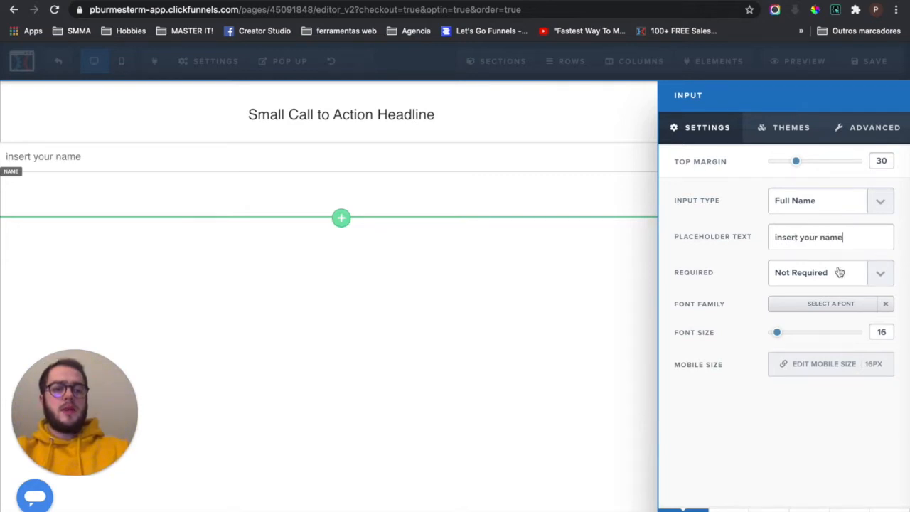
{"action": "left_click", "coordinate": [839, 272]}
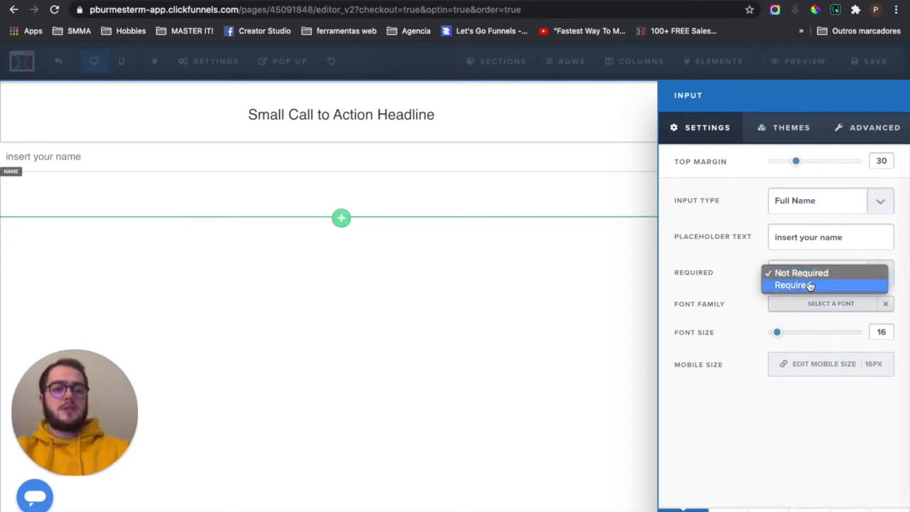
{"action": "left_click", "coordinate": [809, 285]}
{"action": "left_click", "coordinate": [546, 180]}
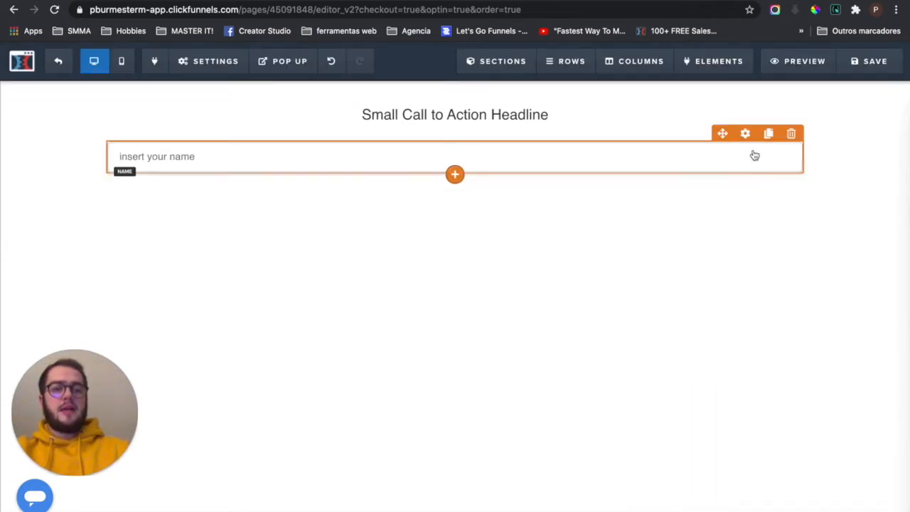
Clone the name field and change the copy to the Email Address type with placeholder text "insert your email"
{"action": "left_click", "coordinate": [767, 133]}
{"action": "left_click", "coordinate": [744, 183]}
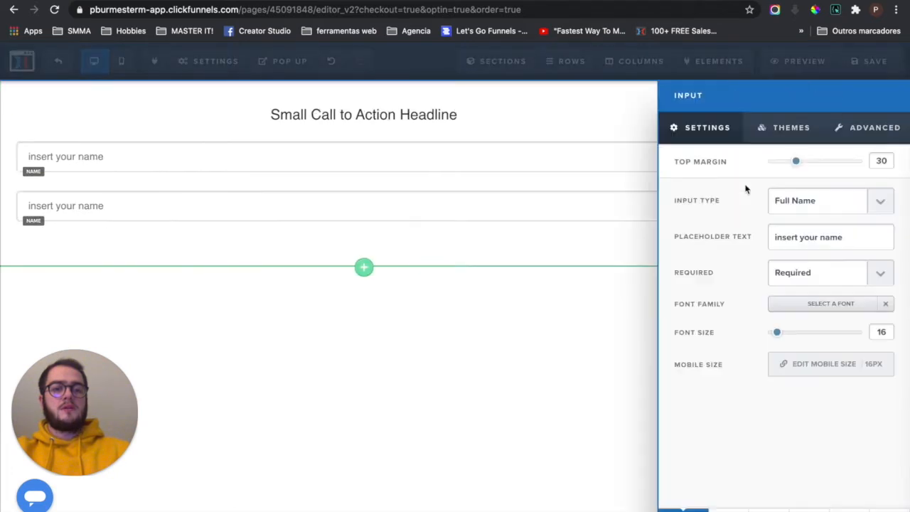
{"action": "left_click", "coordinate": [845, 209]}
{"action": "left_click", "coordinate": [791, 238]}
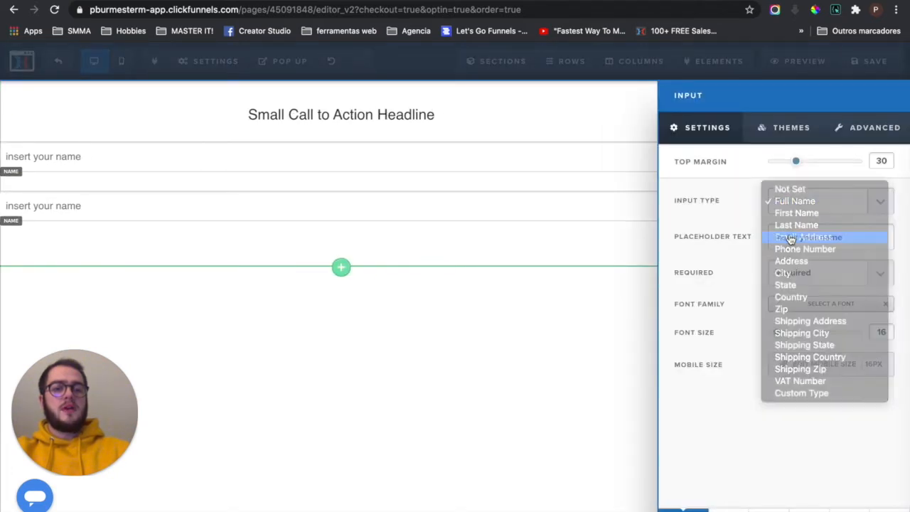
{"action": "triple_click", "coordinate": [808, 240]}
{"action": "type", "text": "insert your email"}
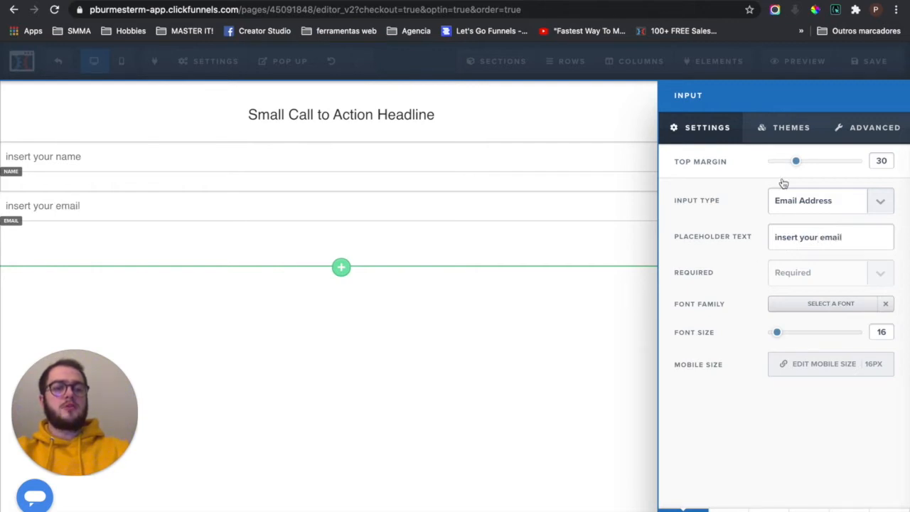
Save the page with the SEO title "ok"
{"action": "left_click", "coordinate": [874, 61]}
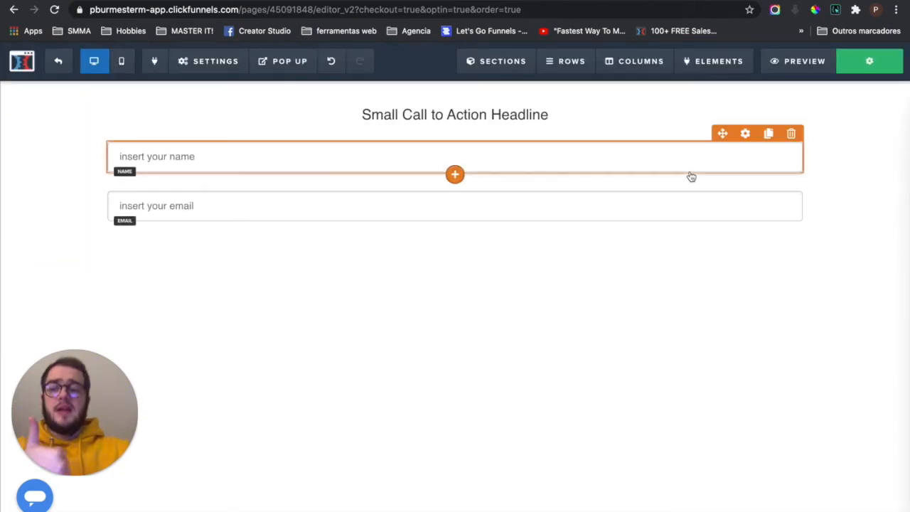
{"action": "type", "text": "ok"}
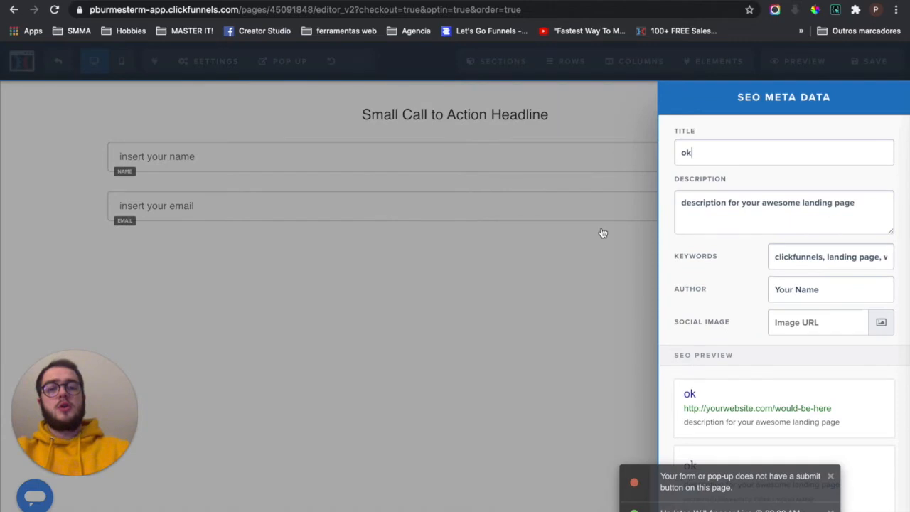
{"action": "left_click", "coordinate": [436, 304]}
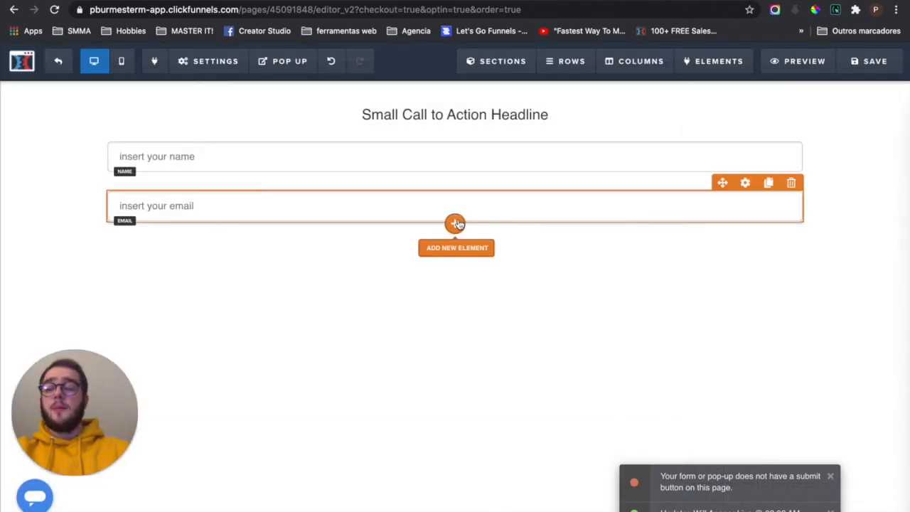
Clone the sub-headline, move the copy below the email field and increase its top margin
{"action": "left_click", "coordinate": [769, 115]}
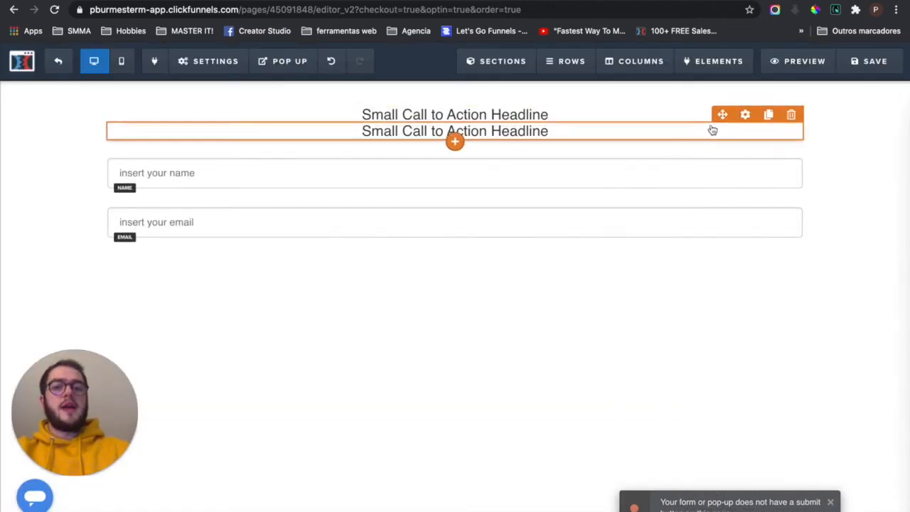
{"action": "left_click_drag", "start_coordinate": [721, 112], "coordinate": [487, 252]}
{"action": "triple_click", "coordinate": [500, 228]}
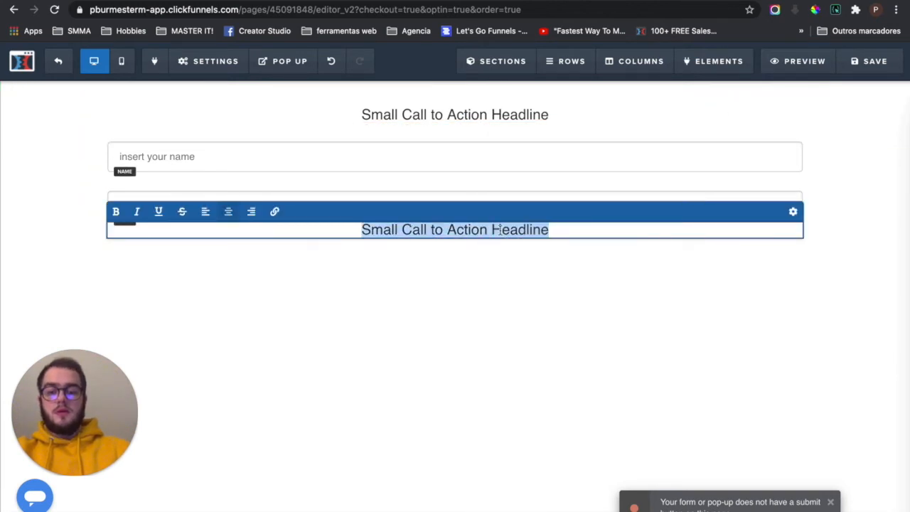
{"action": "left_click", "coordinate": [608, 273]}
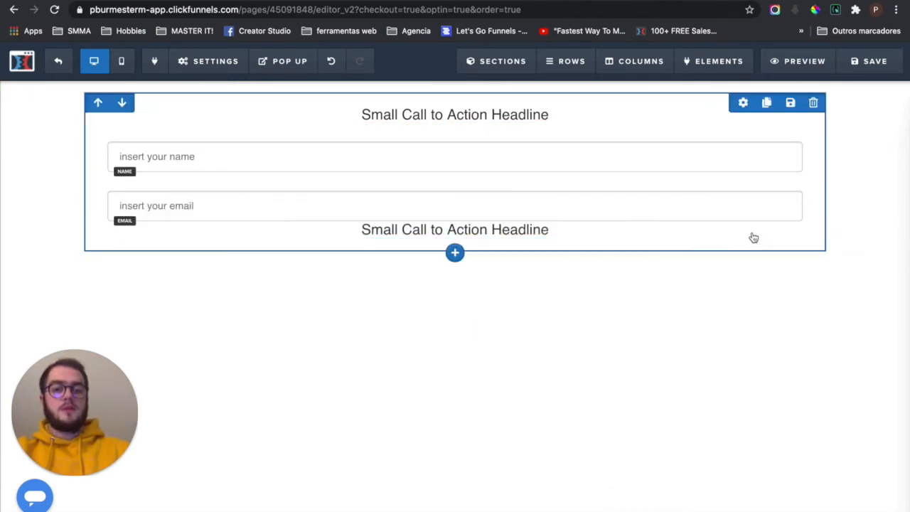
{"action": "left_click", "coordinate": [751, 213]}
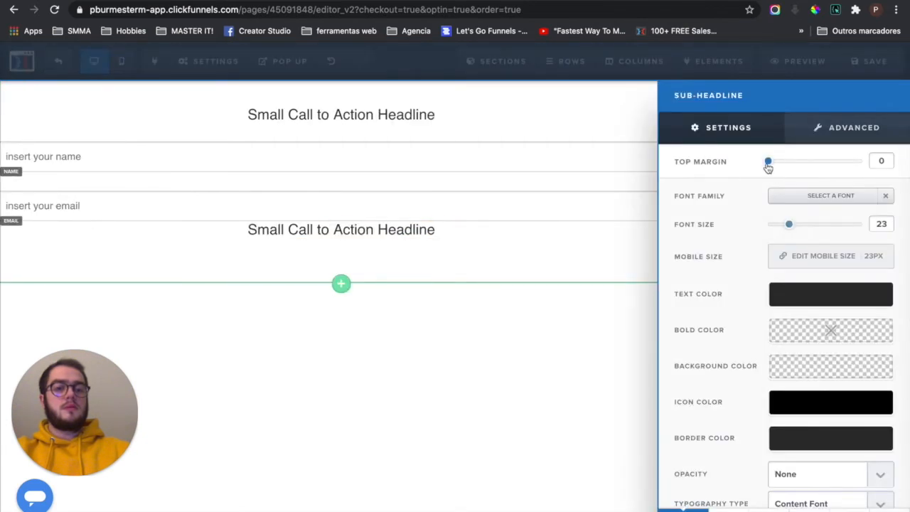
{"action": "left_click_drag", "start_coordinate": [777, 168], "coordinate": [788, 168]}
{"action": "left_click", "coordinate": [484, 235]}
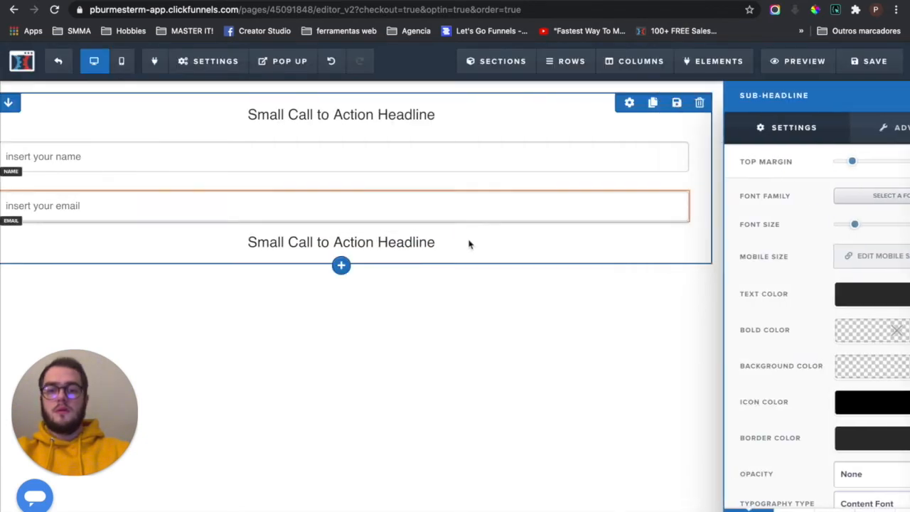
Change the text of the sub-headline below the email field to "Credit Details"
{"action": "triple_click", "coordinate": [475, 242]}
{"action": "type", "text": "Contact"}
{"action": "key", "text": "BackSpace"}
{"action": "key", "text": "BackSpace"}
{"action": "key", "text": "BackSpace"}
{"action": "key", "text": "BackSpace"}
{"action": "key", "text": "BackSpace"}
{"action": "key", "text": "BackSpace"}
{"action": "key", "text": "BackSpace"}
{"action": "type", "text": "Credit Details"}
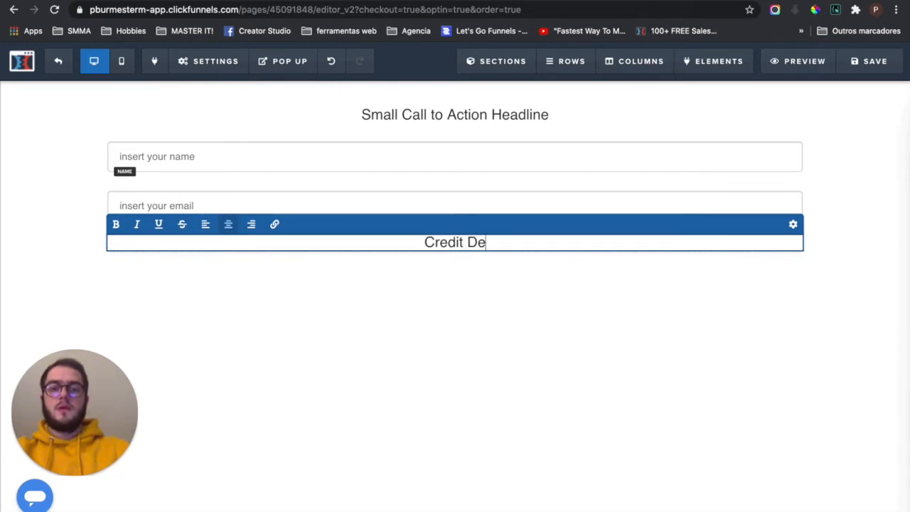
{"action": "left_click", "coordinate": [455, 272]}
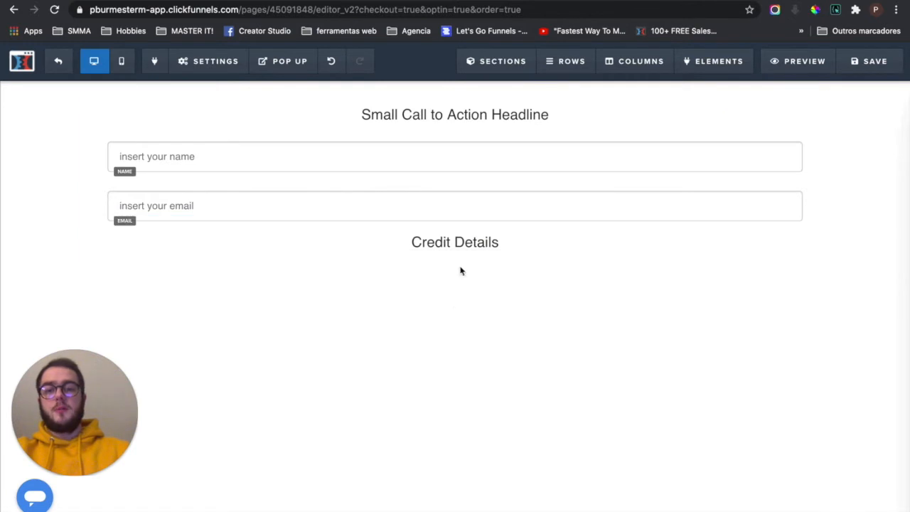
Change the text of the sub-headline above the name field to "Contact details"
{"action": "double_click", "coordinate": [485, 115]}
{"action": "type", "text": "Contact details"}
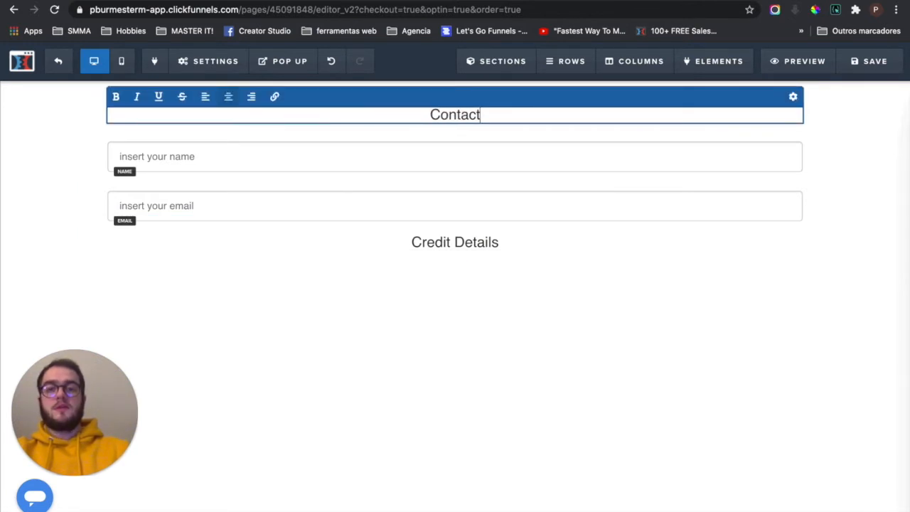
{"action": "left_click", "coordinate": [494, 247]}
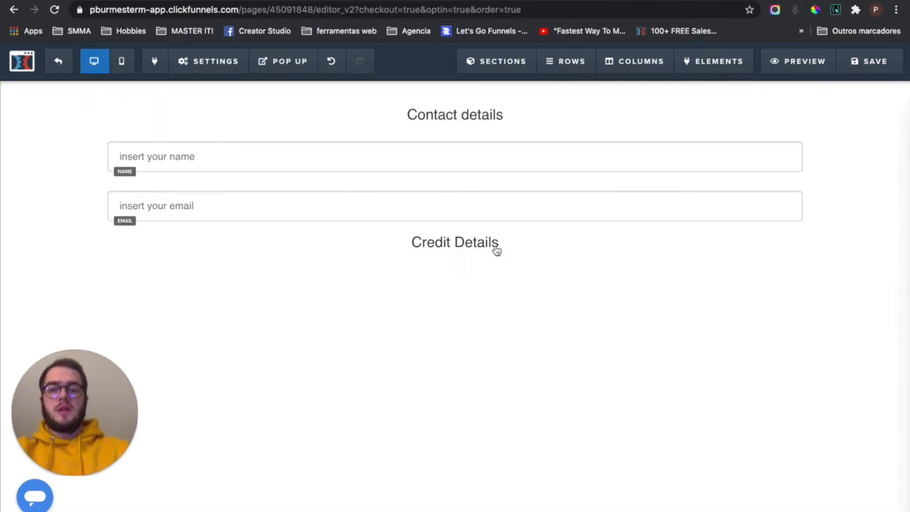
Add a credit card order element below the "Credit Details" sub-headline
{"action": "left_click", "coordinate": [456, 253]}
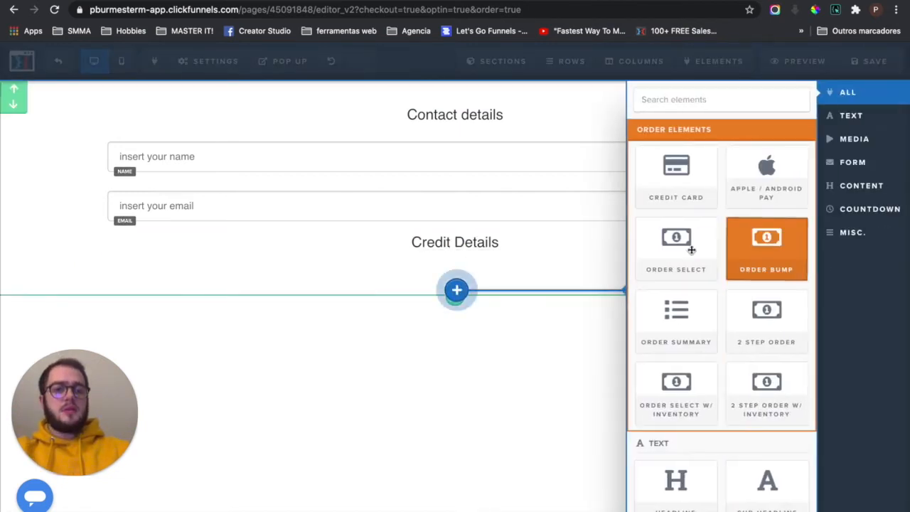
{"action": "left_click", "coordinate": [684, 180]}
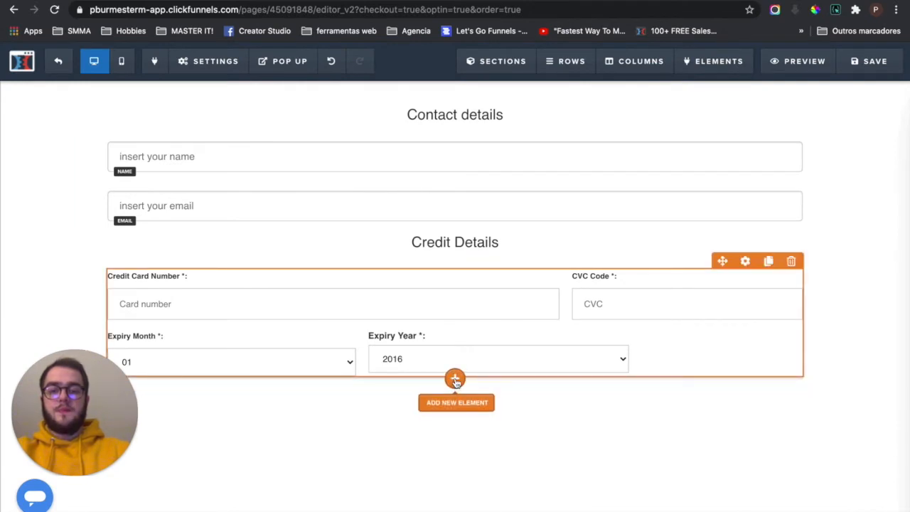
Clone the "Credit Details" sub-headline, move the copy below the credit card fields and change its text to "Shipping"
{"action": "left_click", "coordinate": [767, 224]}
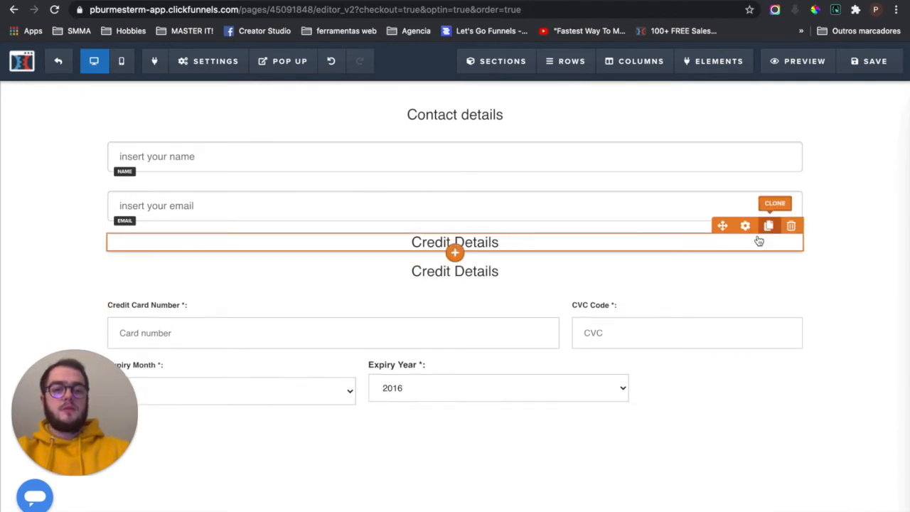
{"action": "left_click_drag", "start_coordinate": [722, 254], "coordinate": [544, 408]}
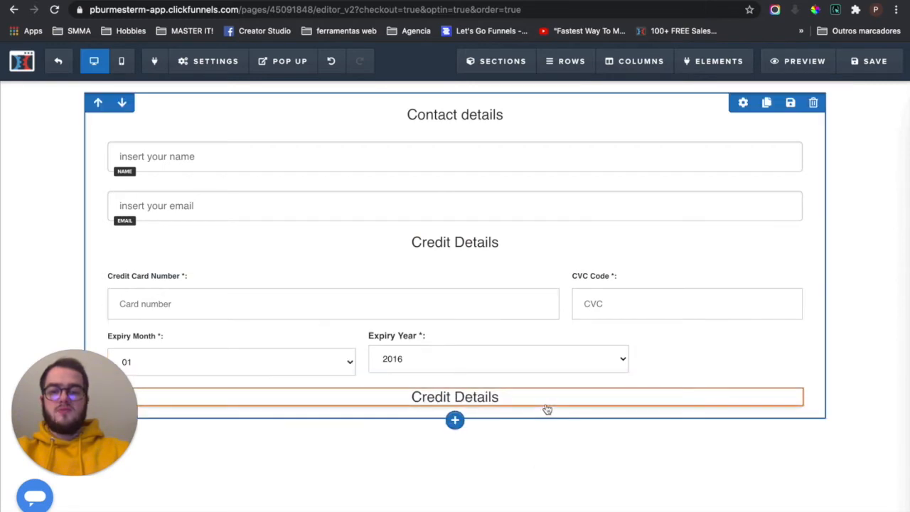
{"action": "left_click", "coordinate": [506, 401]}
{"action": "key", "text": "ctrl+a"}
{"action": "type", "text": "S"}
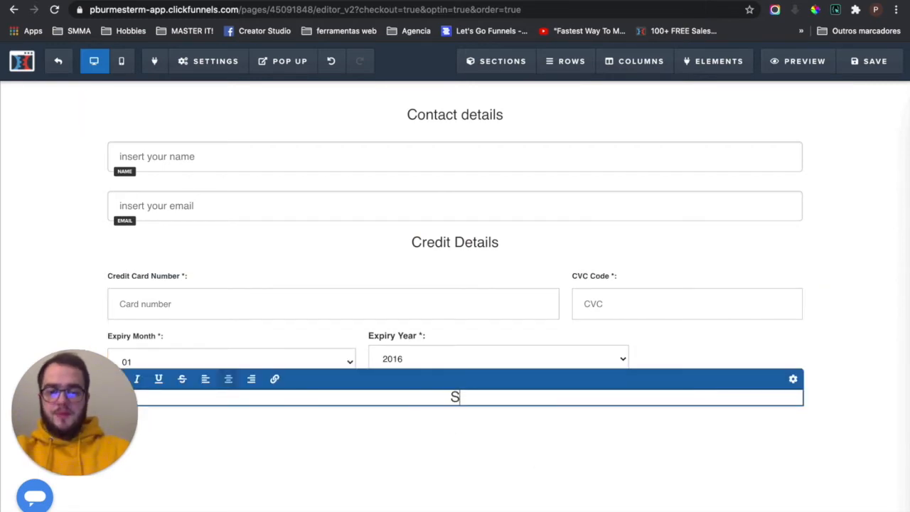
{"action": "type", "text": "hipping"}
{"action": "left_click", "coordinate": [548, 447]}
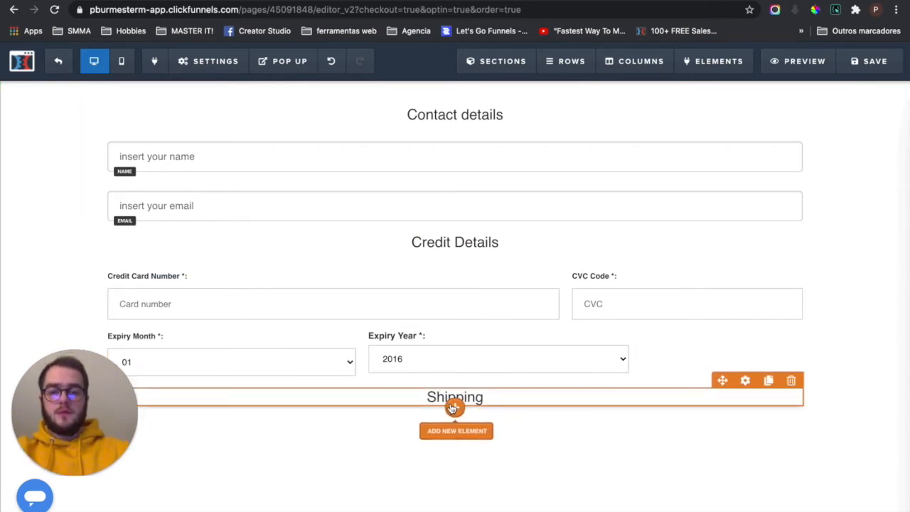
Add a shipping address form element below the "Shipping" sub-headline
{"action": "left_click", "coordinate": [455, 409]}
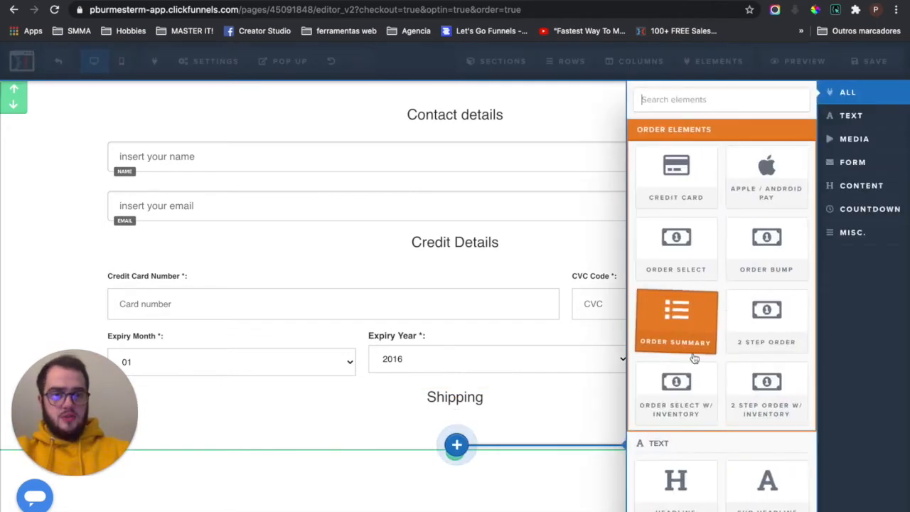
{"action": "left_click", "coordinate": [882, 163]}
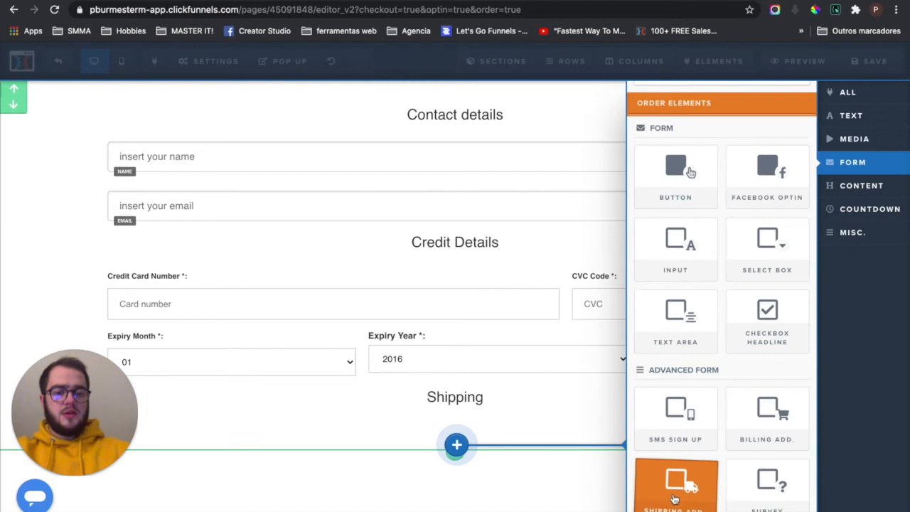
{"action": "left_click", "coordinate": [651, 501]}
Add an order summary element below the shipping address fields
{"action": "scroll", "coordinate": [437, 315], "scroll_direction": "down", "scroll_amount": 3}
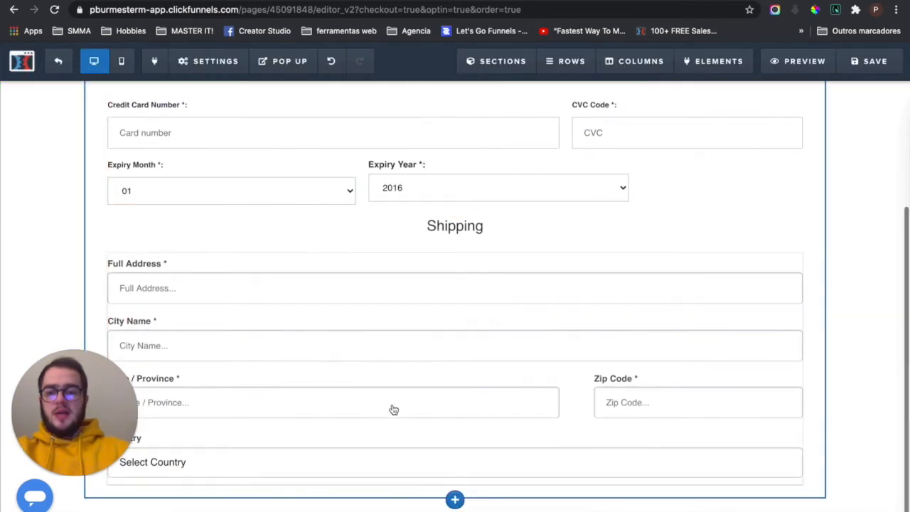
{"action": "left_click", "coordinate": [456, 481]}
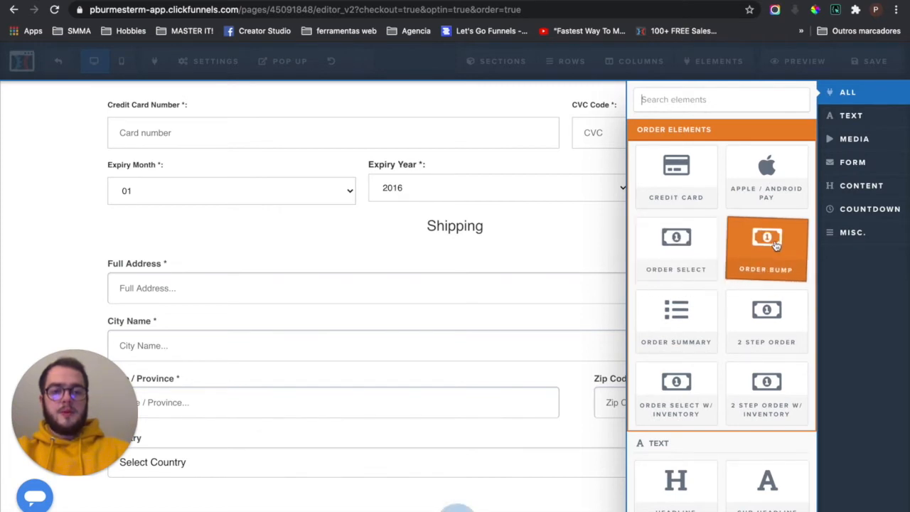
{"action": "left_click", "coordinate": [684, 317]}
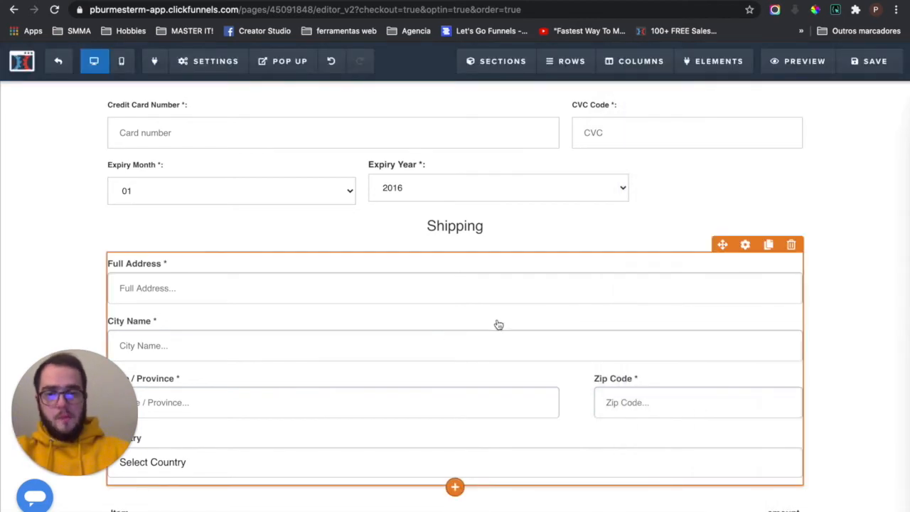
Add an order bump element below the order summary
{"action": "scroll", "coordinate": [447, 335], "scroll_direction": "down", "scroll_amount": 1}
{"action": "left_click", "coordinate": [454, 487]}
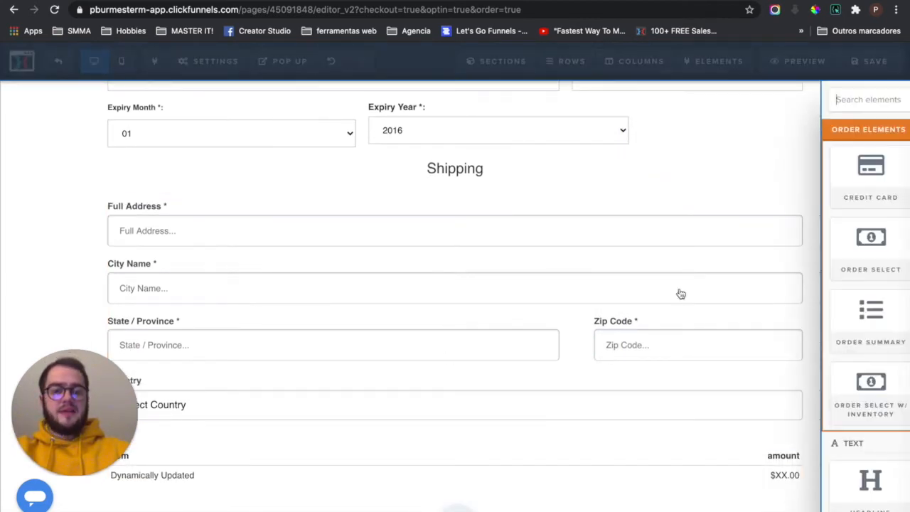
{"action": "left_click", "coordinate": [761, 254]}
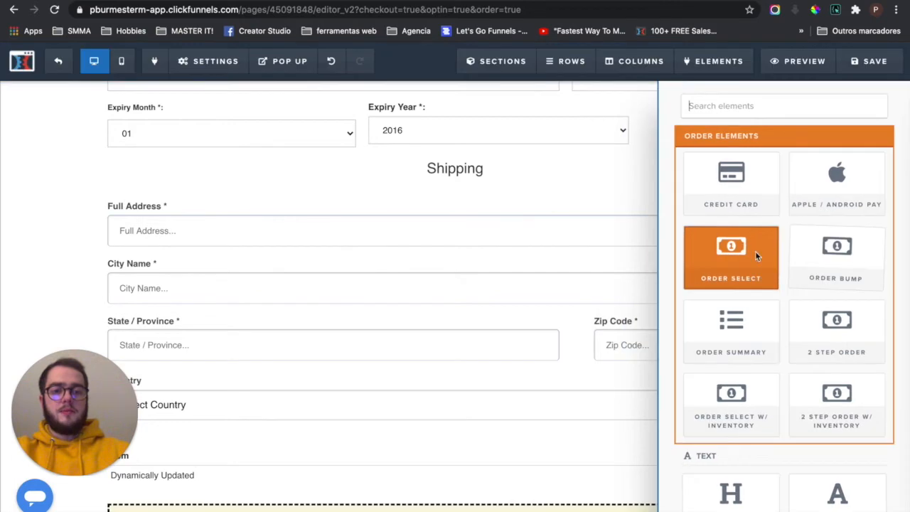
{"action": "scroll", "coordinate": [519, 405], "scroll_direction": "down", "scroll_amount": 2}
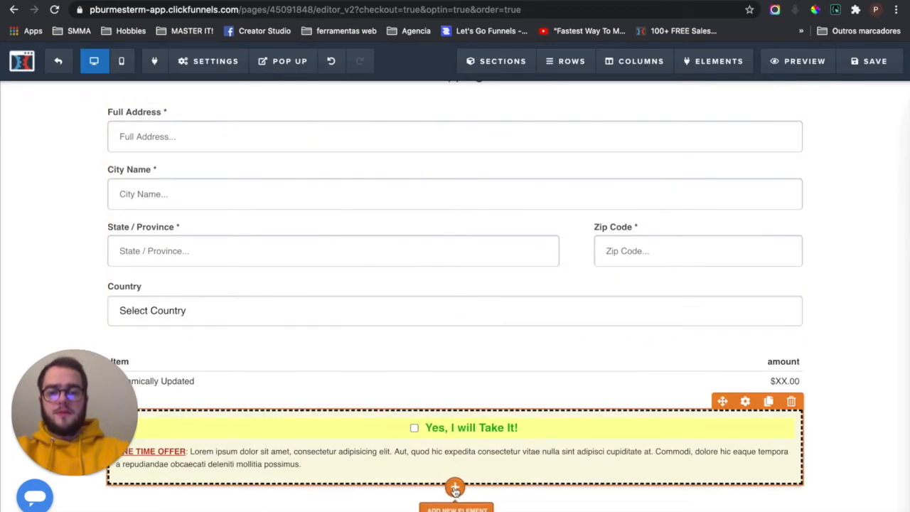
{"action": "left_click", "coordinate": [454, 488]}
{"action": "scroll", "coordinate": [755, 225], "scroll_direction": "down", "scroll_amount": 3}
{"action": "scroll", "coordinate": [755, 225], "scroll_direction": "down", "scroll_amount": 2}
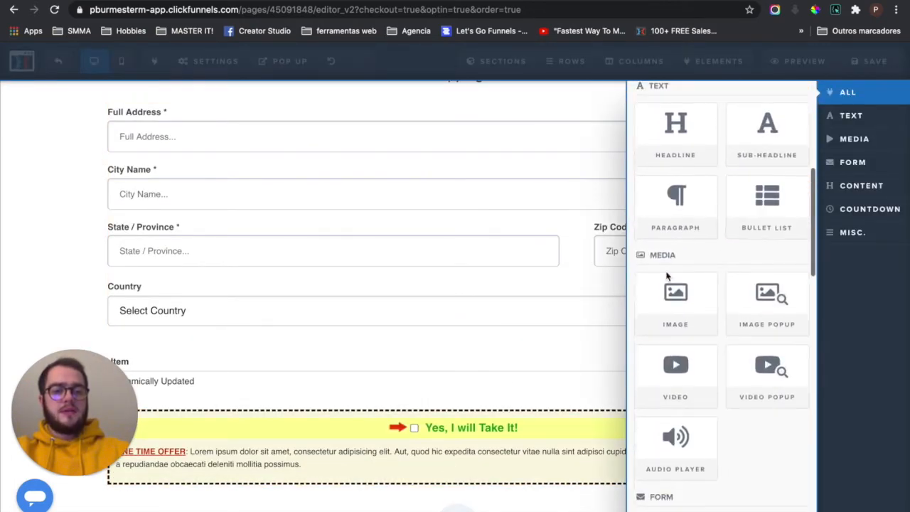
{"action": "left_click", "coordinate": [672, 374]}
{"action": "scroll", "coordinate": [683, 482], "scroll_direction": "down", "scroll_amount": 5}
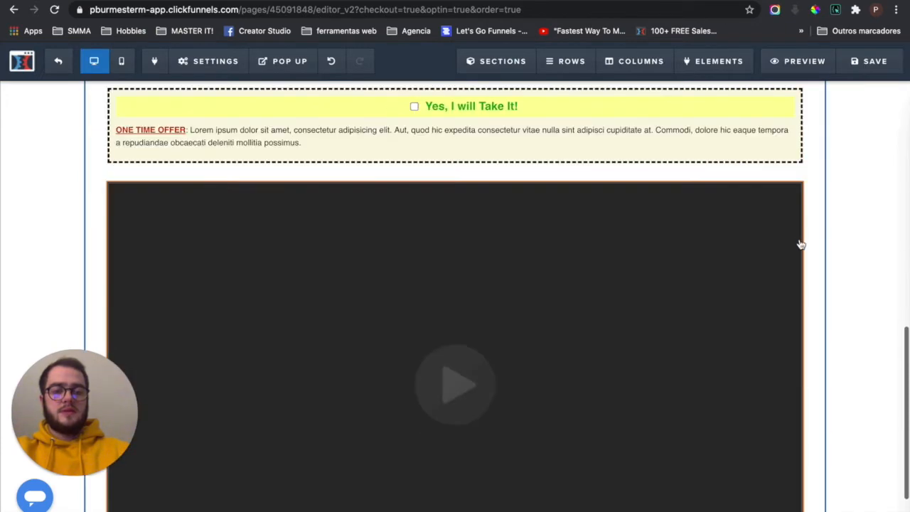
{"action": "left_click", "coordinate": [791, 173]}
{"action": "left_click", "coordinate": [578, 83]}
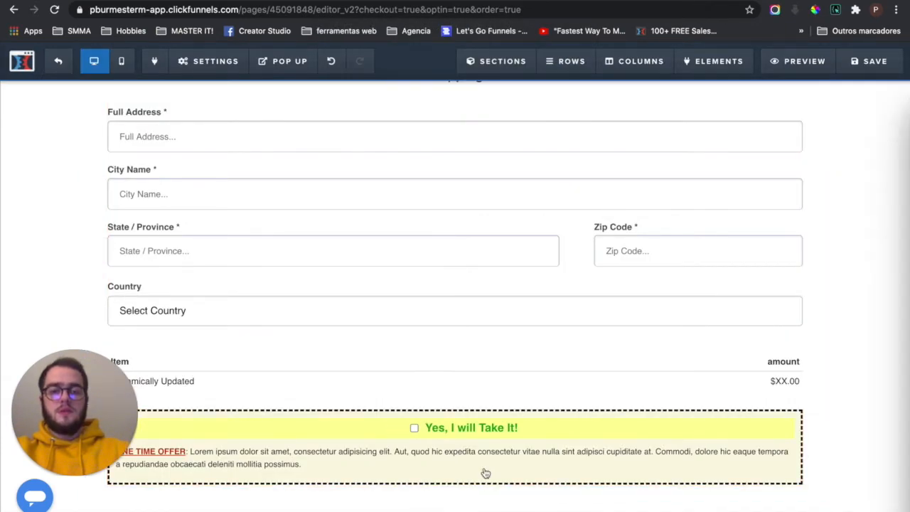
Add a button element below the order bump
{"action": "left_click", "coordinate": [455, 485]}
{"action": "left_click", "coordinate": [852, 162]}
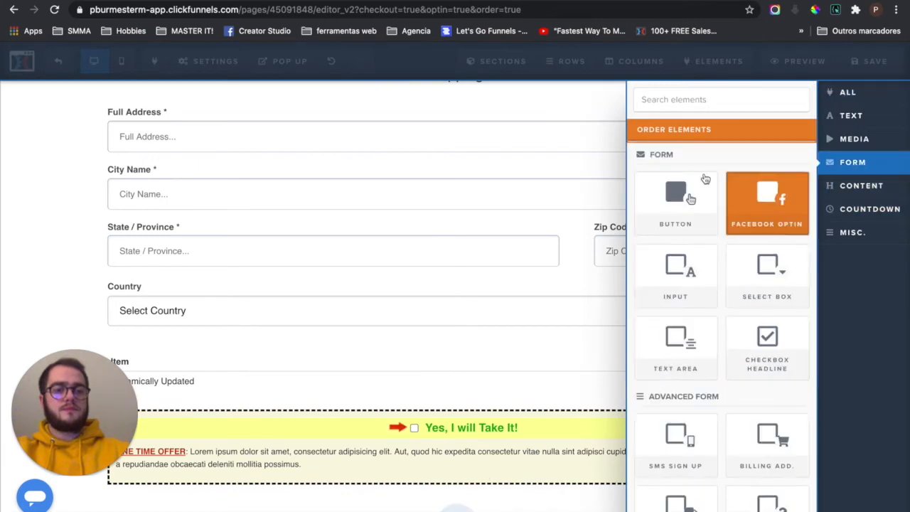
{"action": "left_click", "coordinate": [666, 196]}
Set the action of the "Click to Sign Up" button so that it submits the page
{"action": "left_click", "coordinate": [521, 463]}
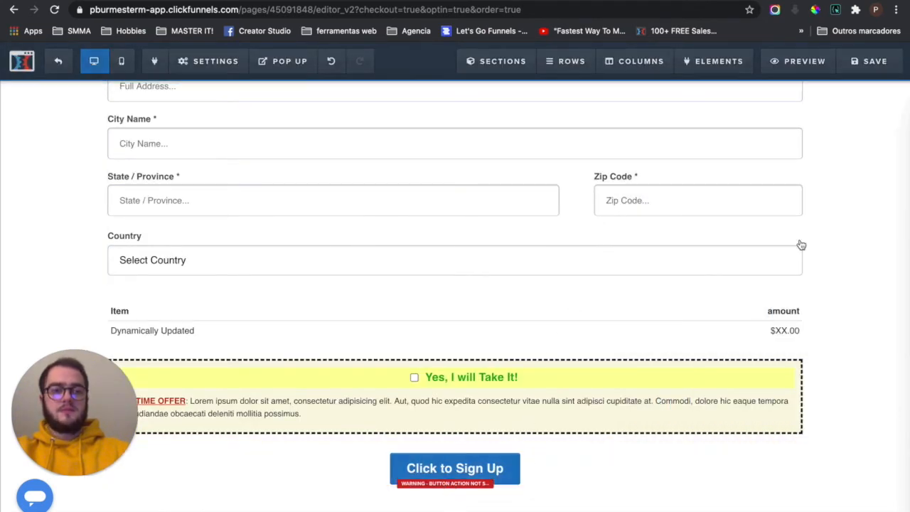
{"action": "left_click", "coordinate": [796, 212]}
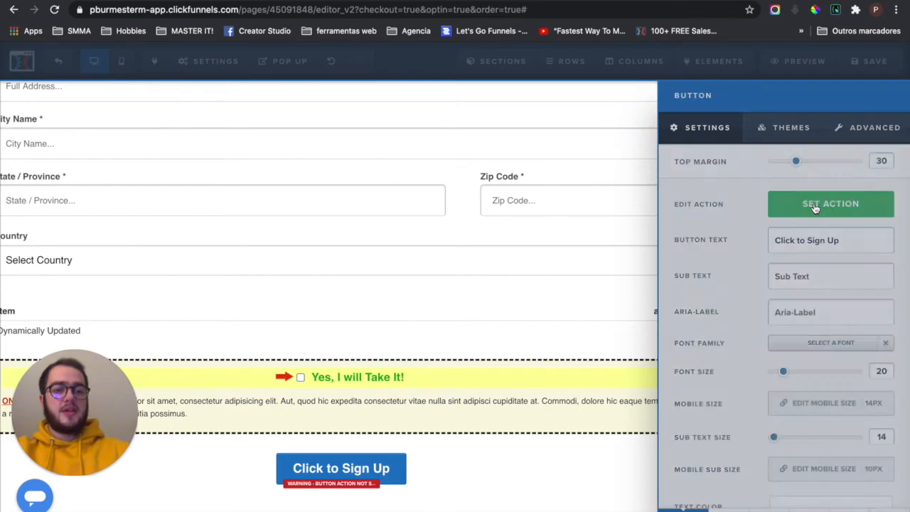
{"action": "left_click", "coordinate": [739, 130]}
{"action": "left_click", "coordinate": [533, 203]}
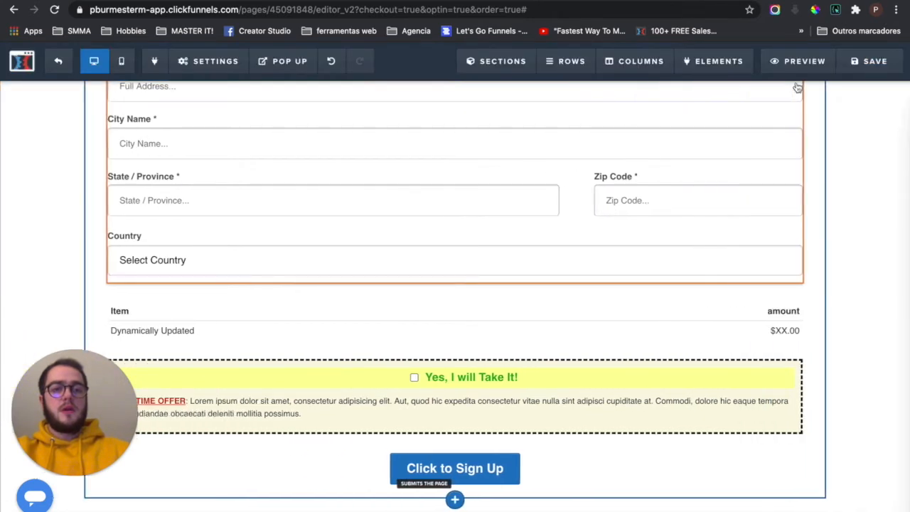
Save the order form page and look over its sections
{"action": "left_click", "coordinate": [845, 64]}
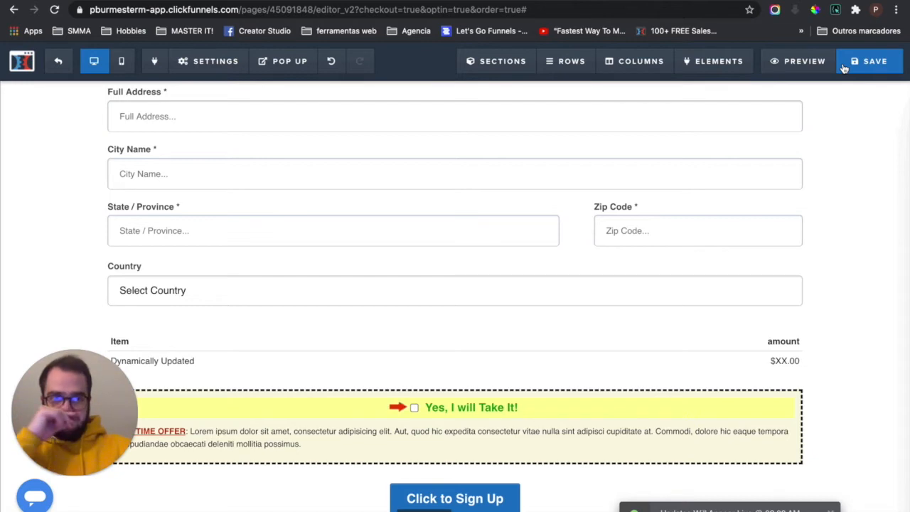
{"action": "left_click", "coordinate": [863, 68]}
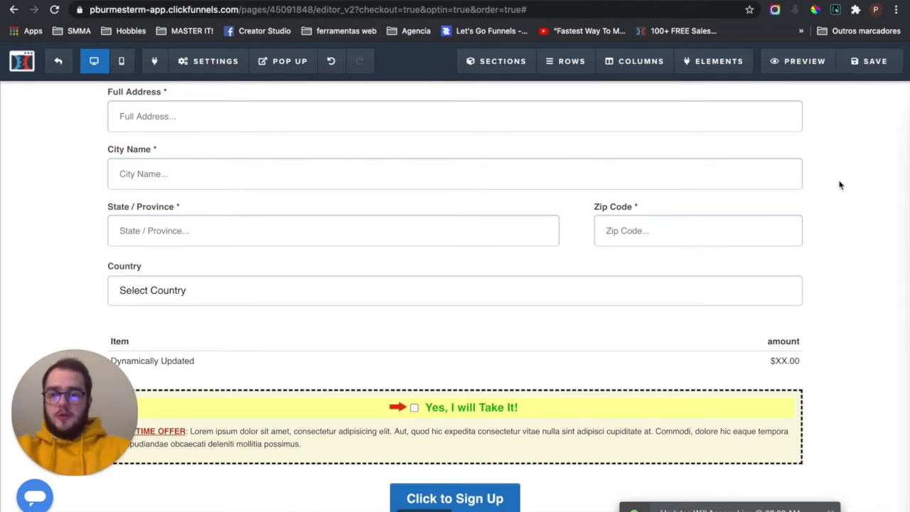
{"action": "scroll", "coordinate": [839, 185], "scroll_direction": "up", "scroll_amount": 5}
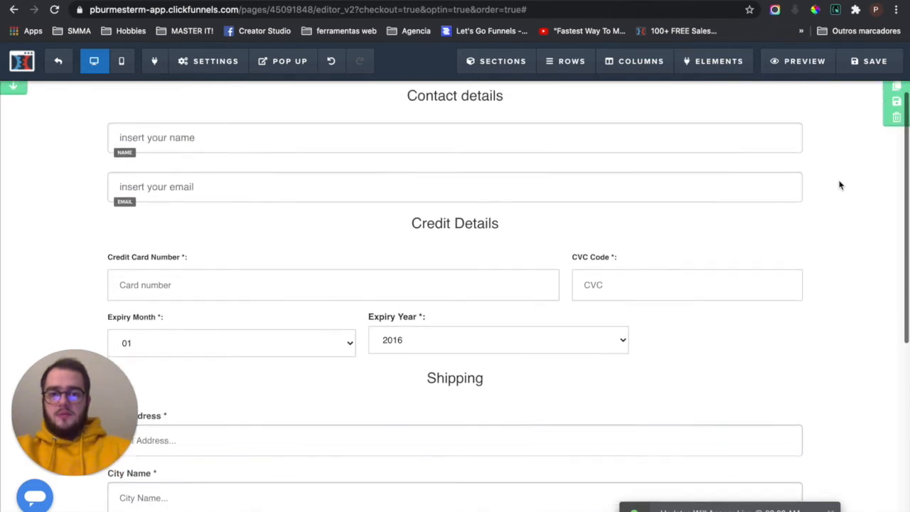
{"action": "scroll", "coordinate": [840, 184], "scroll_direction": "down", "scroll_amount": 5}
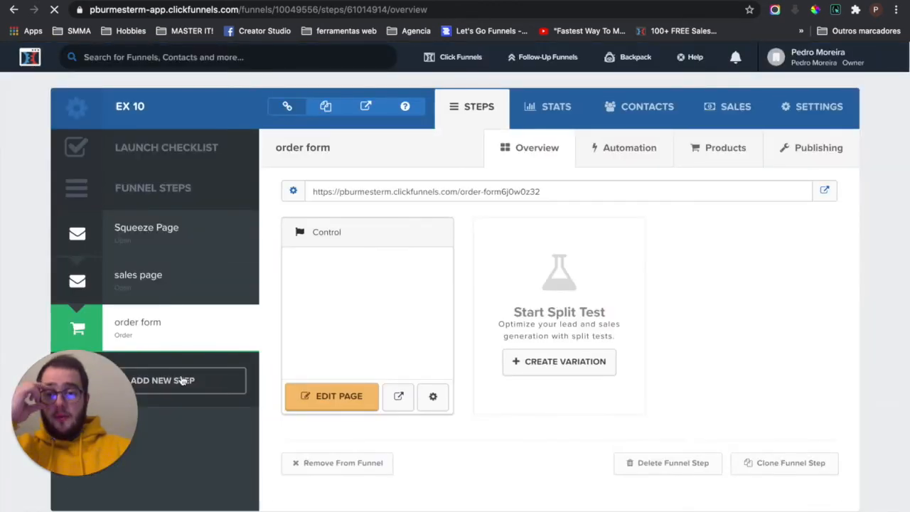
Create a new funnel step named "oto" after the order form
{"action": "left_click", "coordinate": [181, 380]}
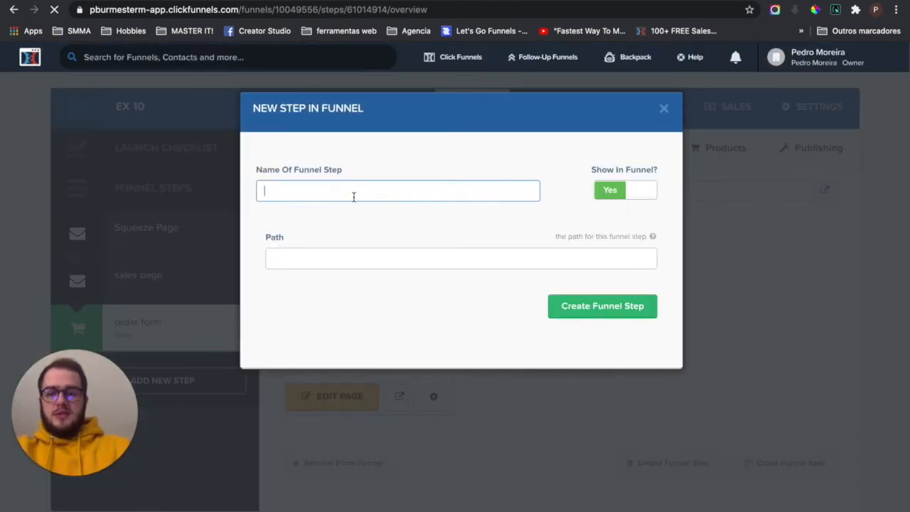
{"action": "left_click", "coordinate": [353, 197]}
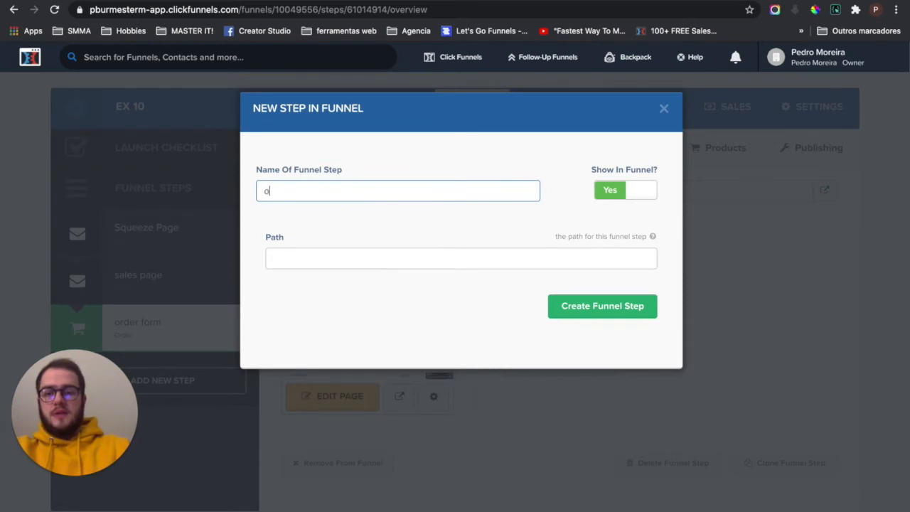
{"action": "type", "text": "oto"}
{"action": "left_click", "coordinate": [516, 185]}
{"action": "left_click", "coordinate": [592, 304]}
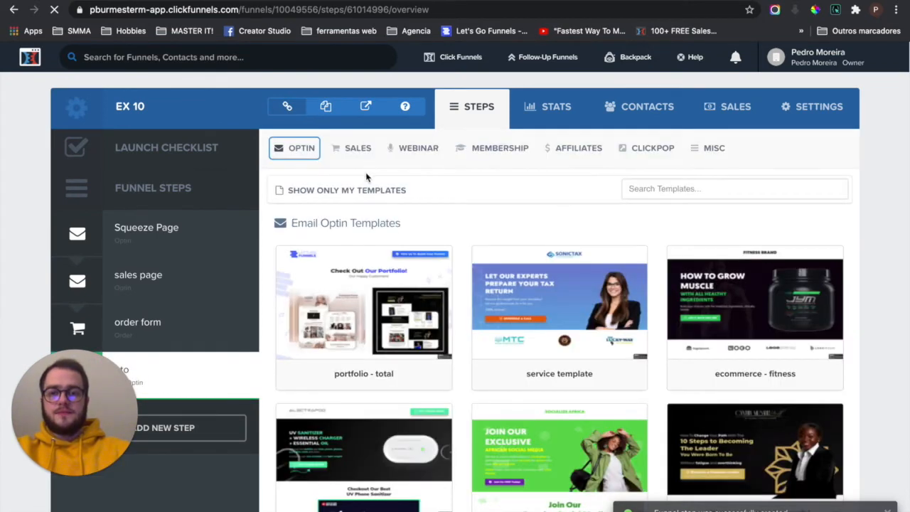
Apply the One Click Upsell (OTO) template "TWO STEP TRIP WIRE - 2 - OTO" to the oto step and open its page for editing
{"action": "left_click", "coordinate": [361, 150]}
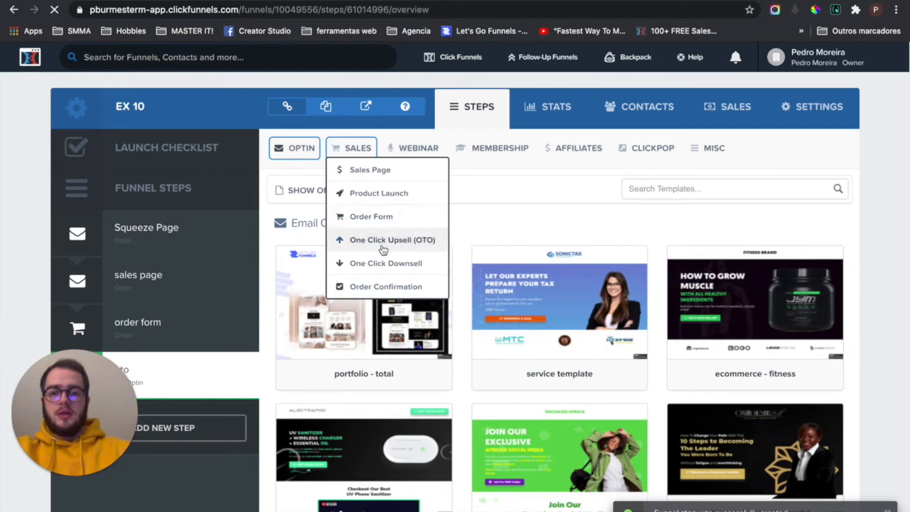
{"action": "left_click", "coordinate": [401, 245]}
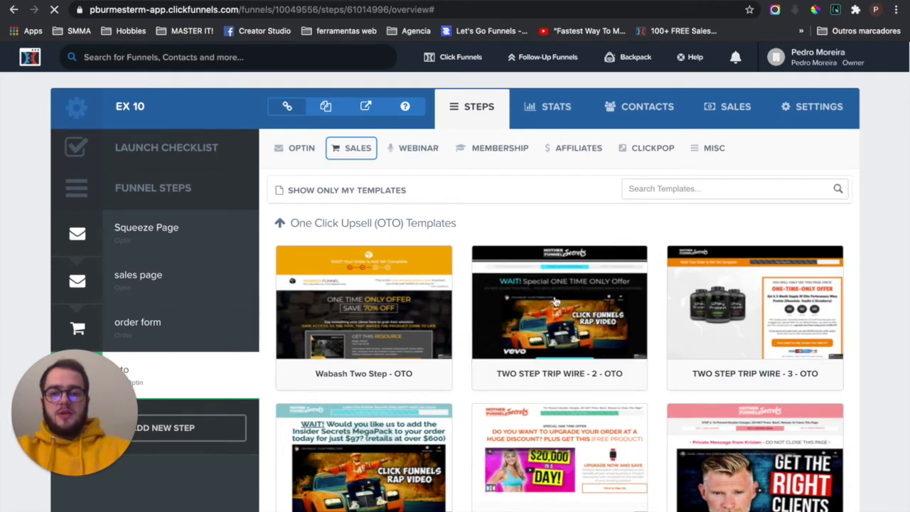
{"action": "left_click", "coordinate": [566, 298]}
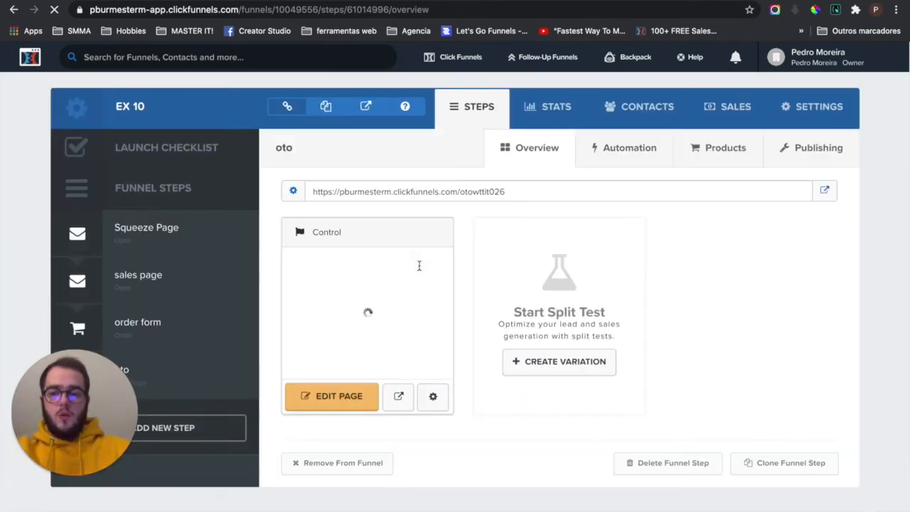
{"action": "left_click", "coordinate": [333, 396]}
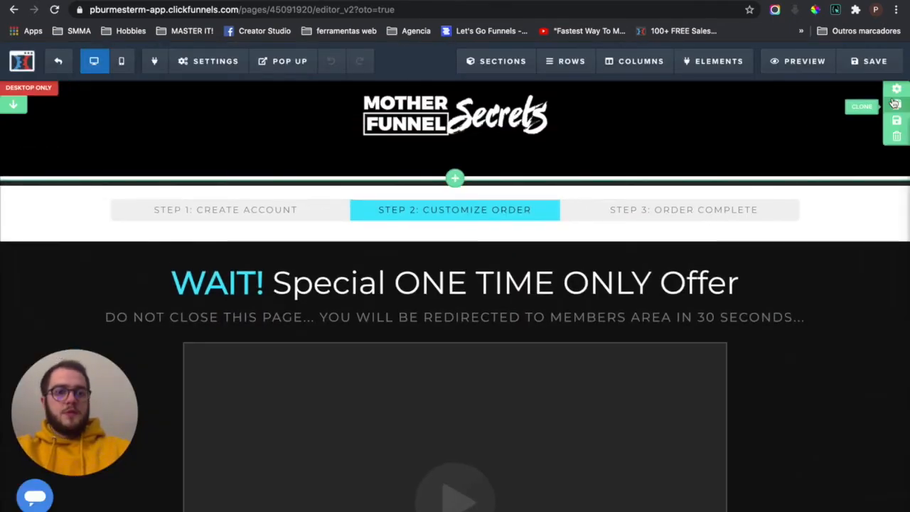
Delete the logo header section and the section with the three-step progress bar
{"action": "left_click", "coordinate": [895, 142]}
{"action": "left_click", "coordinate": [562, 85]}
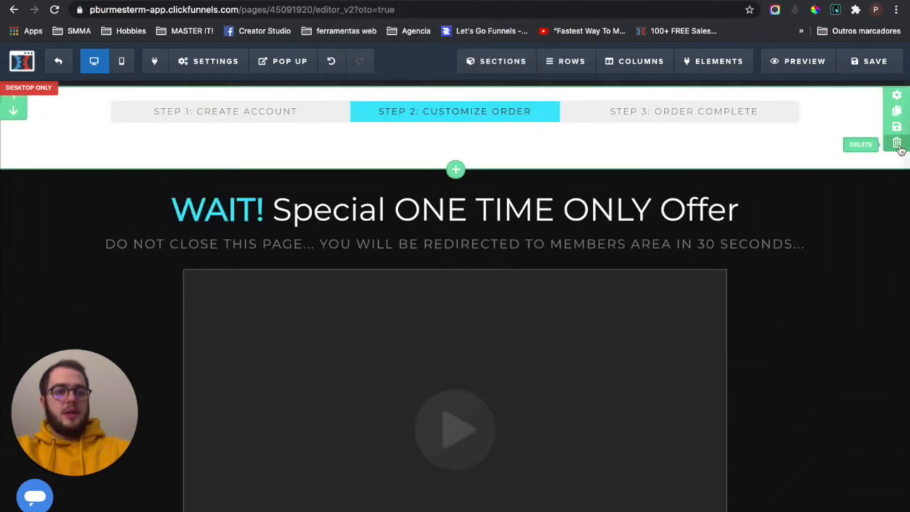
{"action": "left_click", "coordinate": [896, 142]}
{"action": "left_click", "coordinate": [561, 81]}
Remove the check icon in front of the "No Thanks, I don't need this now" link
{"action": "scroll", "coordinate": [706, 210], "scroll_direction": "down", "scroll_amount": 2}
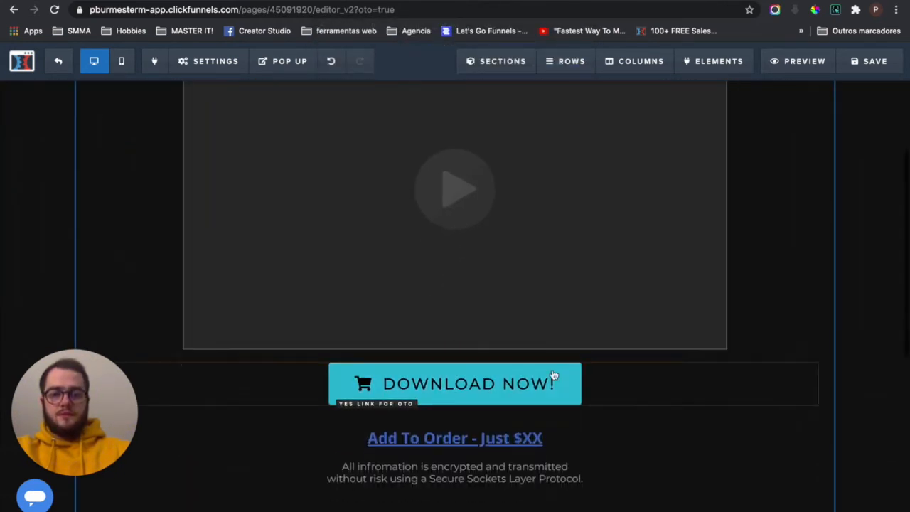
{"action": "scroll", "coordinate": [488, 436], "scroll_direction": "down", "scroll_amount": 2}
{"action": "left_click", "coordinate": [446, 400]}
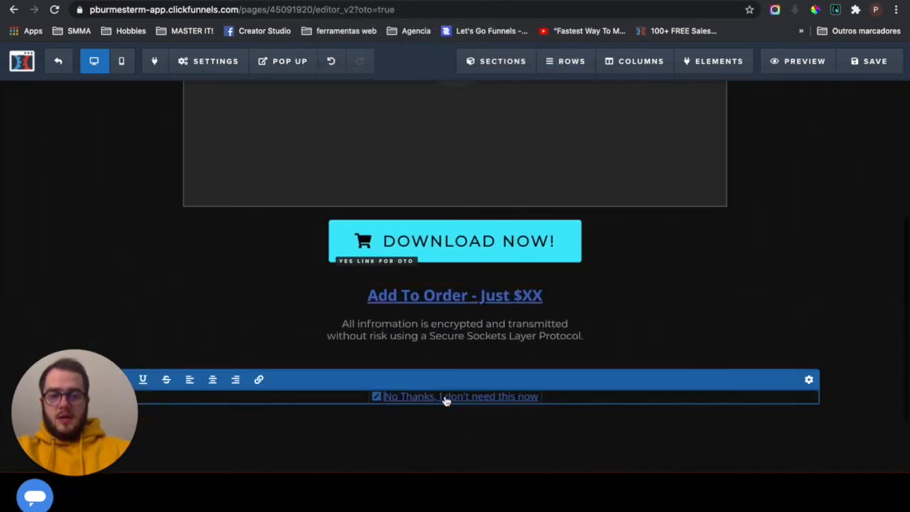
{"action": "left_click", "coordinate": [378, 398]}
{"action": "left_click", "coordinate": [661, 314]}
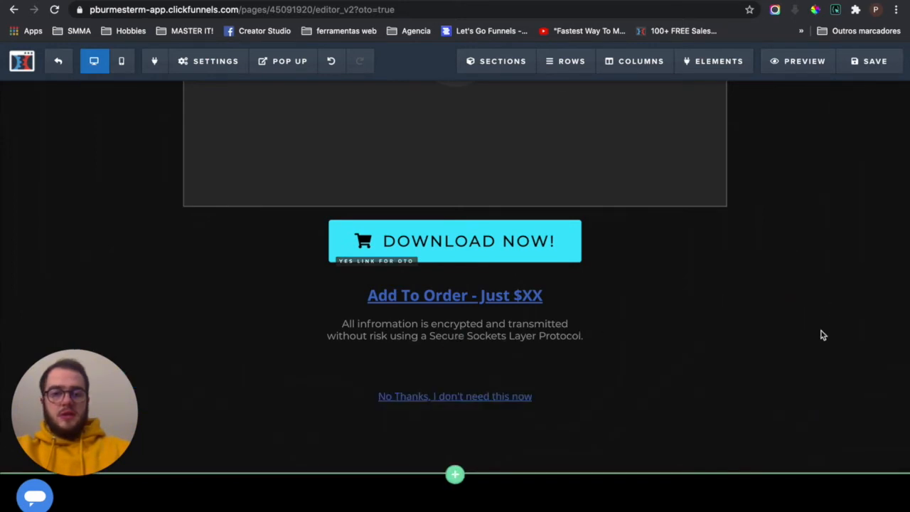
Delete the ordering help and guarantee section and the blue footer section from the page's end
{"action": "scroll", "coordinate": [817, 349], "scroll_direction": "down", "scroll_amount": 4}
{"action": "left_click", "coordinate": [897, 275]}
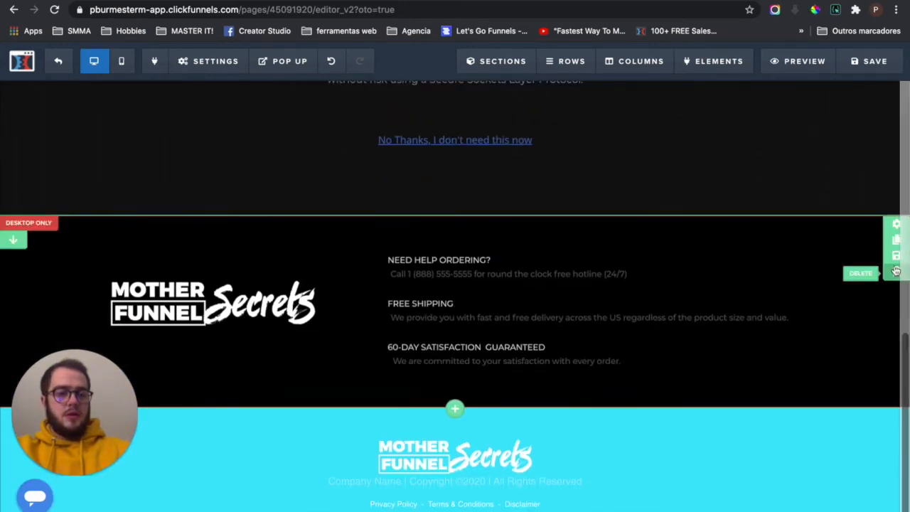
{"action": "left_click", "coordinate": [562, 87]}
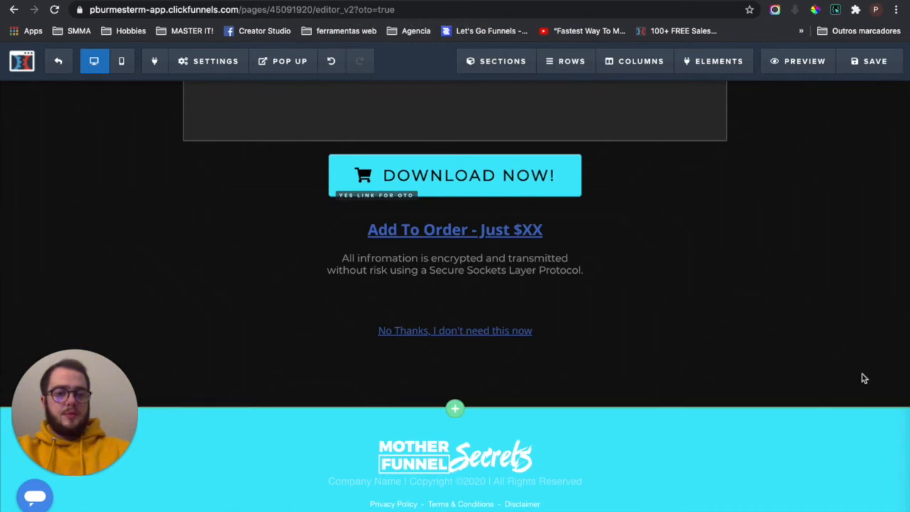
{"action": "left_click", "coordinate": [897, 463]}
{"action": "left_click", "coordinate": [560, 83]}
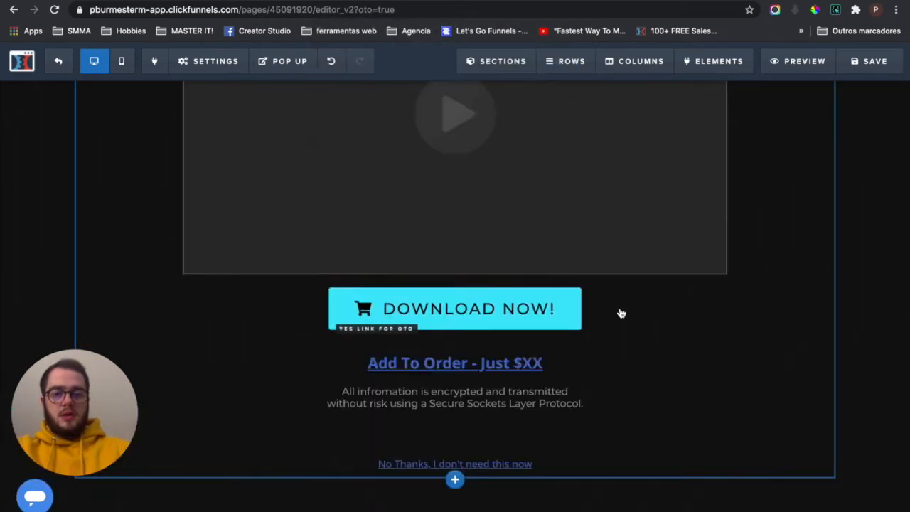
Delete the remaining section with the "WAIT! Special ONE TIME ONLY Offer" headline, video and download button
{"action": "scroll", "coordinate": [619, 313], "scroll_direction": "up", "scroll_amount": 5}
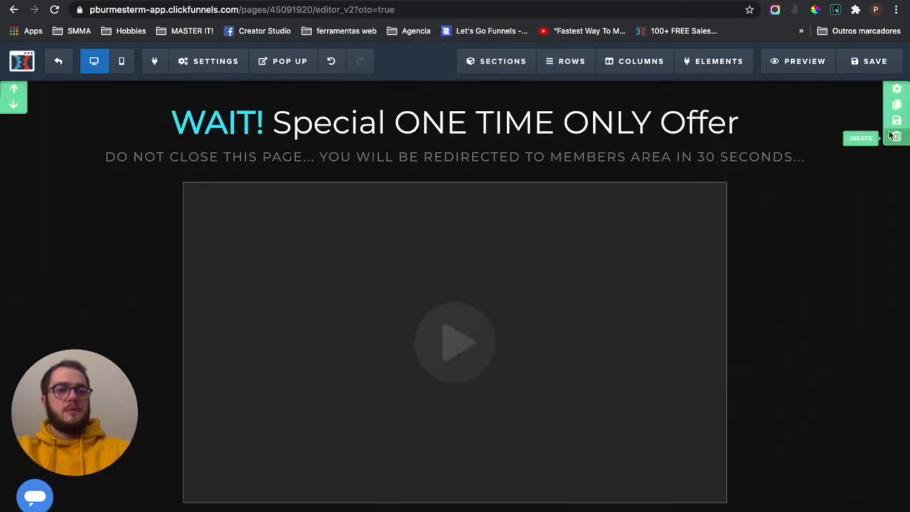
{"action": "left_click", "coordinate": [894, 137]}
{"action": "left_click", "coordinate": [561, 83]}
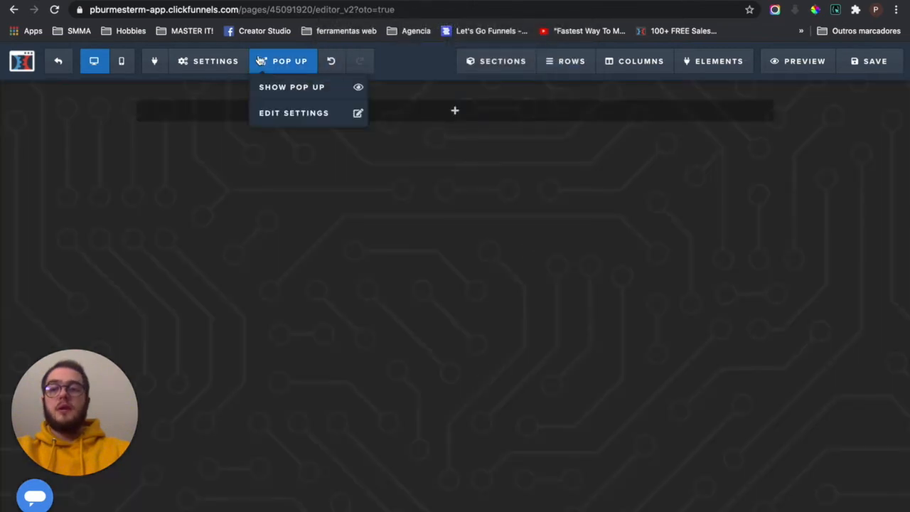
Remove the dark circuit-pattern background image from the page by clearing its image URL
{"action": "mouse_move", "coordinate": [209, 61]}
{"action": "left_click", "coordinate": [209, 189]}
{"action": "triple_click", "coordinate": [822, 142]}
{"action": "key", "text": "BackSpace"}
{"action": "left_click", "coordinate": [473, 257]}
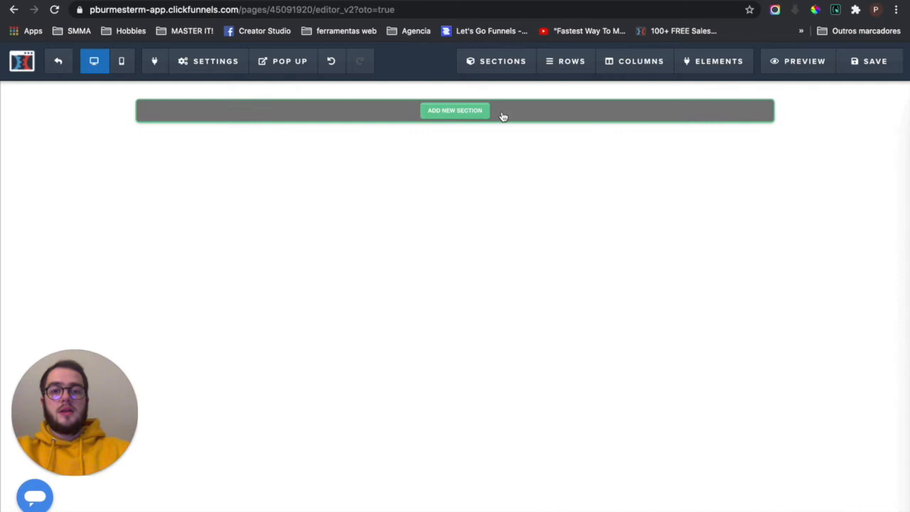
Add a full-width section with a one-column row containing a button and a paragraph below it
{"action": "left_click", "coordinate": [502, 116]}
{"action": "left_click", "coordinate": [661, 115]}
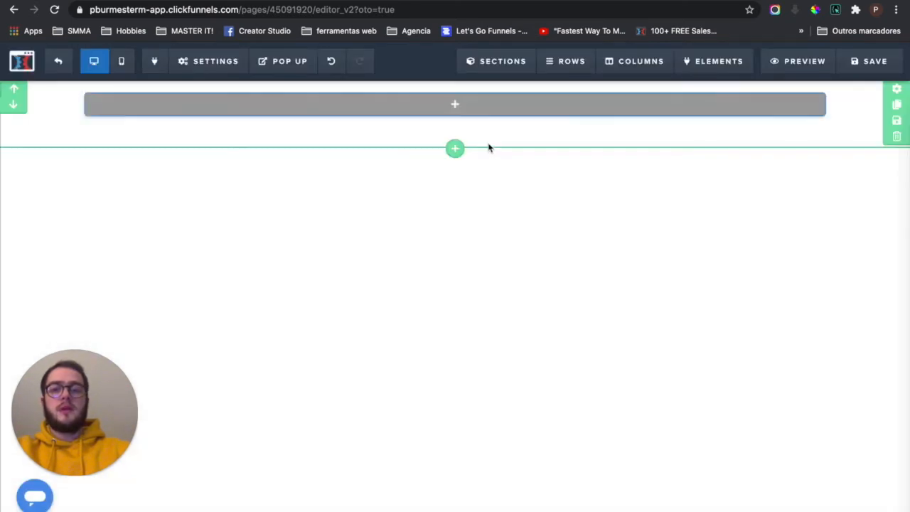
{"action": "left_click", "coordinate": [455, 106]}
{"action": "left_click", "coordinate": [694, 111]}
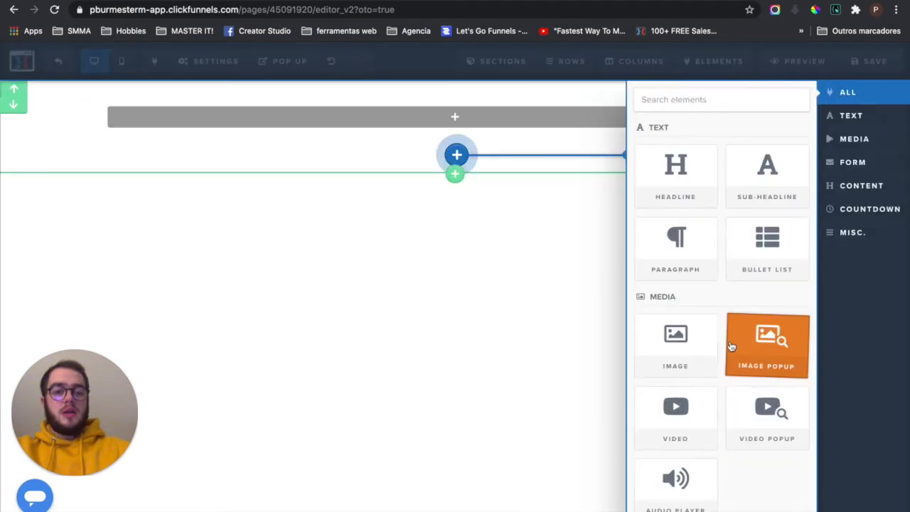
{"action": "scroll", "coordinate": [675, 406], "scroll_direction": "down", "scroll_amount": 3}
{"action": "left_click", "coordinate": [676, 411]}
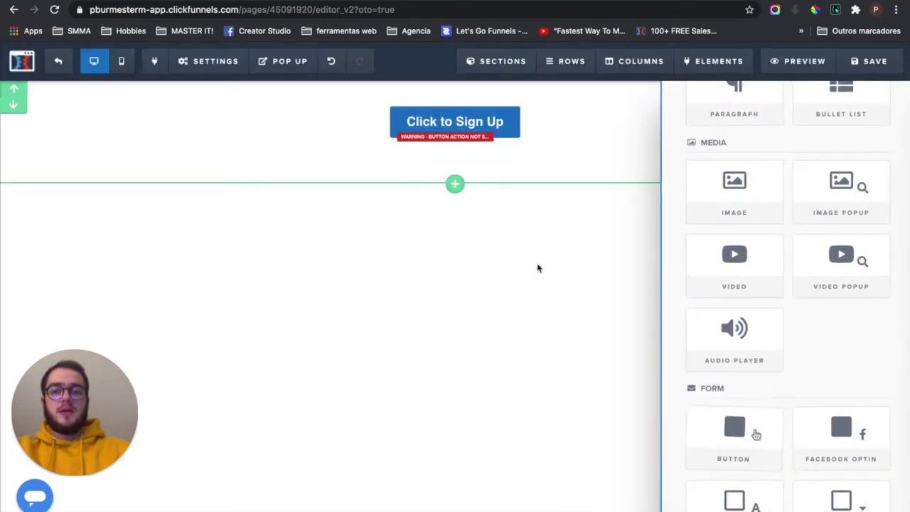
{"action": "left_click", "coordinate": [651, 191]}
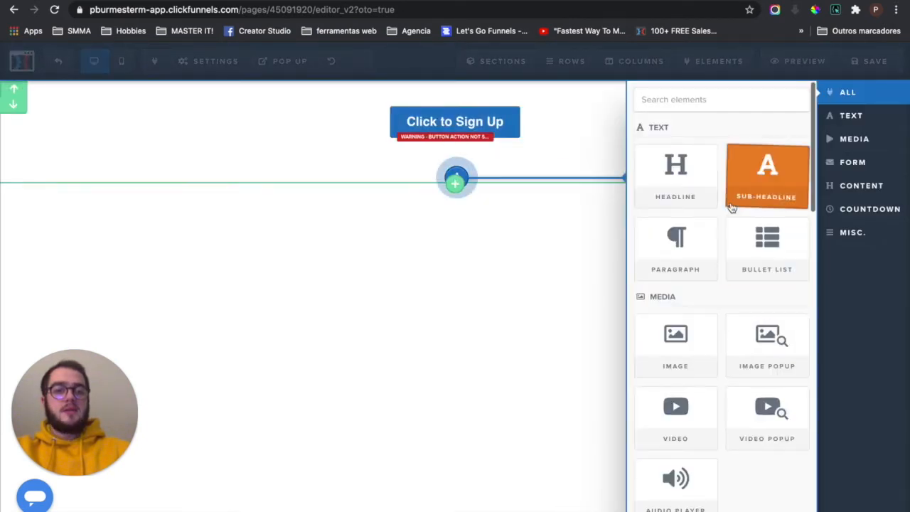
{"action": "left_click", "coordinate": [689, 252]}
Set the "Click to Sign Up" button's action to No Product Setup, the yes link for the OTO
{"action": "left_click", "coordinate": [502, 130]}
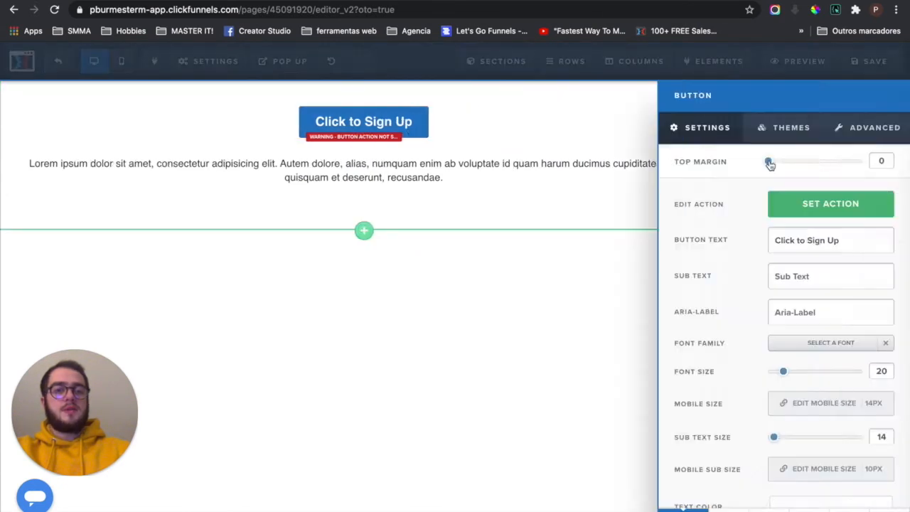
{"action": "left_click", "coordinate": [821, 211]}
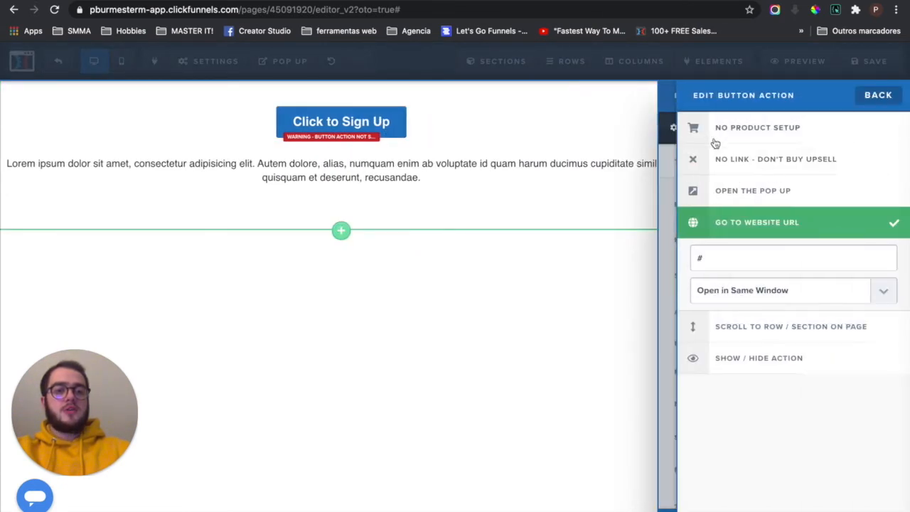
{"action": "left_click", "coordinate": [713, 128]}
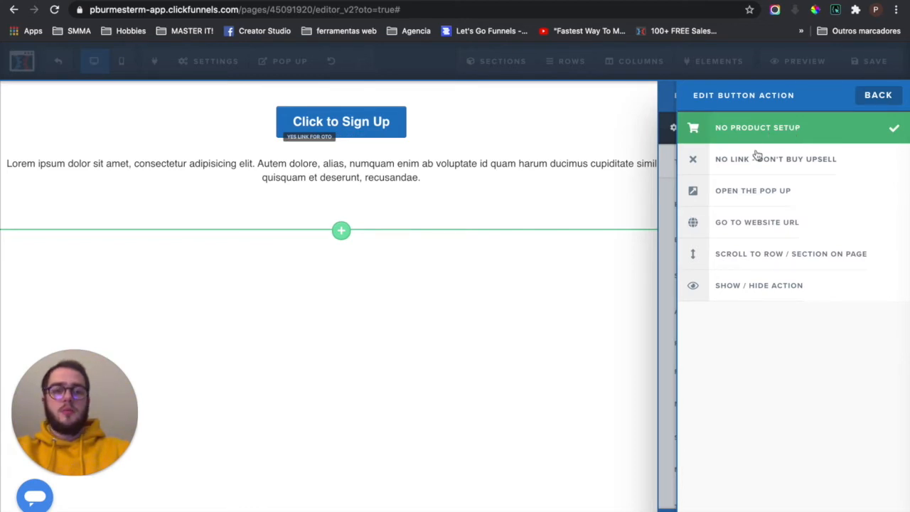
{"action": "left_click", "coordinate": [463, 163]}
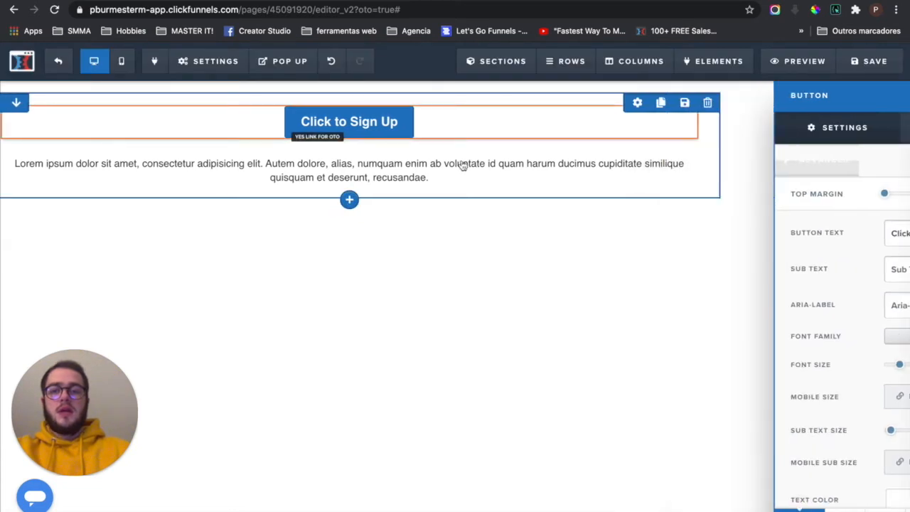
Replace the placeholder paragraph below the button with "No, thanks i prefer to lose this offer"
{"action": "triple_click", "coordinate": [462, 162]}
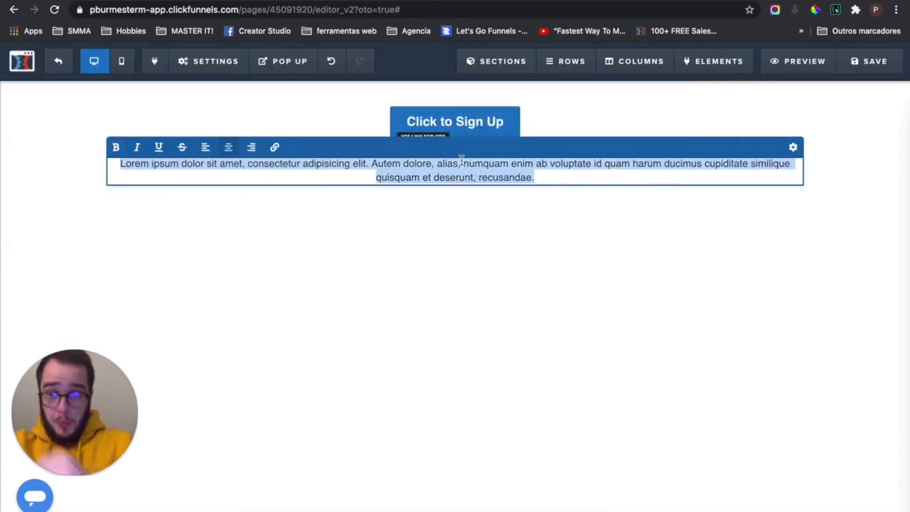
{"action": "type", "text": "N"}
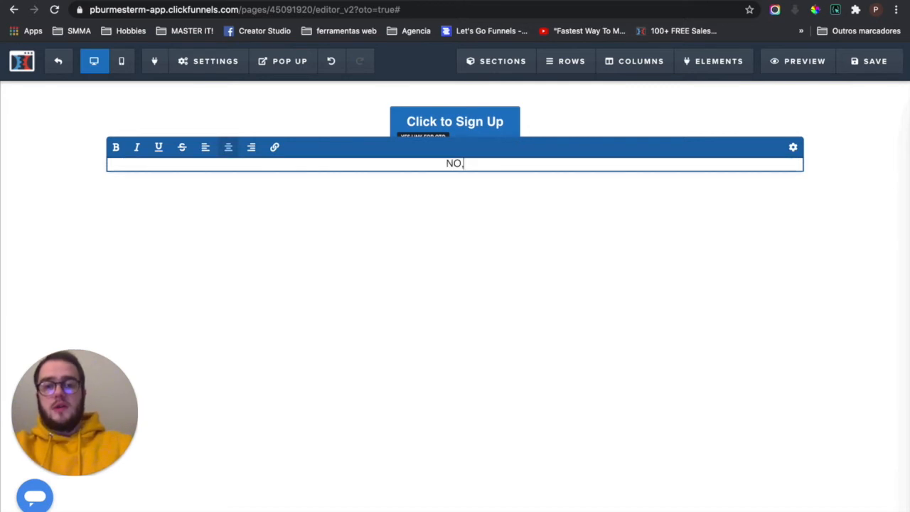
{"action": "type", "text": "o, thanks i prefer to "}
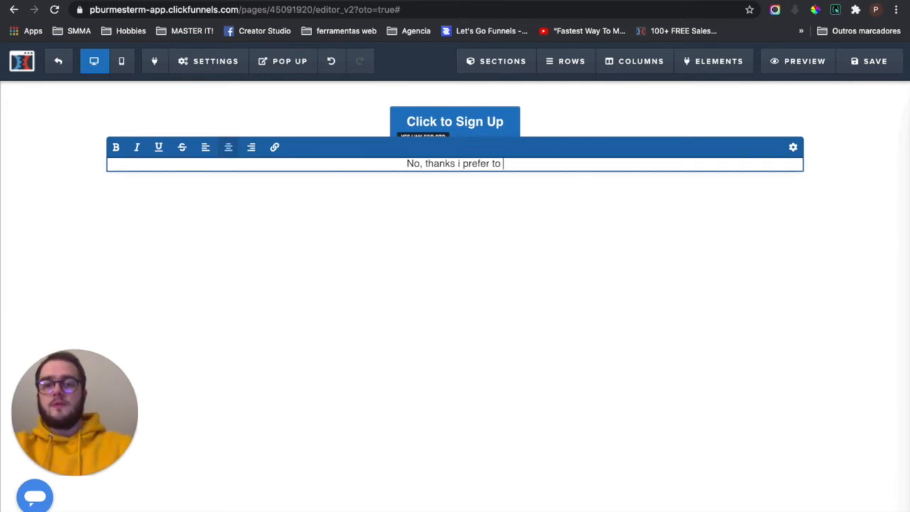
{"action": "type", "text": "lose this offer"}
Link the whole "No, thanks i prefer to lose this offer" text to #no-link
{"action": "triple_click", "coordinate": [470, 163]}
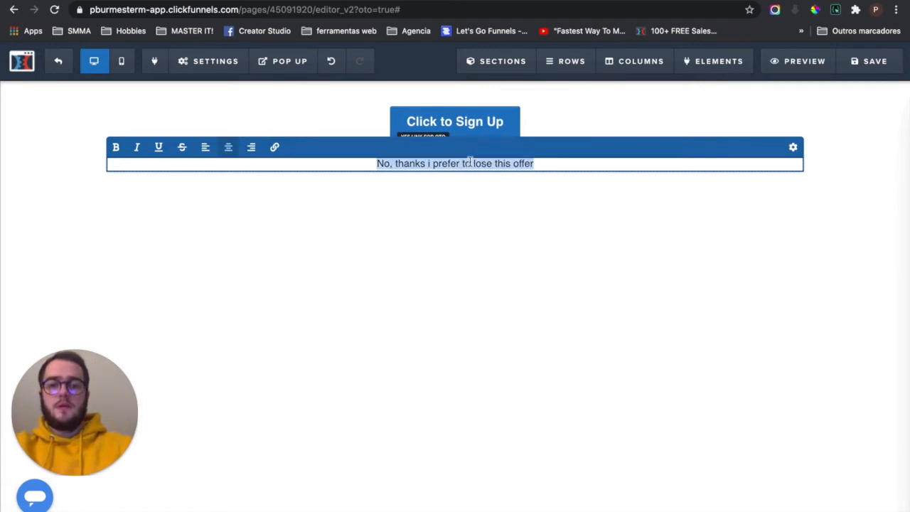
{"action": "left_click", "coordinate": [276, 148]}
{"action": "left_click", "coordinate": [211, 150]}
{"action": "type", "text": "no"}
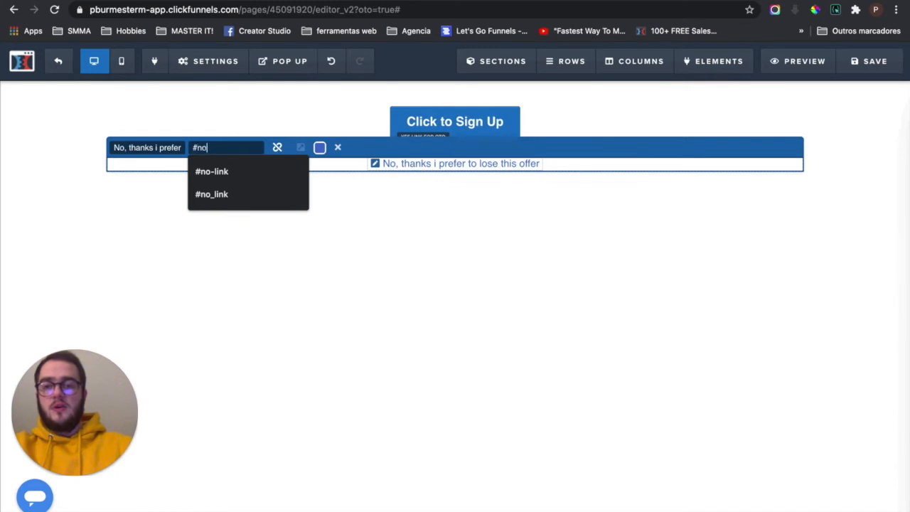
{"action": "type", "text": "-link"}
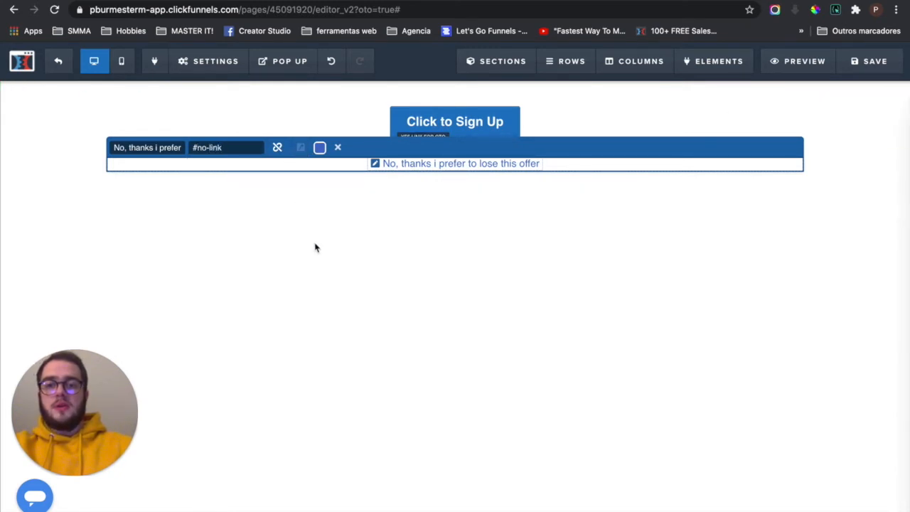
Change the link color of the "No, thanks" text to black (#000000)
{"action": "left_click", "coordinate": [320, 147]}
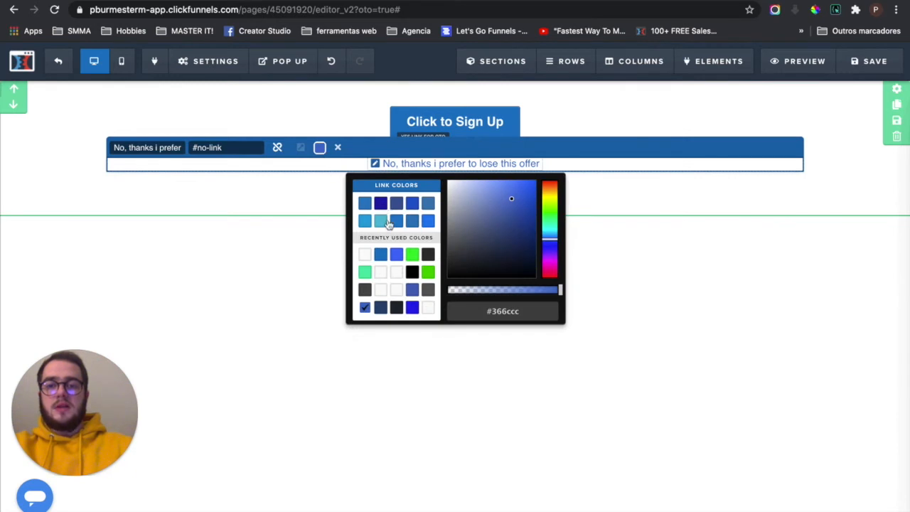
{"action": "left_click", "coordinate": [411, 272]}
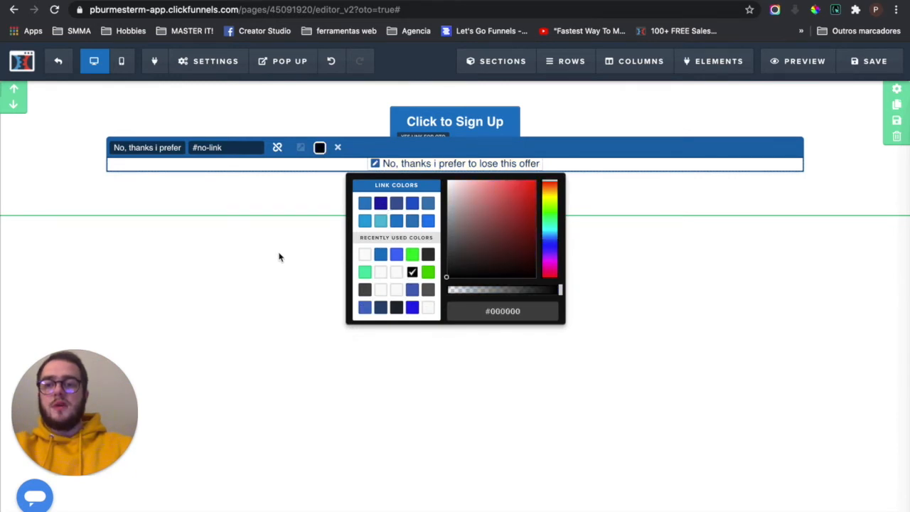
{"action": "left_click", "coordinate": [279, 257]}
{"action": "scroll", "coordinate": [226, 164], "scroll_direction": "up", "scroll_amount": 5}
{"action": "scroll", "coordinate": [227, 164], "scroll_direction": "left", "scroll_amount": 2}
{"action": "scroll", "coordinate": [446, 207], "scroll_direction": "down", "scroll_amount": 5}
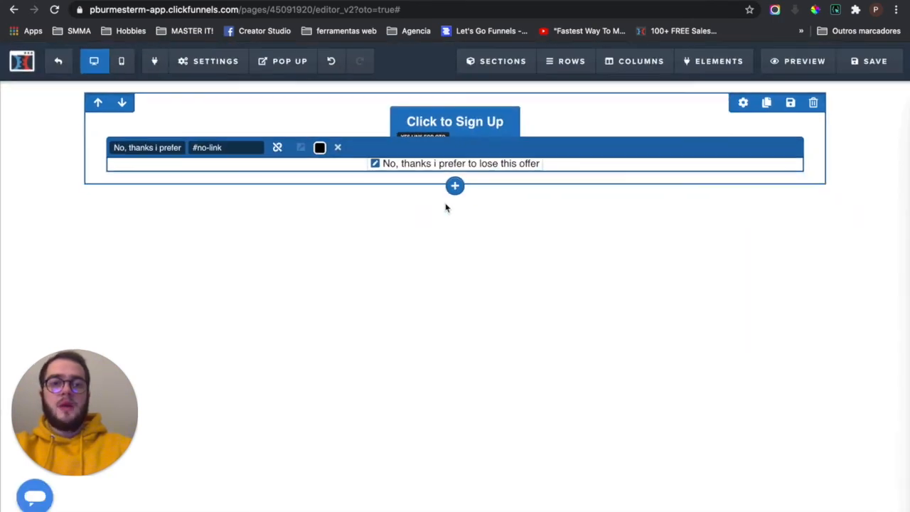
{"action": "left_click", "coordinate": [551, 238]}
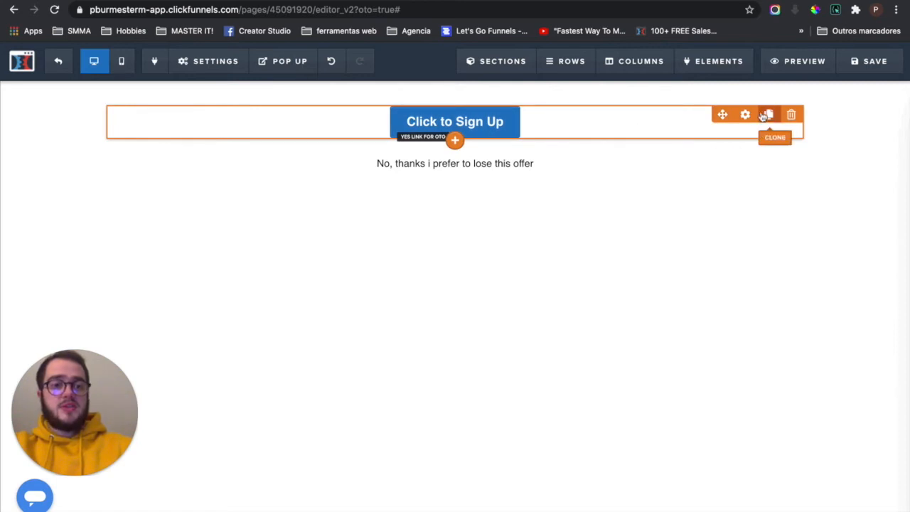
Clone the "Click to Sign Up" button and set the copy's action to No Link - Don't Buy Upsell
{"action": "left_click", "coordinate": [768, 114]}
{"action": "left_click", "coordinate": [745, 127]}
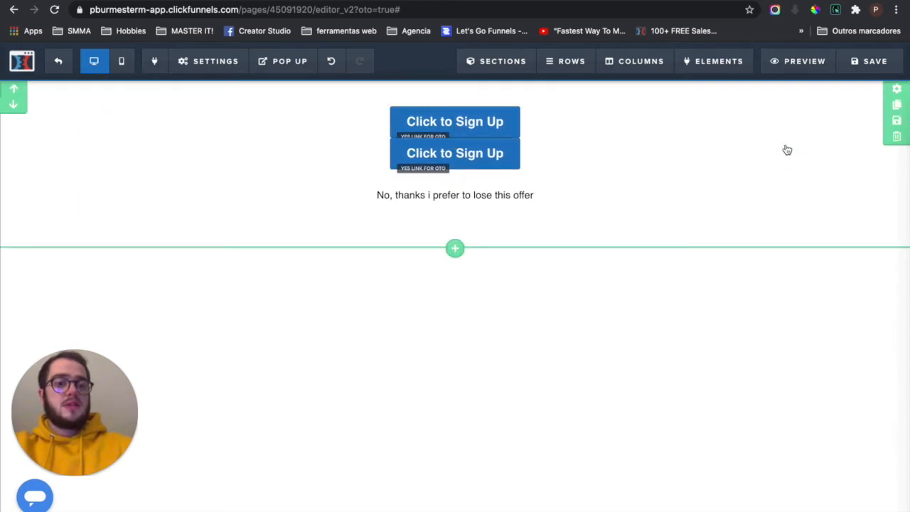
{"action": "left_click", "coordinate": [791, 206]}
{"action": "left_click", "coordinate": [741, 162]}
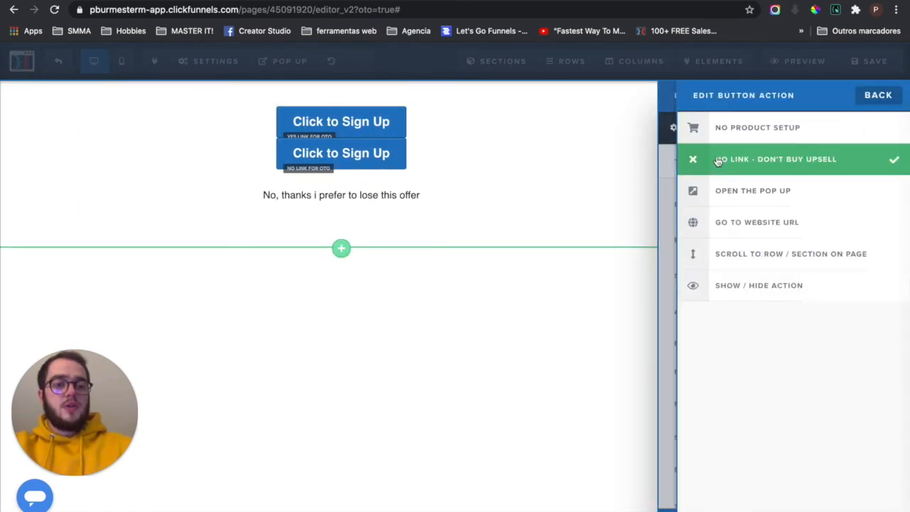
{"action": "left_click", "coordinate": [572, 153]}
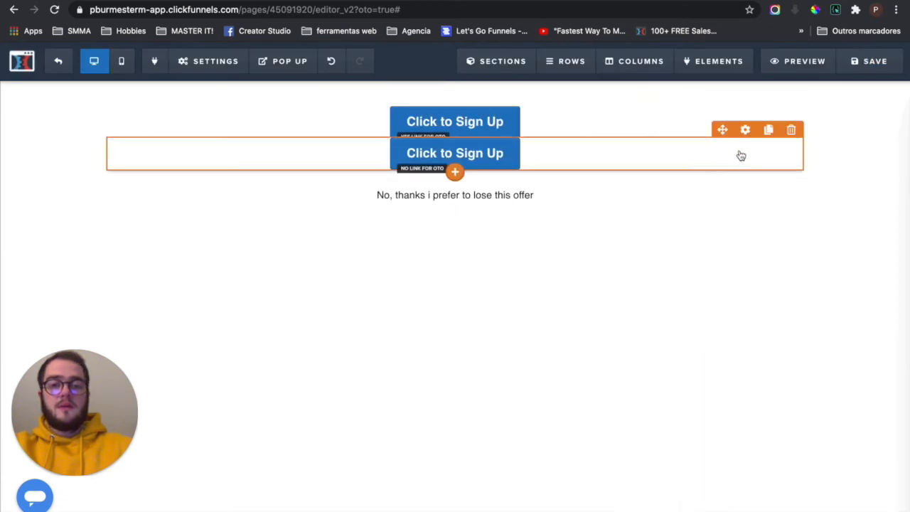
Delete the cloned button with the no-link action
{"action": "left_click", "coordinate": [790, 128]}
{"action": "left_click", "coordinate": [563, 78]}
Save the OTO page with the SEO title "ok" and return to the funnel steps
{"action": "left_click", "coordinate": [858, 67]}
{"action": "type", "text": "ok"}
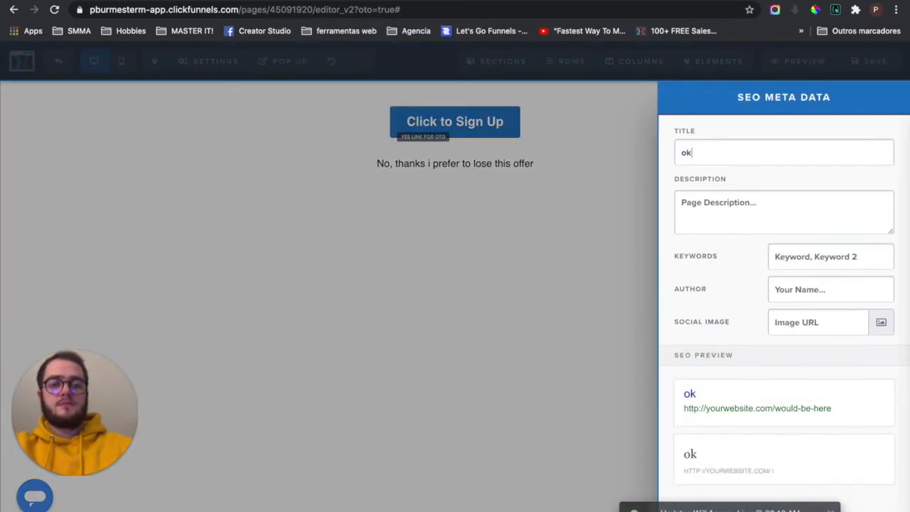
{"action": "left_click", "coordinate": [624, 182]}
{"action": "left_click", "coordinate": [876, 64]}
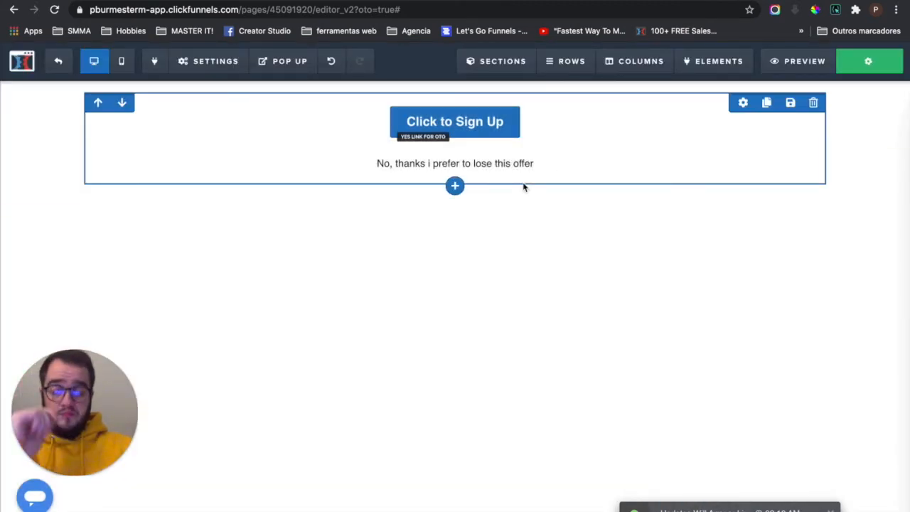
{"action": "left_click", "coordinate": [59, 63]}
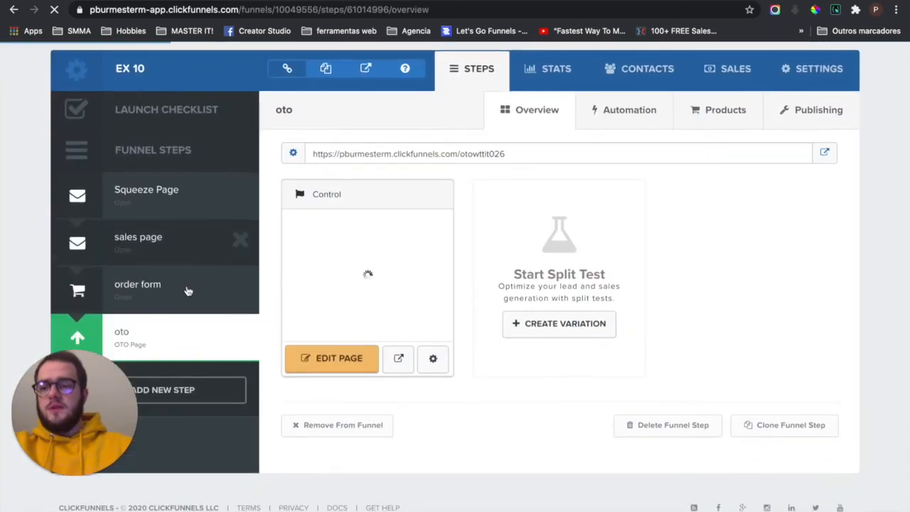
Add a new funnel step named "Confirmation Page" with the path left empty
{"action": "left_click", "coordinate": [206, 391]}
{"action": "left_click", "coordinate": [339, 193]}
{"action": "type", "text": "confirmatio"}
{"action": "left_click", "coordinate": [337, 218]}
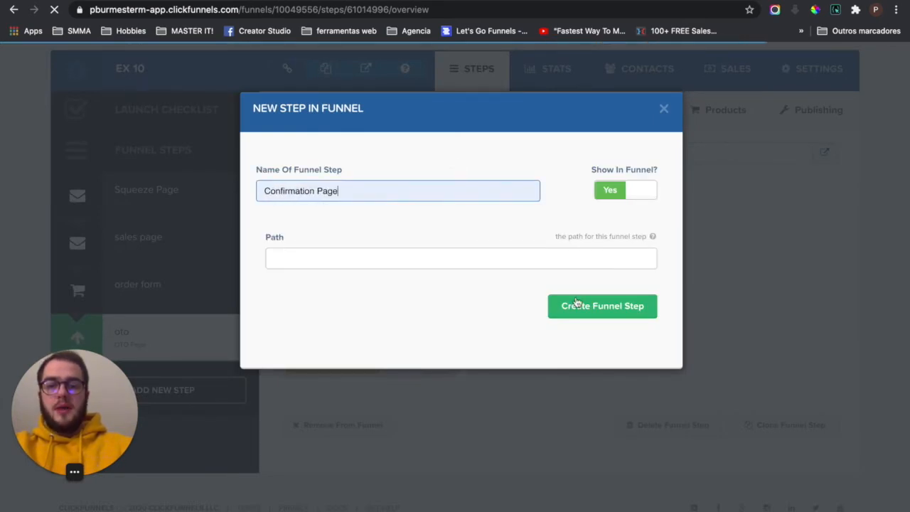
{"action": "left_click", "coordinate": [586, 308]}
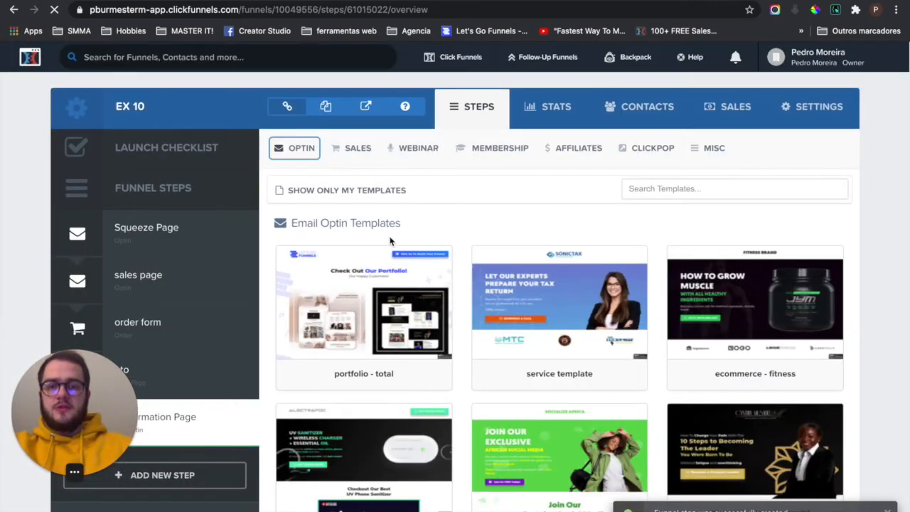
Apply the Simple Order Confirmation template to the Confirmation Page step and open the page for editing
{"action": "left_click", "coordinate": [358, 151]}
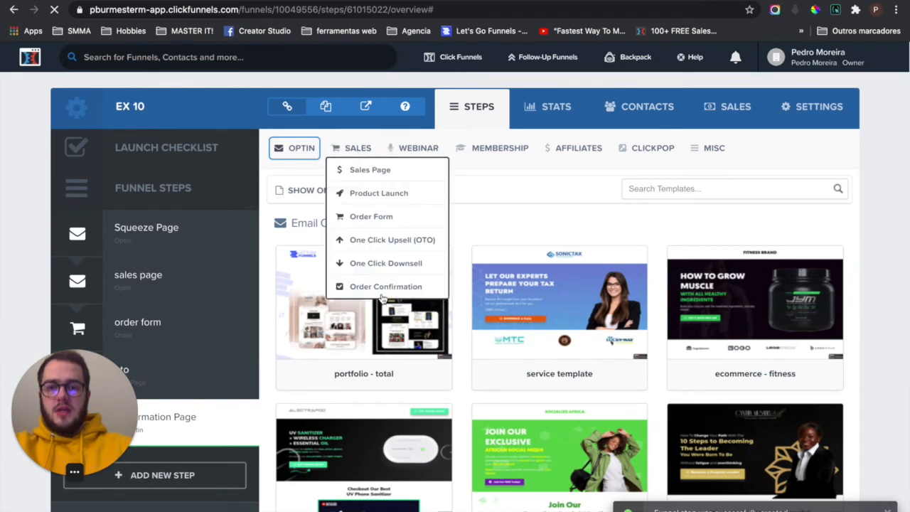
{"action": "left_click", "coordinate": [386, 287]}
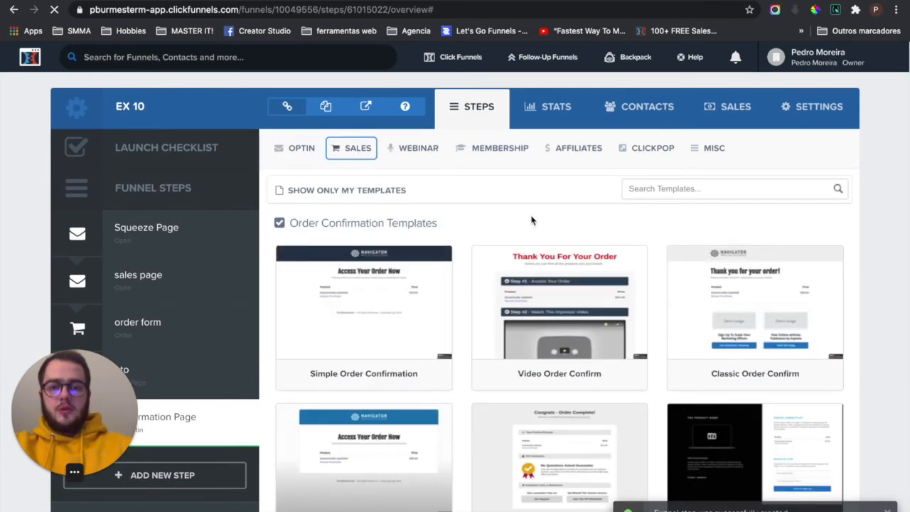
{"action": "mouse_move", "coordinate": [369, 304]}
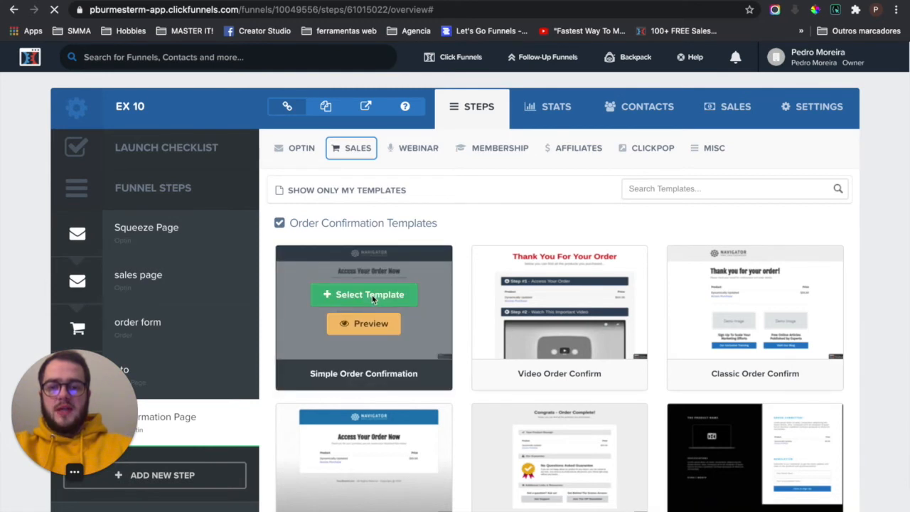
{"action": "left_click", "coordinate": [372, 297]}
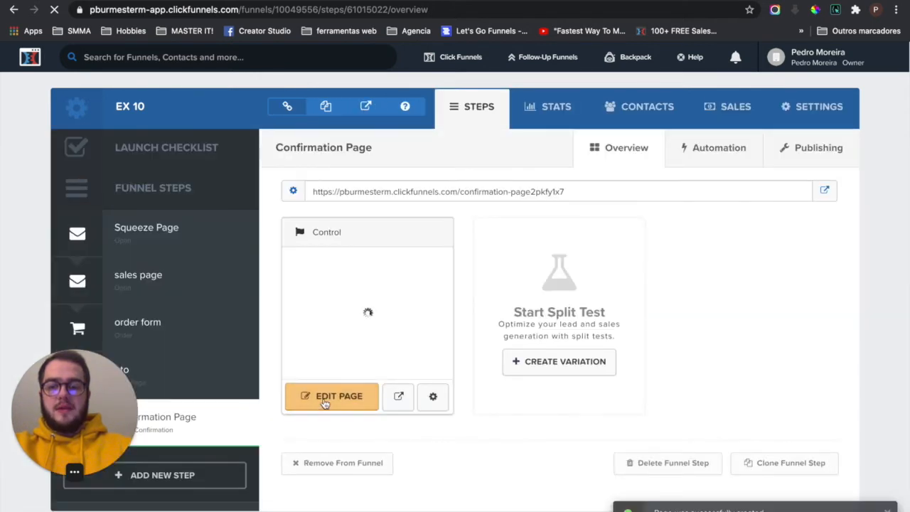
{"action": "left_click", "coordinate": [324, 403]}
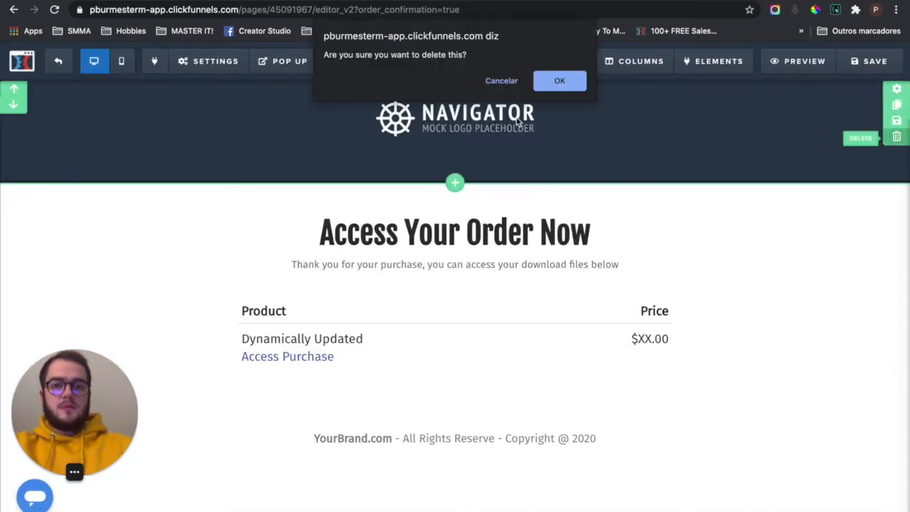
Delete the logo header, the "Access Your Order Now" section and the copyright footer section
{"action": "left_click", "coordinate": [559, 79]}
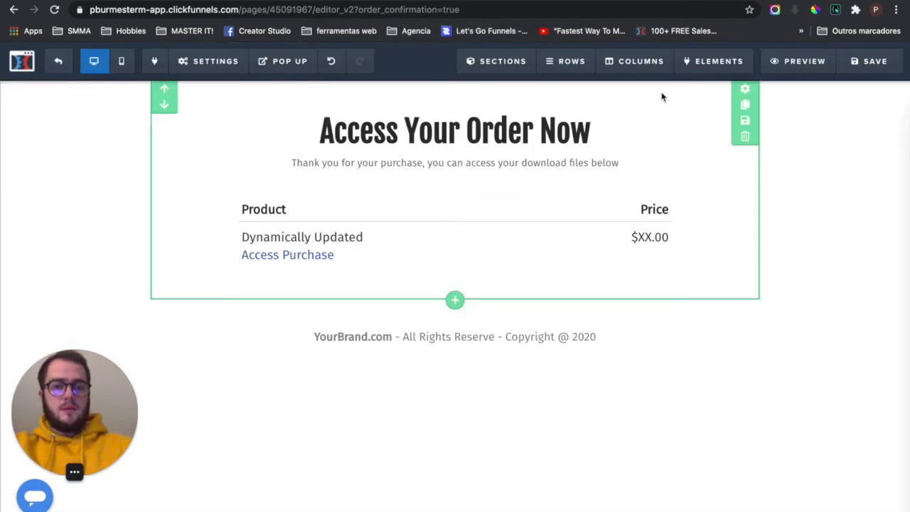
{"action": "left_click", "coordinate": [744, 136]}
{"action": "left_click", "coordinate": [565, 80]}
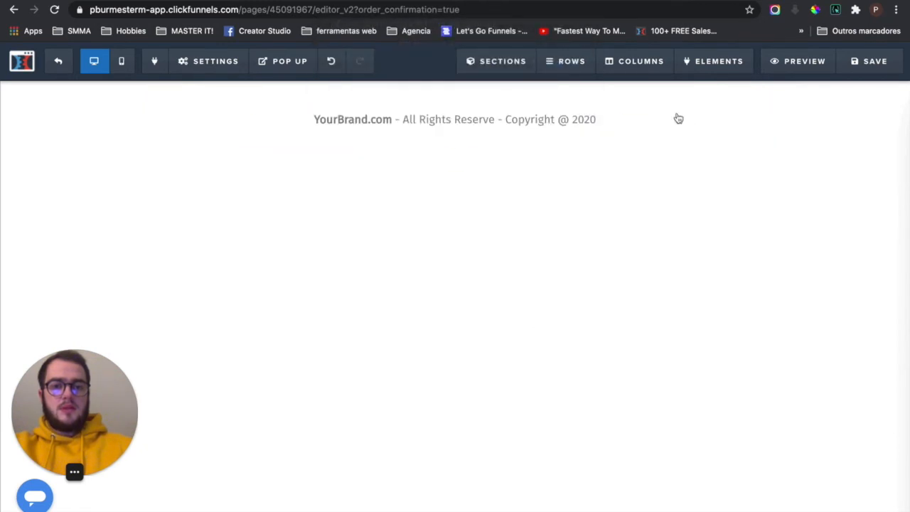
{"action": "left_click", "coordinate": [669, 137]}
{"action": "left_click", "coordinate": [559, 80]}
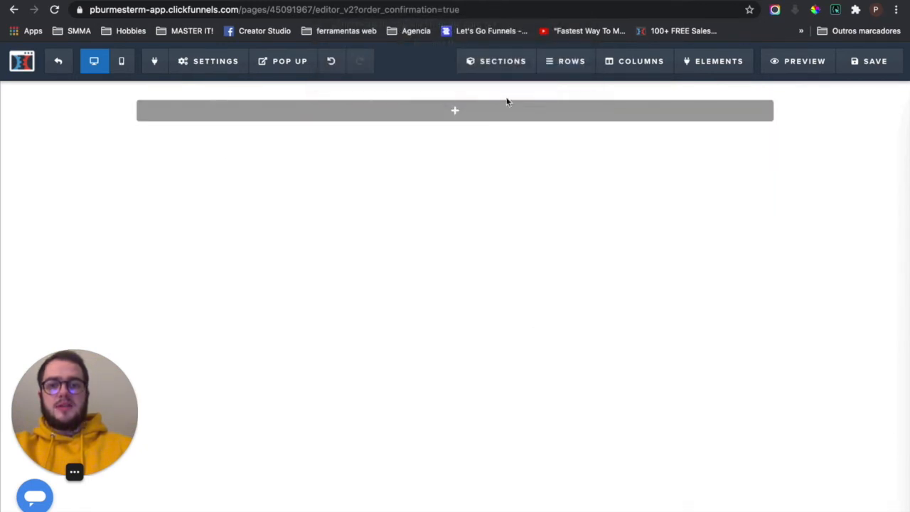
Add a one-column row to the empty section, containing a headline with an order Confirmation element below it
{"action": "left_click", "coordinate": [460, 112]}
{"action": "left_click", "coordinate": [690, 132]}
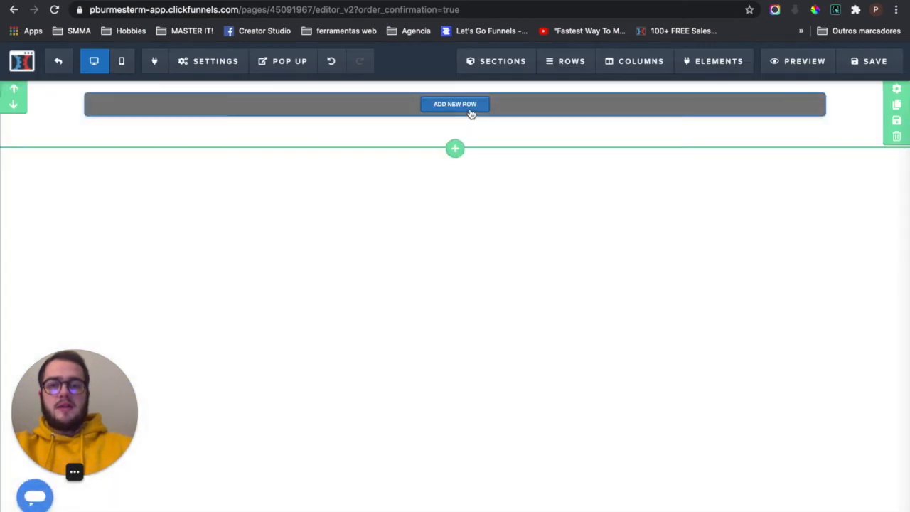
{"action": "left_click", "coordinate": [469, 108]}
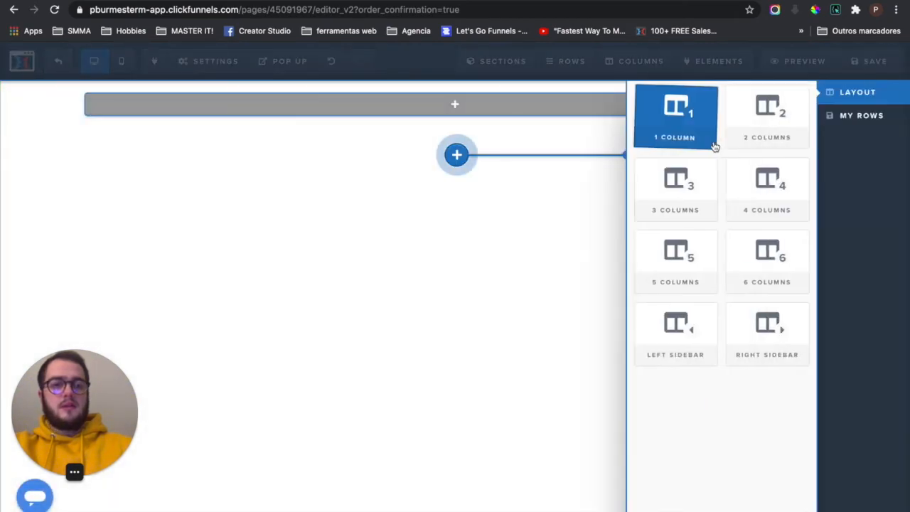
{"action": "left_click", "coordinate": [694, 112]}
{"action": "left_click", "coordinate": [488, 124]}
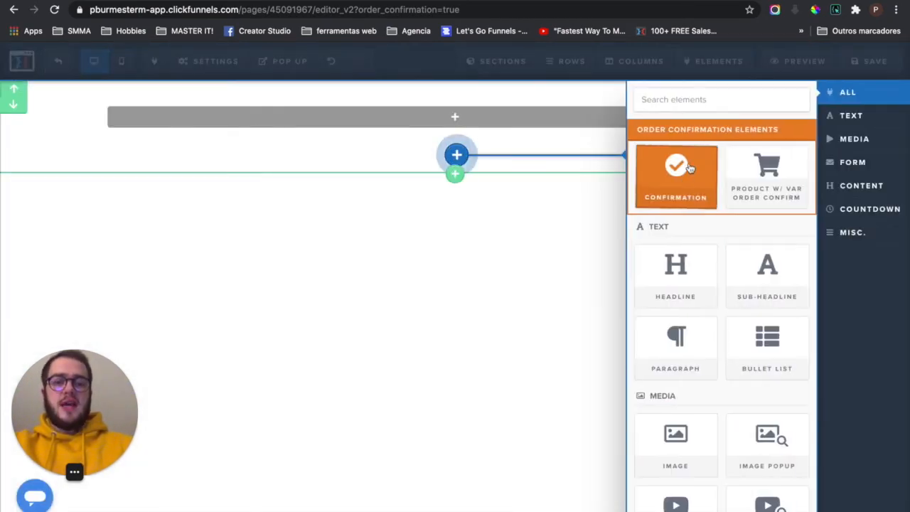
{"action": "left_click", "coordinate": [676, 272]}
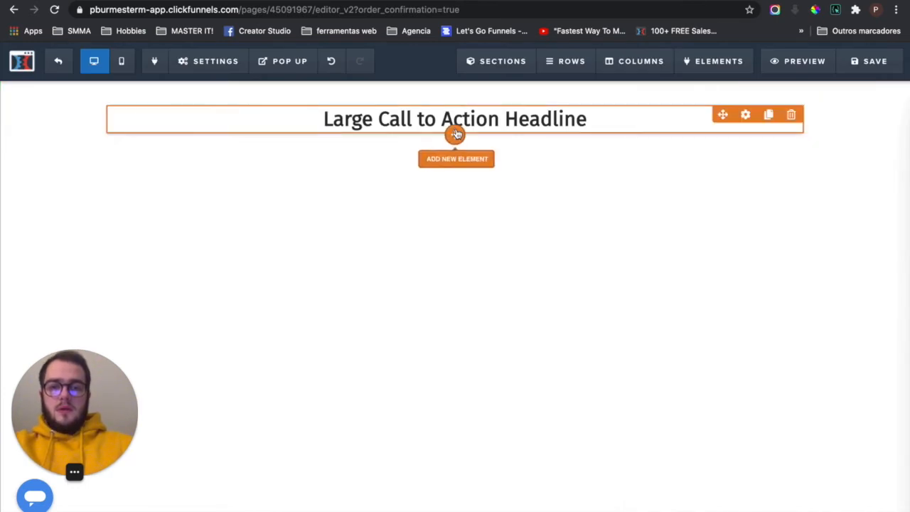
{"action": "left_click", "coordinate": [456, 157]}
{"action": "left_click", "coordinate": [674, 170]}
Try the Product w/ Var Order Confirm element below the confirmation table, then delete it
{"action": "left_click", "coordinate": [455, 209]}
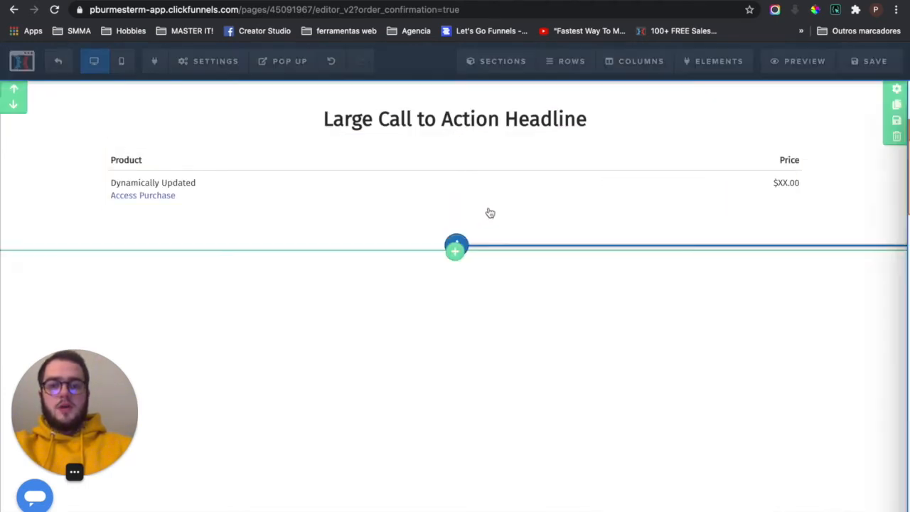
{"action": "left_click", "coordinate": [764, 170]}
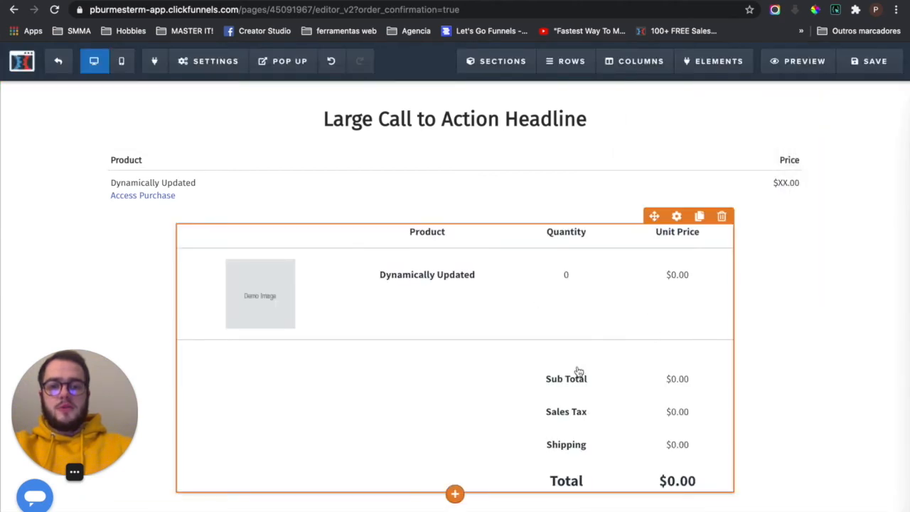
{"action": "left_click", "coordinate": [722, 218]}
{"action": "left_click", "coordinate": [566, 84]}
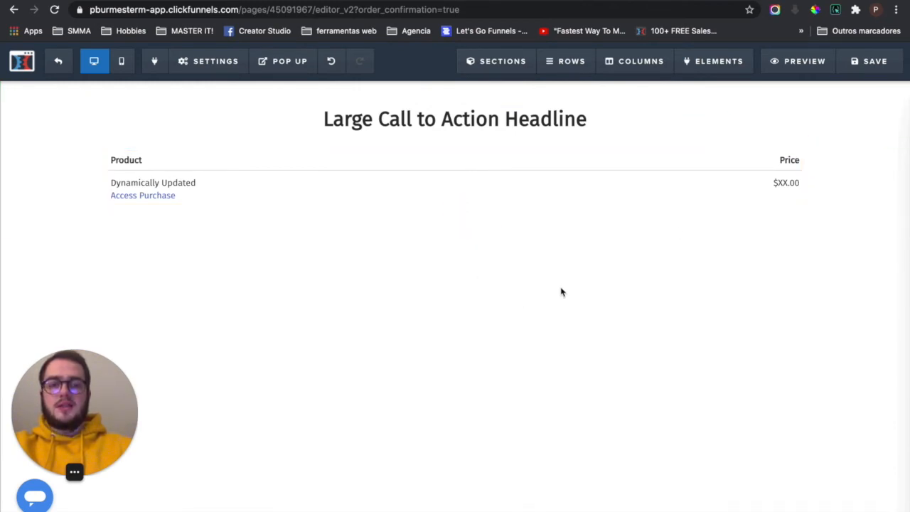
Check the confirmation page's general settings, save the page and return to the funnel steps
{"action": "left_click", "coordinate": [868, 70]}
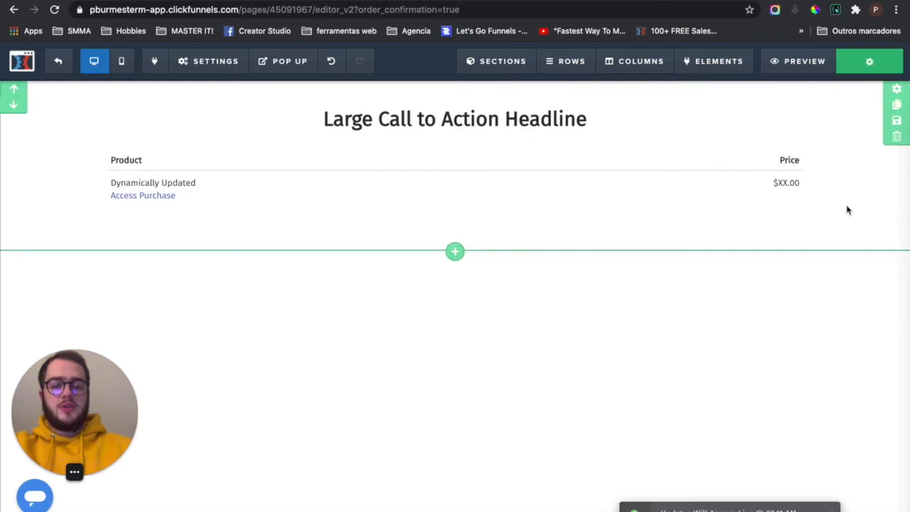
{"action": "mouse_move", "coordinate": [208, 62]}
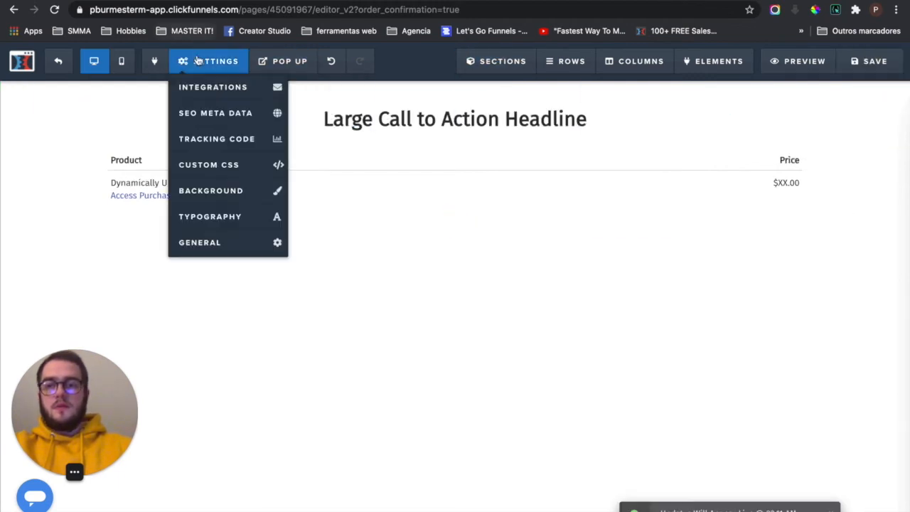
{"action": "left_click", "coordinate": [207, 242]}
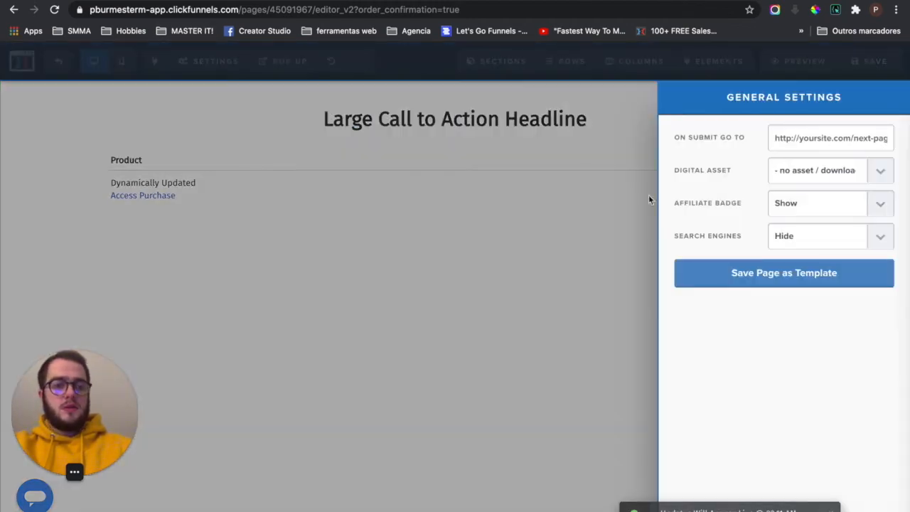
{"action": "left_click", "coordinate": [523, 228]}
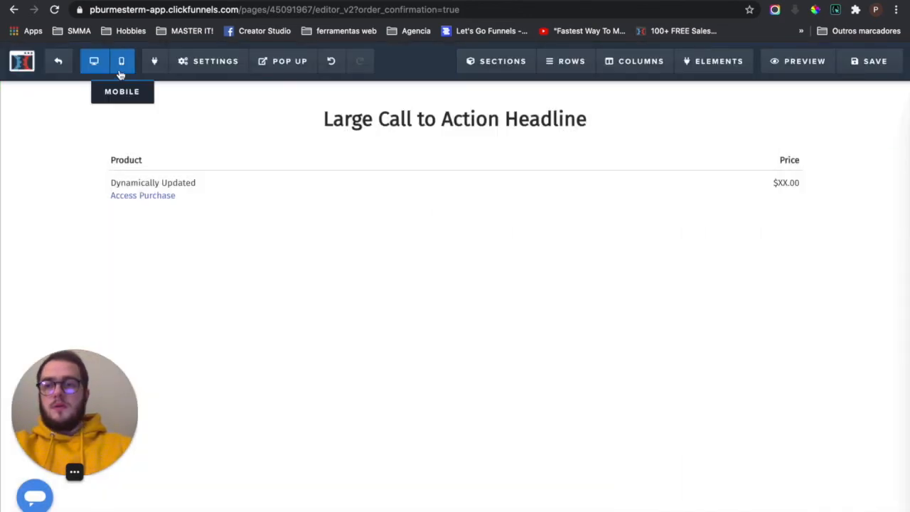
{"action": "left_click", "coordinate": [880, 62]}
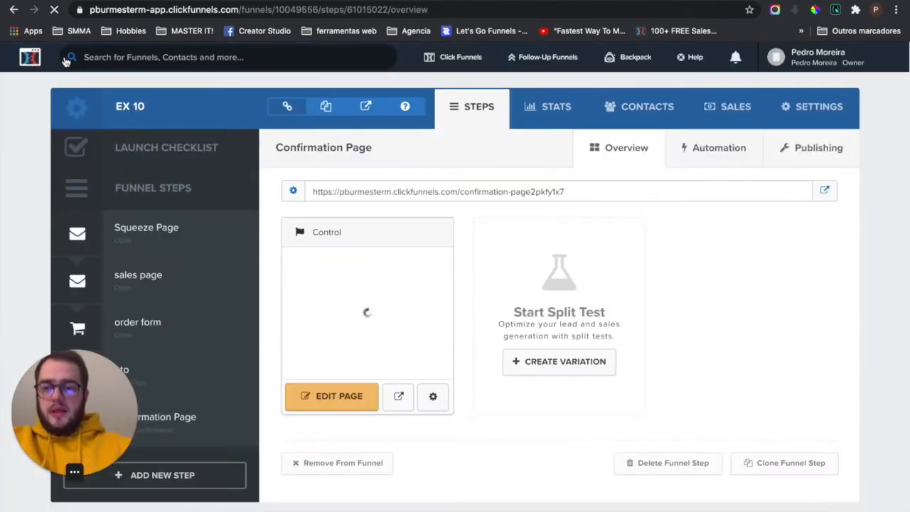
Copy the page URL of the sales page step
{"action": "scroll", "coordinate": [207, 291], "scroll_direction": "down", "scroll_amount": 1}
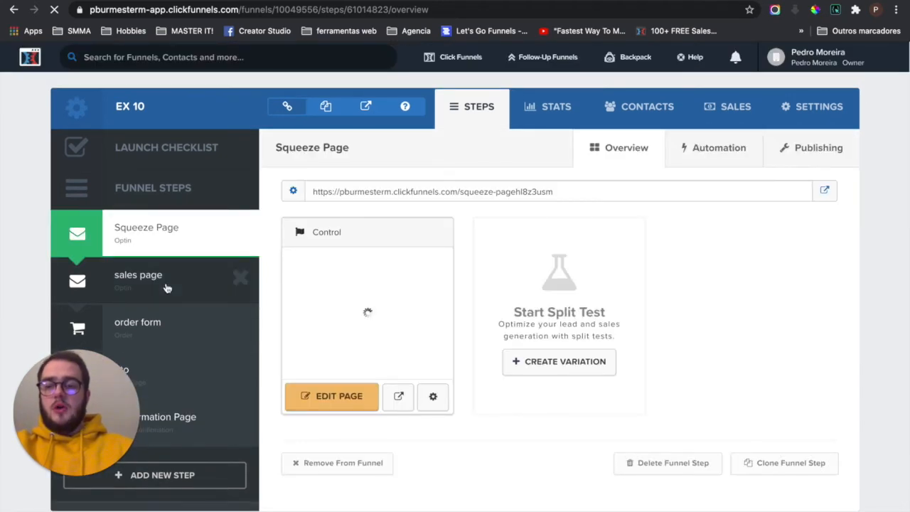
{"action": "left_click", "coordinate": [166, 288]}
{"action": "triple_click", "coordinate": [367, 192]}
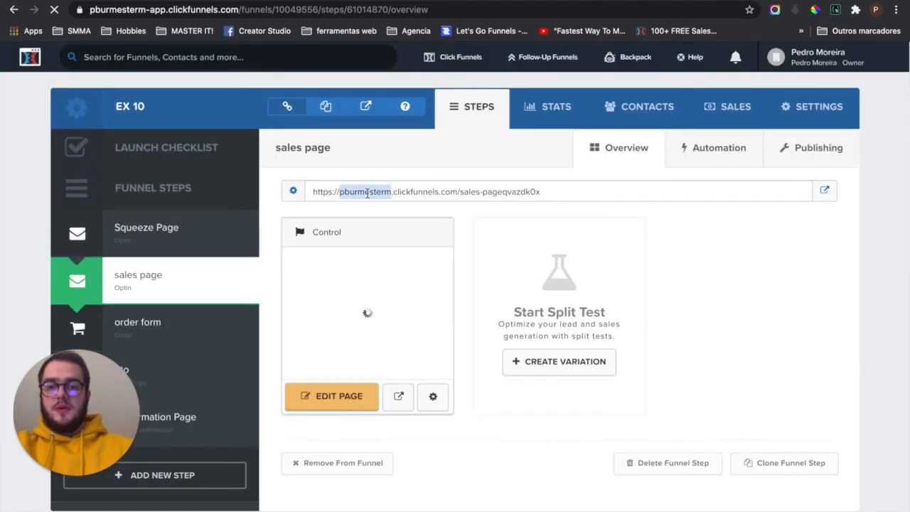
{"action": "double_click", "coordinate": [367, 192]}
{"action": "triple_click", "coordinate": [367, 192]}
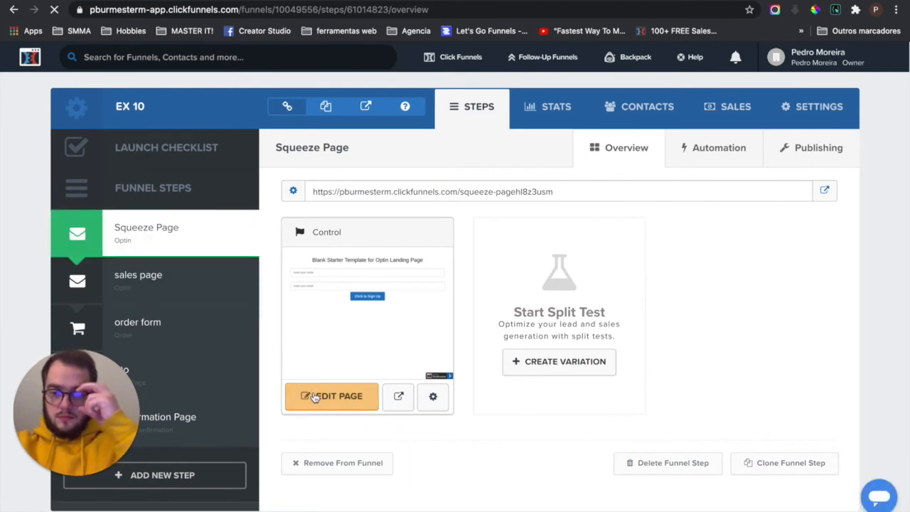
Set the Squeeze Page's On Submit Go To address to the copied sales page URL, without trailing spaces
{"action": "left_click", "coordinate": [313, 397]}
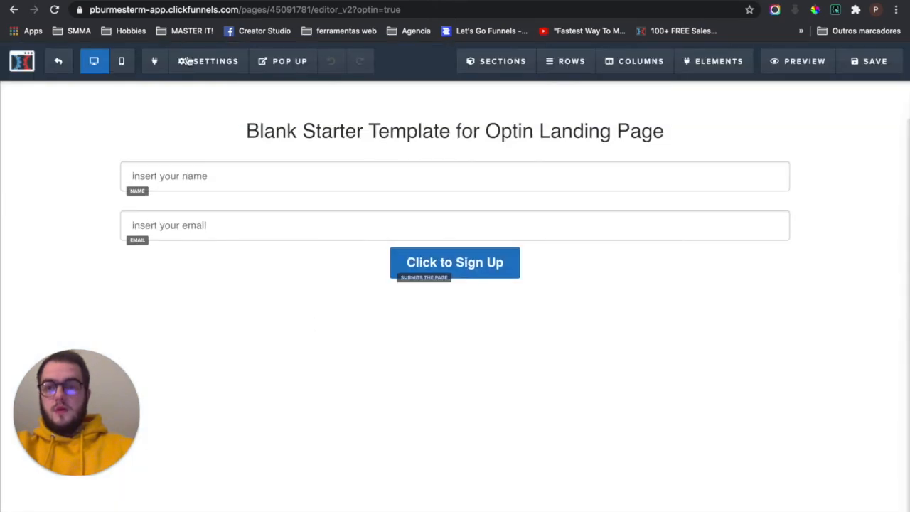
{"action": "mouse_move", "coordinate": [208, 61]}
{"action": "left_click", "coordinate": [229, 240]}
{"action": "triple_click", "coordinate": [831, 138]}
{"action": "key", "text": "ctrl+v"}
{"action": "key", "text": "super+a"}
{"action": "key", "text": "super+v"}
{"action": "scroll", "coordinate": [840, 135], "scroll_direction": "up", "scroll_amount": 5}
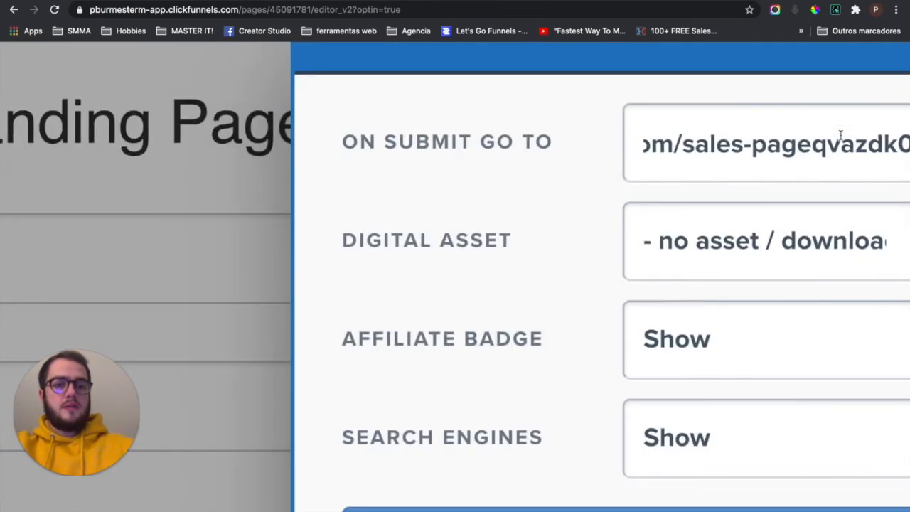
{"action": "scroll", "coordinate": [840, 136], "scroll_direction": "right", "scroll_amount": 3}
{"action": "left_click_drag", "start_coordinate": [800, 134], "coordinate": [876, 144]}
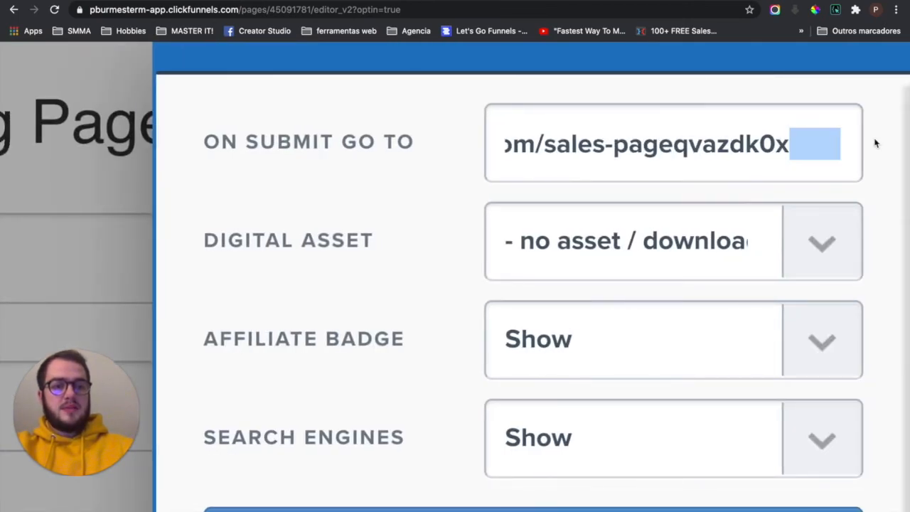
{"action": "scroll", "coordinate": [602, 187], "scroll_direction": "down", "scroll_amount": 5}
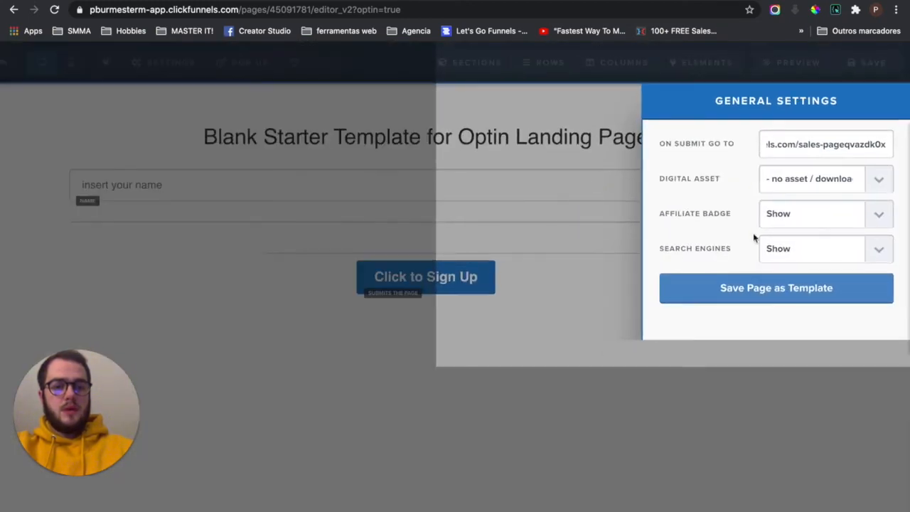
Save the Squeeze Page with its affiliate badge set to Hide and return to the funnel steps
{"action": "left_click", "coordinate": [819, 211]}
{"action": "left_click", "coordinate": [819, 207]}
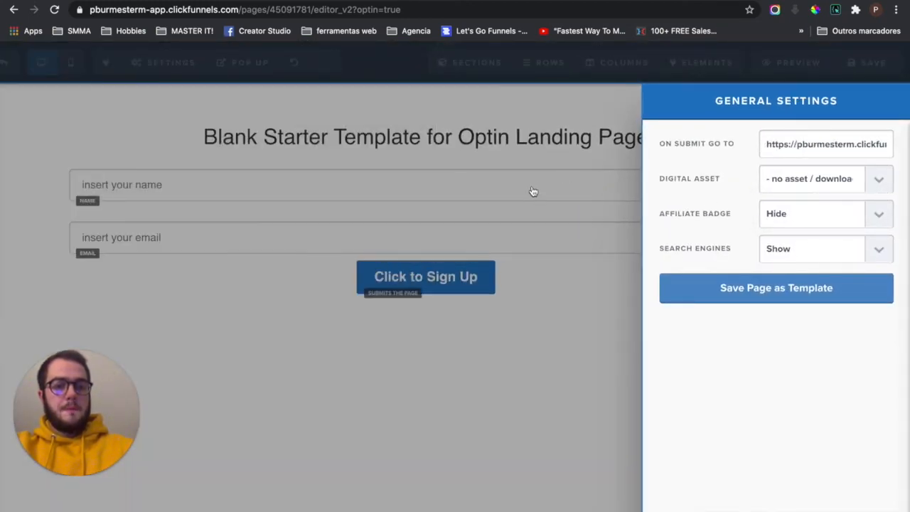
{"action": "left_click", "coordinate": [534, 191]}
{"action": "left_click", "coordinate": [863, 62]}
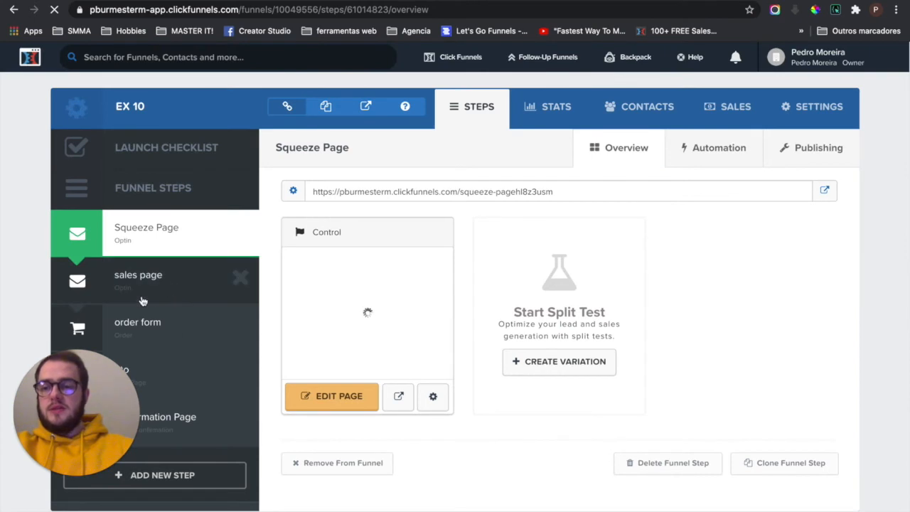
Copy the page URL of the order form step and open the sales page for editing
{"action": "left_click", "coordinate": [143, 341]}
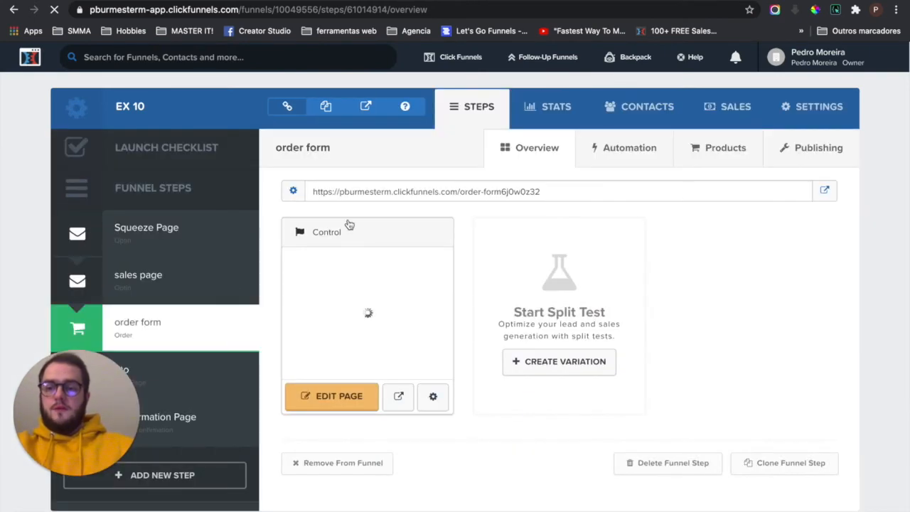
{"action": "triple_click", "coordinate": [388, 192]}
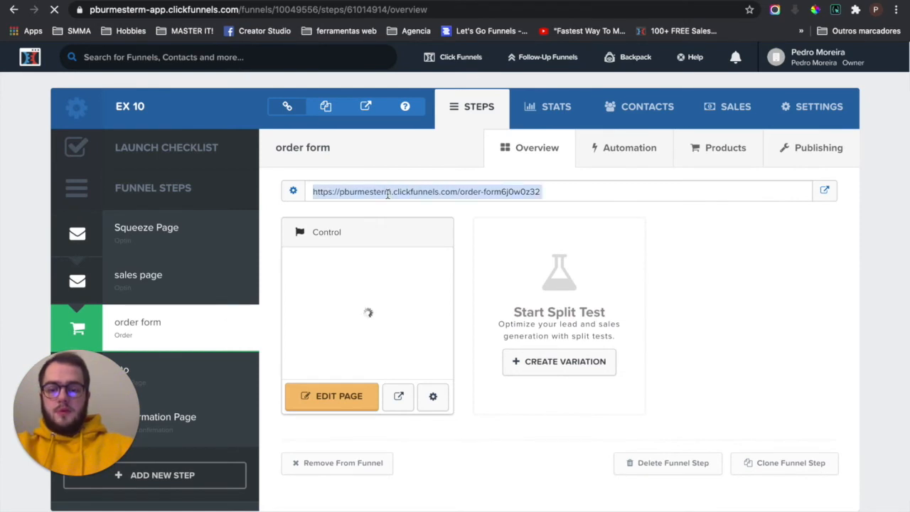
{"action": "left_click", "coordinate": [127, 300]}
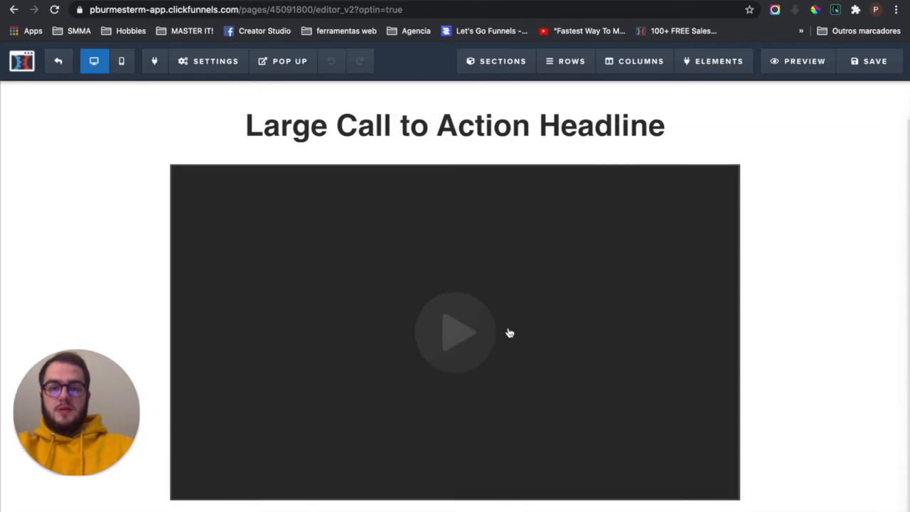
Set the "Click to Sign Up" button's action to Go to Website URL with the copied order form URL, without trailing spaces
{"action": "scroll", "coordinate": [509, 333], "scroll_direction": "down", "scroll_amount": 1}
{"action": "left_click", "coordinate": [514, 480]}
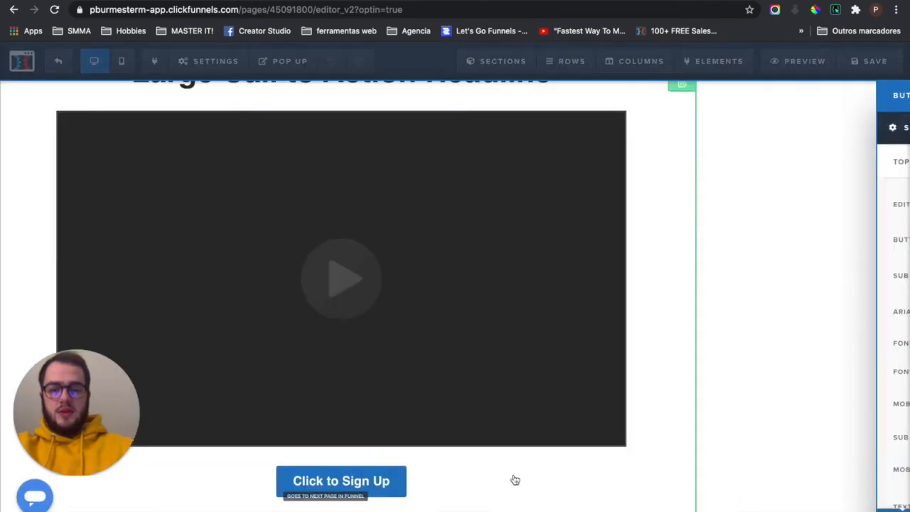
{"action": "left_click", "coordinate": [832, 204]}
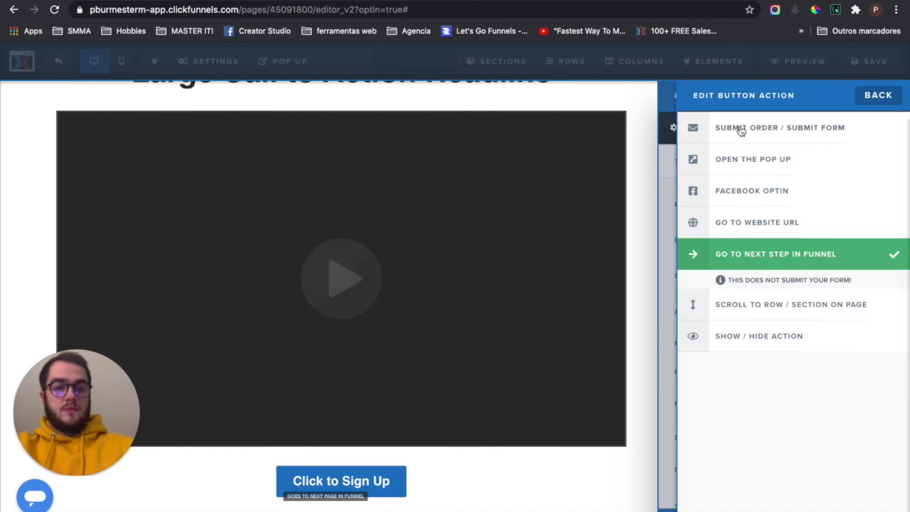
{"action": "left_click", "coordinate": [762, 200]}
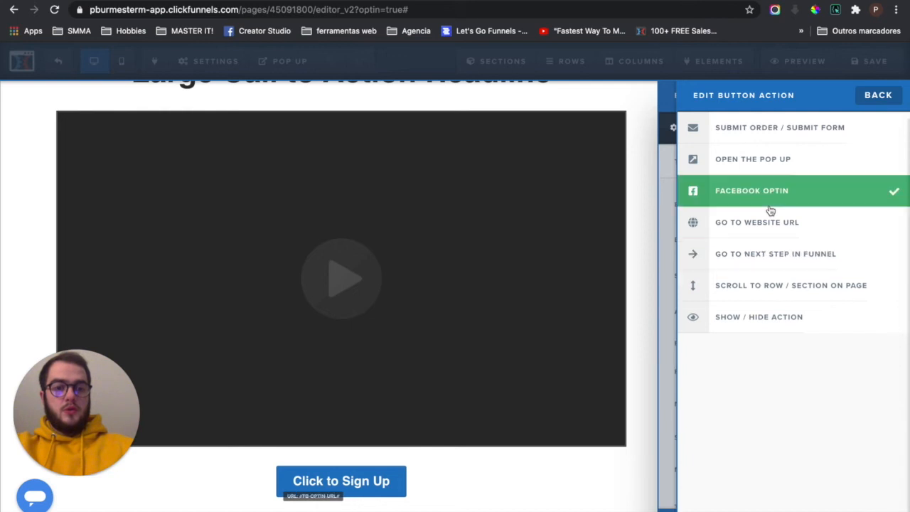
{"action": "left_click", "coordinate": [748, 227]}
{"action": "key", "text": "super+v"}
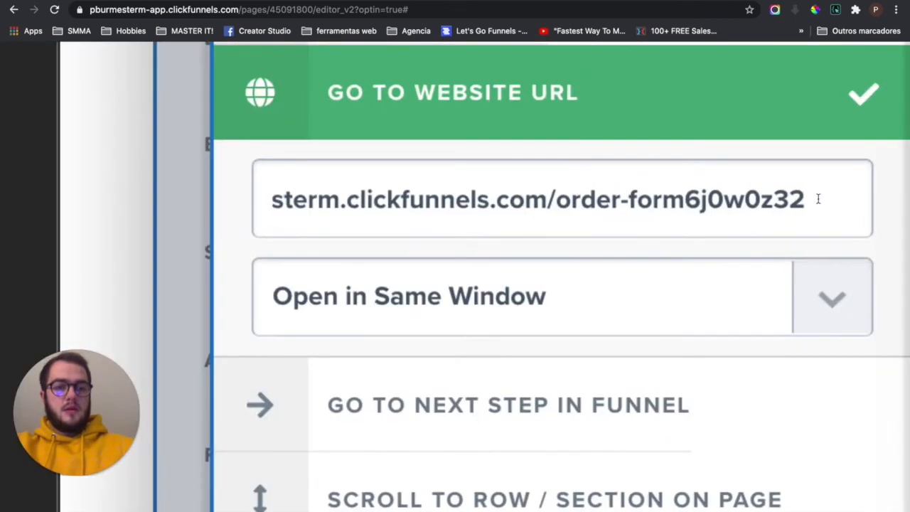
{"action": "double_click", "coordinate": [861, 198]}
{"action": "key", "text": "BackSpace"}
{"action": "scroll", "coordinate": [475, 300], "scroll_direction": "down", "scroll_amount": 5}
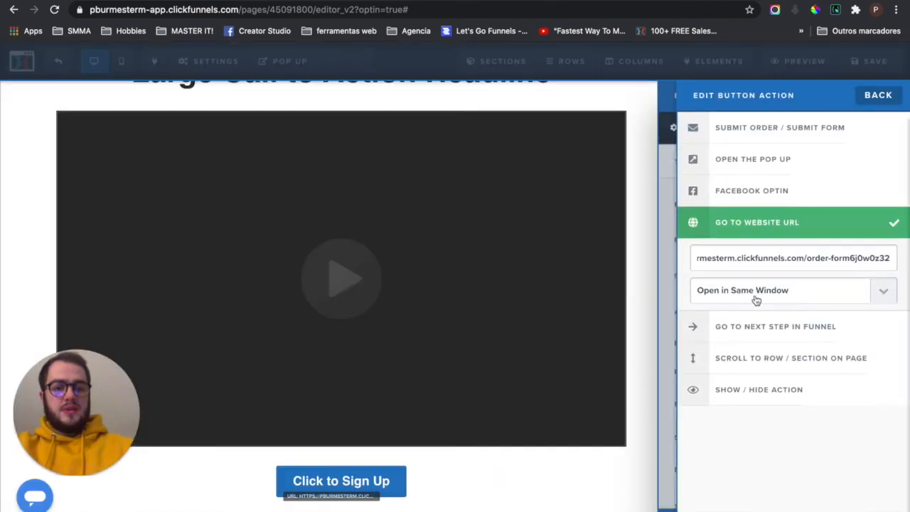
{"action": "left_click", "coordinate": [559, 278]}
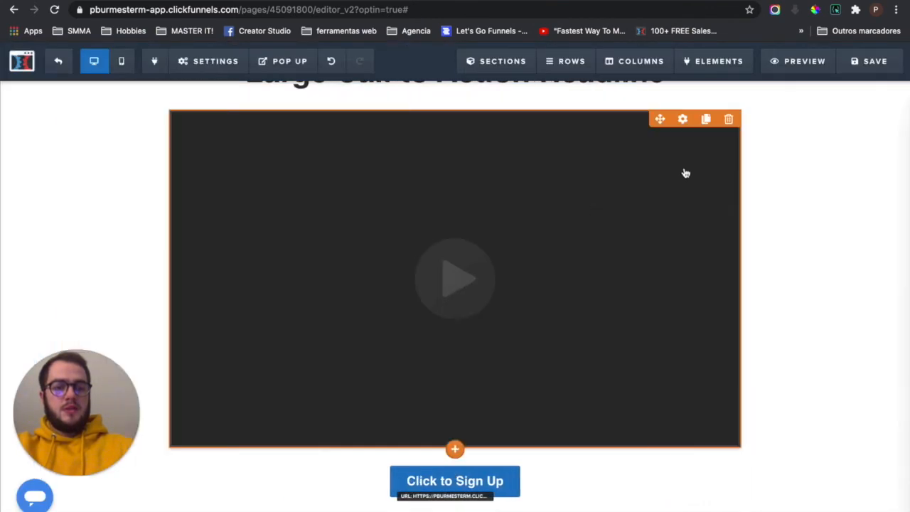
Save the sales page with its affiliate badge set to Hide and return to the funnel steps
{"action": "mouse_move", "coordinate": [284, 53]}
{"action": "mouse_move", "coordinate": [209, 60]}
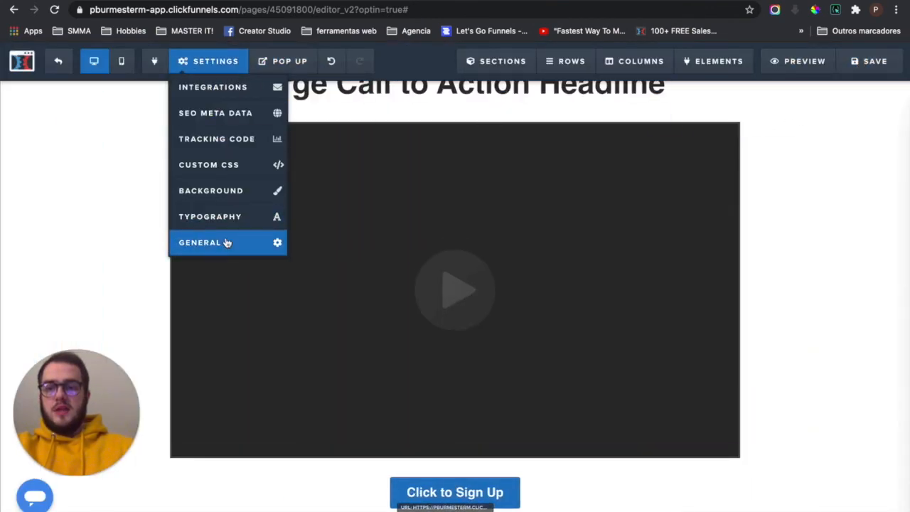
{"action": "left_click", "coordinate": [254, 241]}
{"action": "left_click", "coordinate": [796, 203]}
{"action": "left_click", "coordinate": [793, 192]}
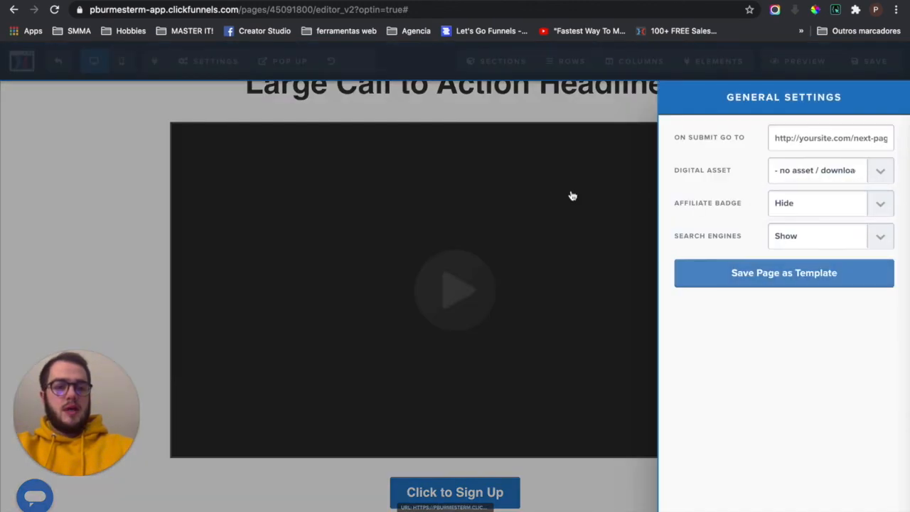
{"action": "left_click", "coordinate": [571, 195]}
{"action": "left_click", "coordinate": [856, 63]}
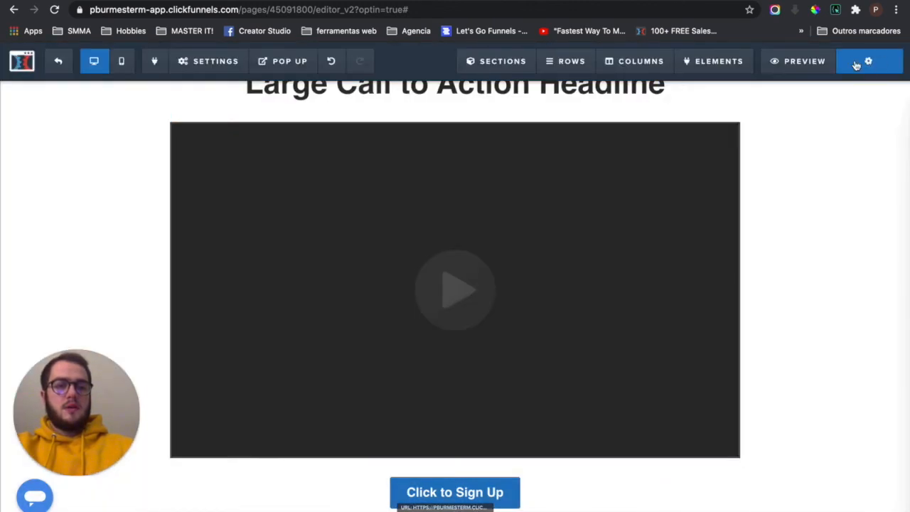
{"action": "left_click", "coordinate": [59, 64]}
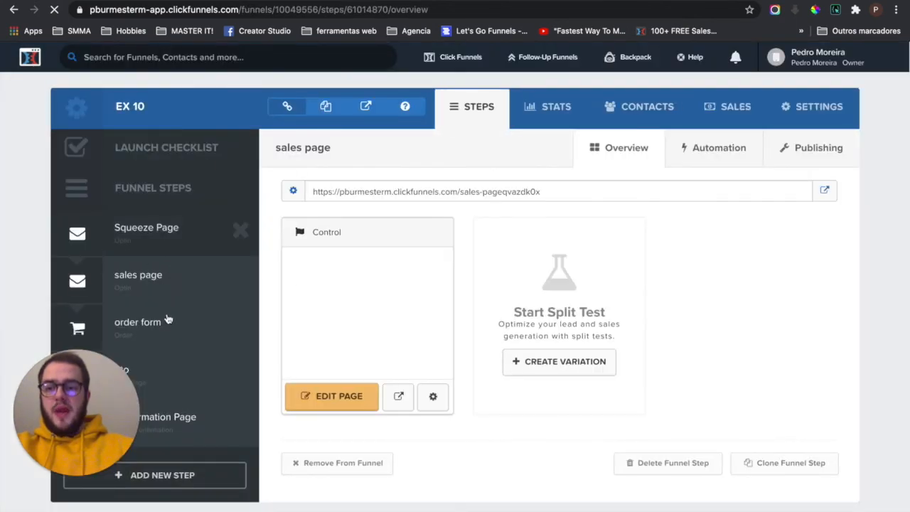
{"action": "scroll", "coordinate": [189, 334], "scroll_direction": "down", "scroll_amount": 1}
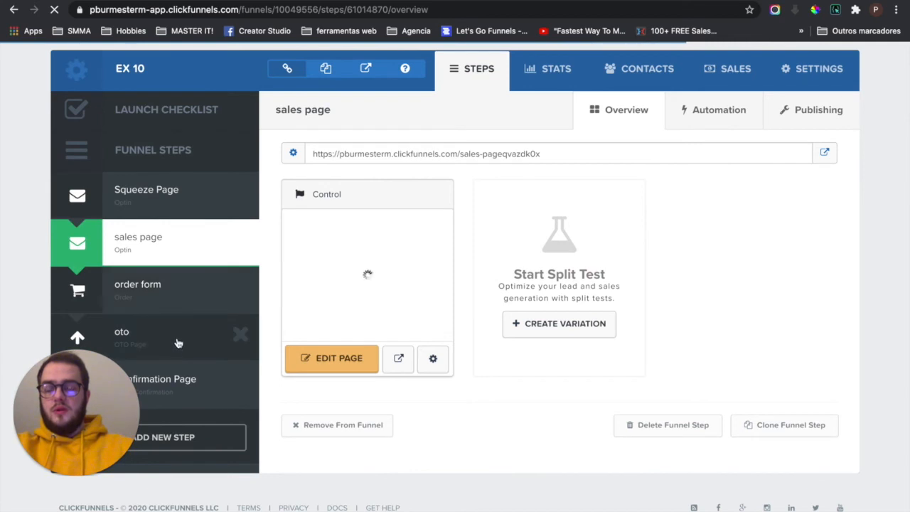
Copy the page URL of the oto step and open the order form page for editing
{"action": "left_click", "coordinate": [178, 343]}
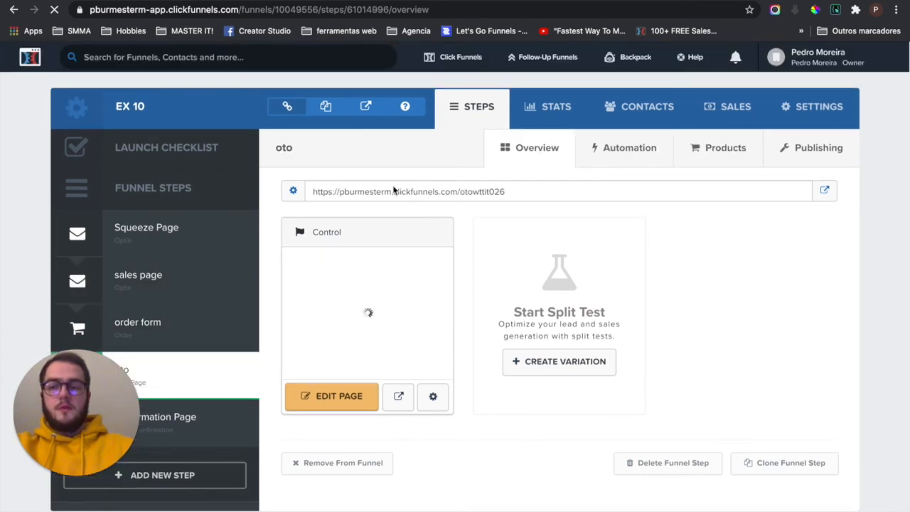
{"action": "left_click", "coordinate": [393, 189]}
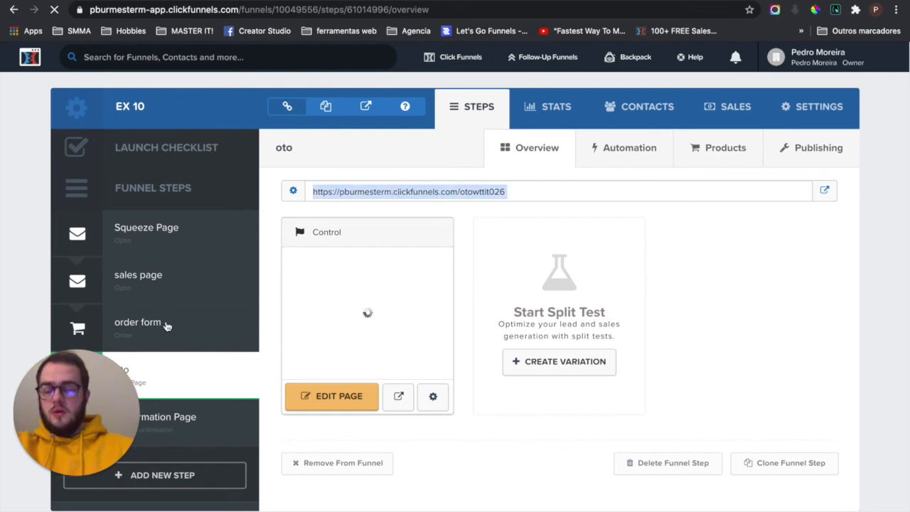
{"action": "left_click", "coordinate": [165, 325]}
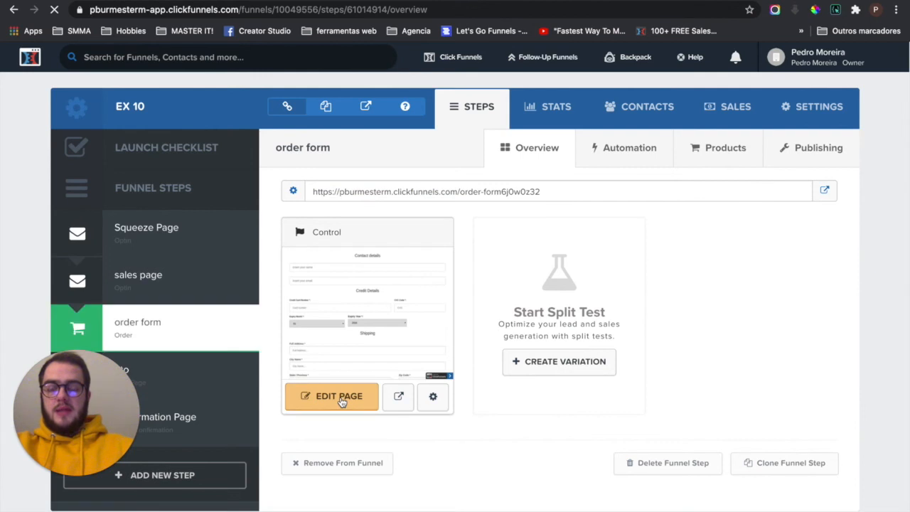
{"action": "left_click", "coordinate": [339, 396]}
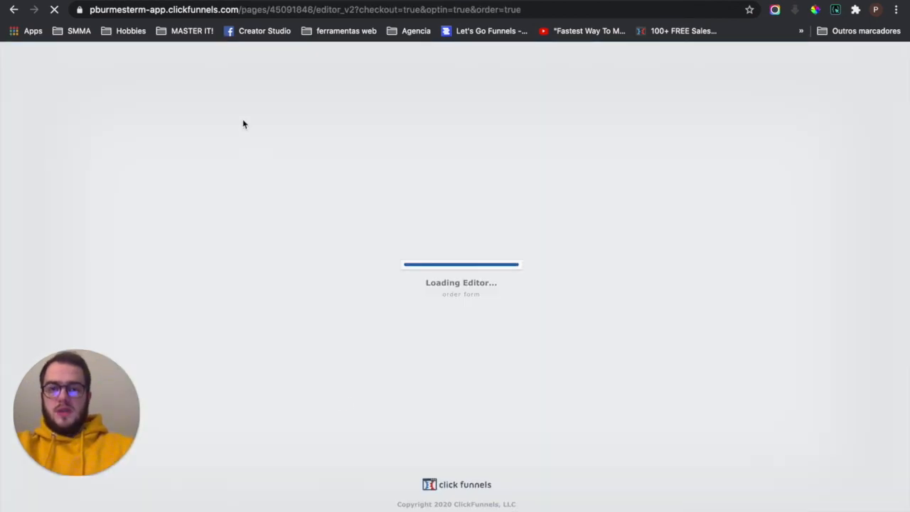
Set the order form's On Submit Go To destination to the copied oto page URL, without trailing spaces
{"action": "mouse_move", "coordinate": [179, 74]}
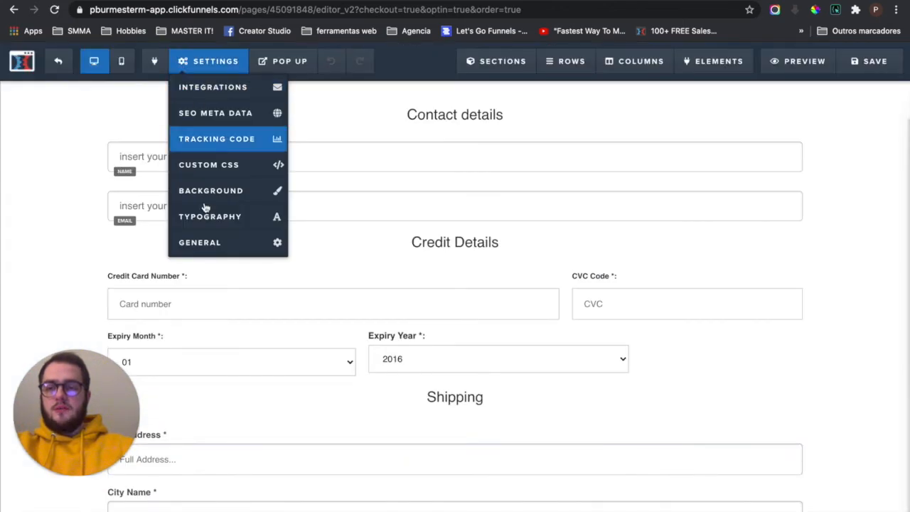
{"action": "left_click", "coordinate": [206, 240]}
{"action": "left_click", "coordinate": [806, 132]}
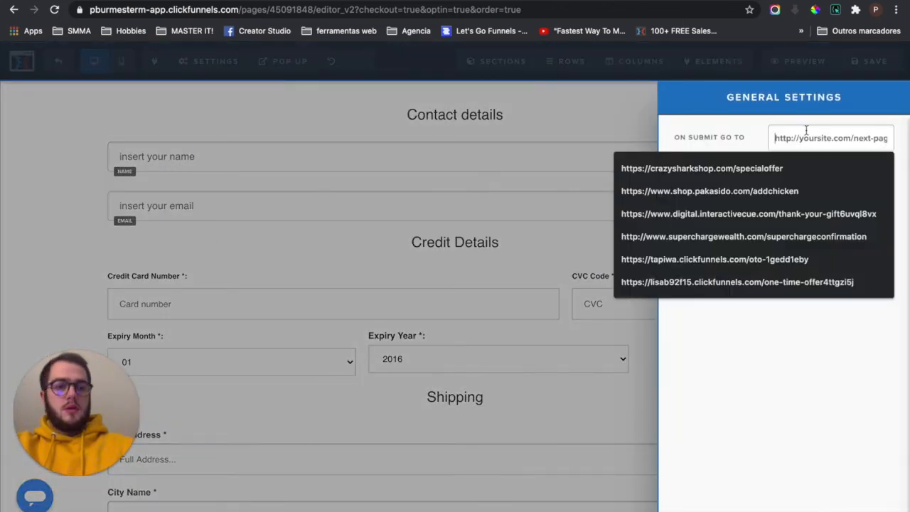
{"action": "key", "text": "super+v"}
{"action": "left_click_drag", "start_coordinate": [874, 138], "coordinate": [891, 139]}
{"action": "key", "text": "BackSpace"}
Set the order form's affiliate badge to Hide, save the page and return to the funnel steps
{"action": "left_click", "coordinate": [807, 202]}
{"action": "left_click", "coordinate": [786, 191]}
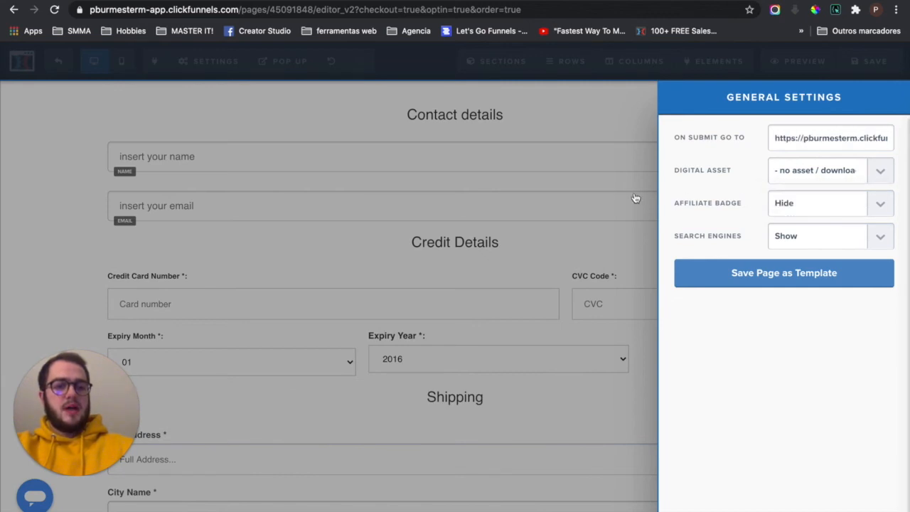
{"action": "left_click", "coordinate": [622, 198]}
{"action": "left_click", "coordinate": [863, 74]}
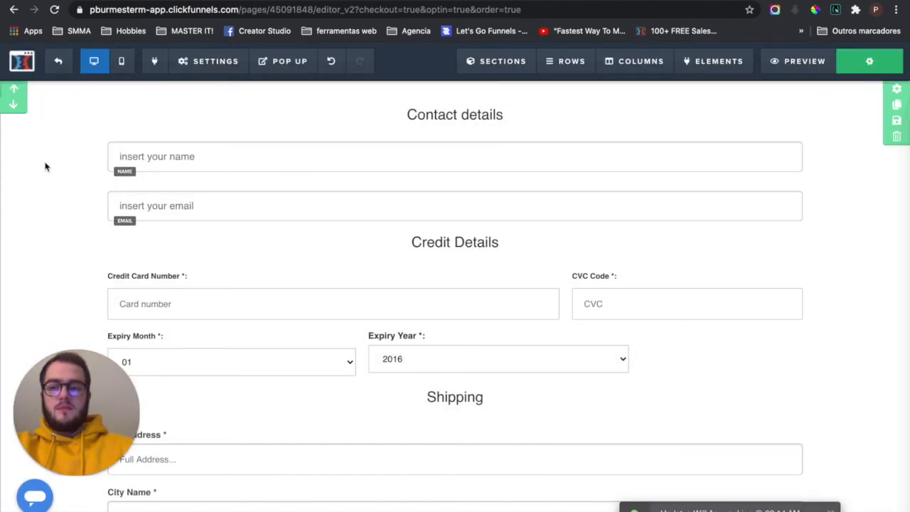
{"action": "left_click", "coordinate": [74, 77]}
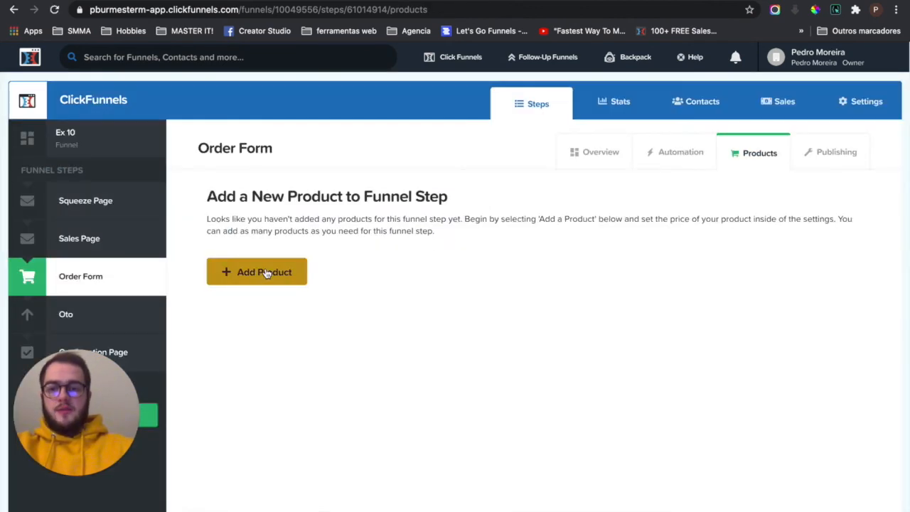
Add a product to the order form with the Stripe integration as a One-Time sale and continue to its details
{"action": "left_click", "coordinate": [265, 273]}
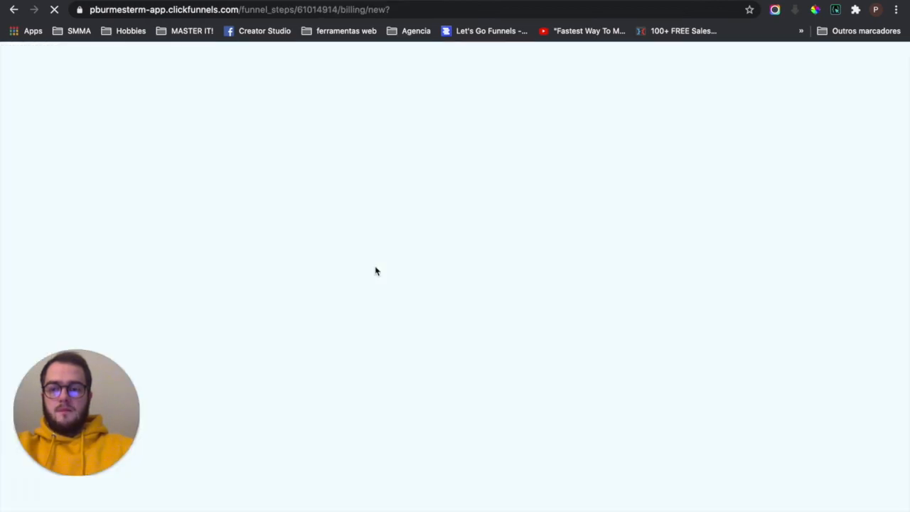
{"action": "left_click", "coordinate": [240, 287]}
{"action": "scroll", "coordinate": [388, 288], "scroll_direction": "down", "scroll_amount": 1}
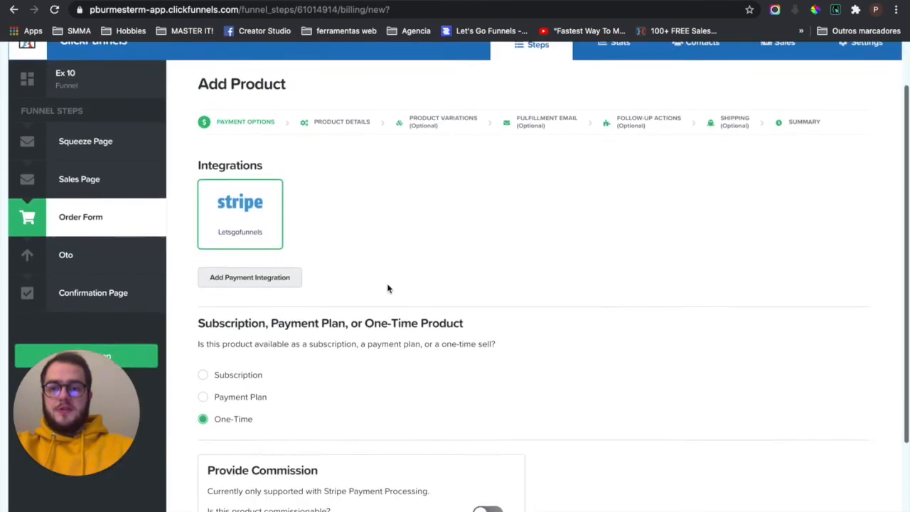
{"action": "scroll", "coordinate": [388, 287], "scroll_direction": "down", "scroll_amount": 2}
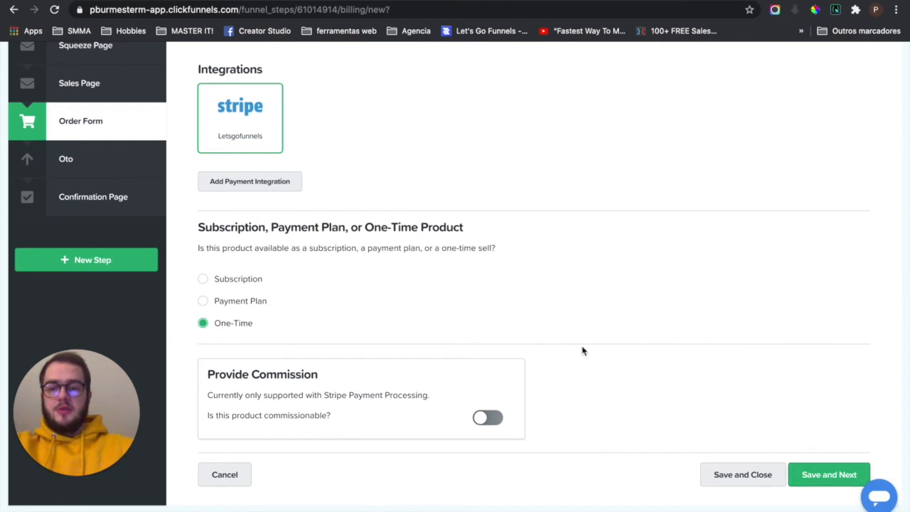
{"action": "left_click", "coordinate": [829, 475]}
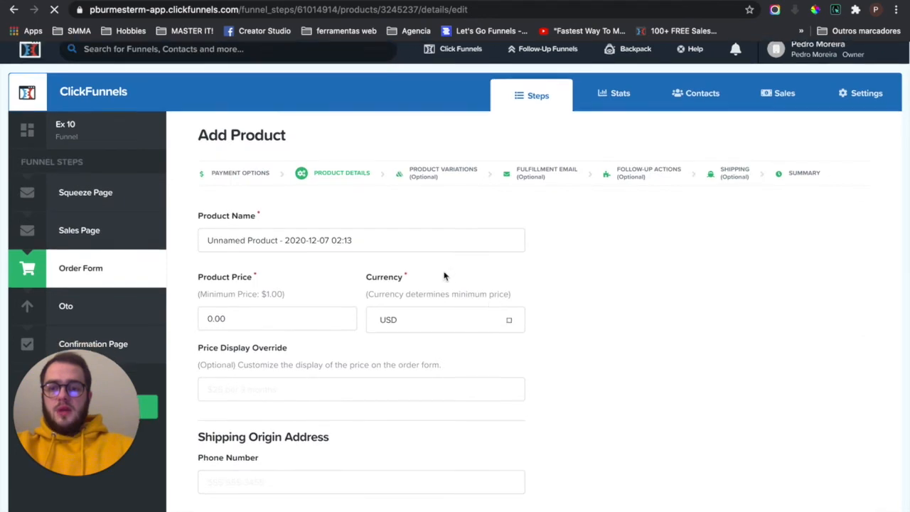
Name the product "name of the product" and set its price to 997 USD, leaving the price display override empty
{"action": "triple_click", "coordinate": [334, 215]}
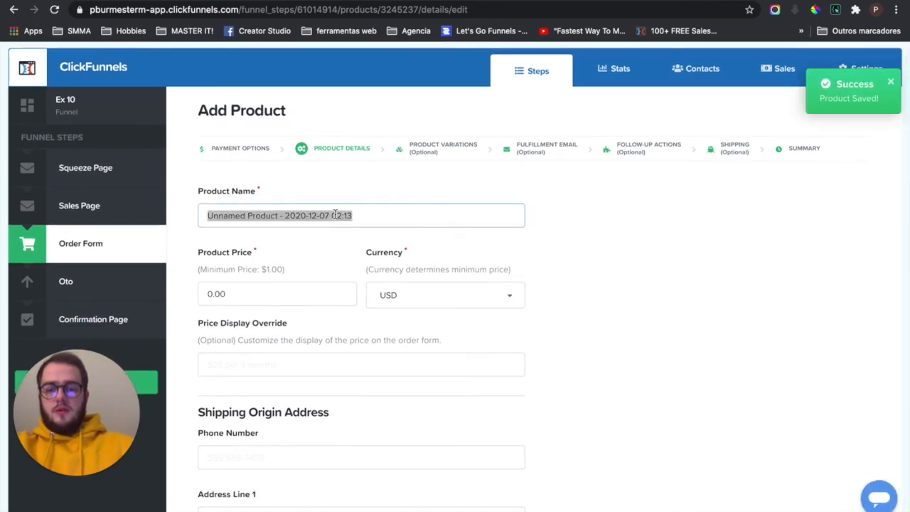
{"action": "type", "text": "name of the product"}
{"action": "left_click", "coordinate": [294, 288]}
{"action": "type", "text": "997"}
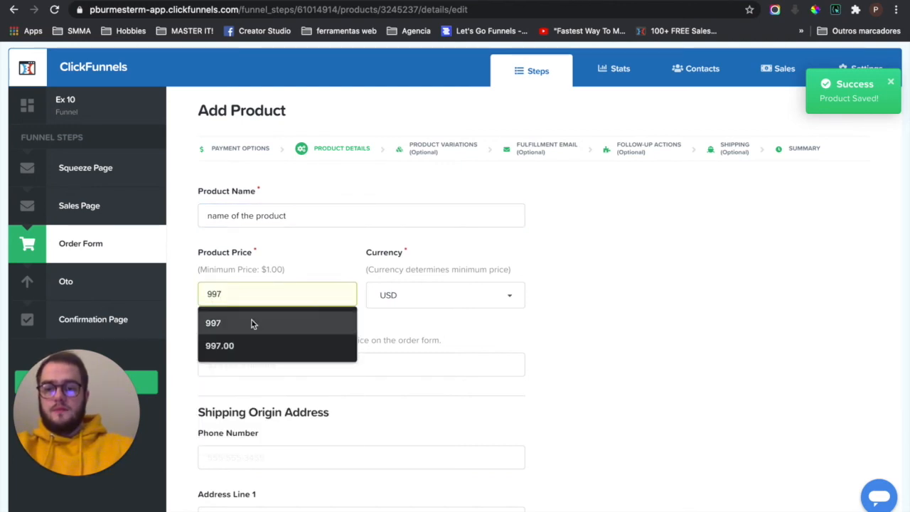
{"action": "left_click", "coordinate": [252, 322]}
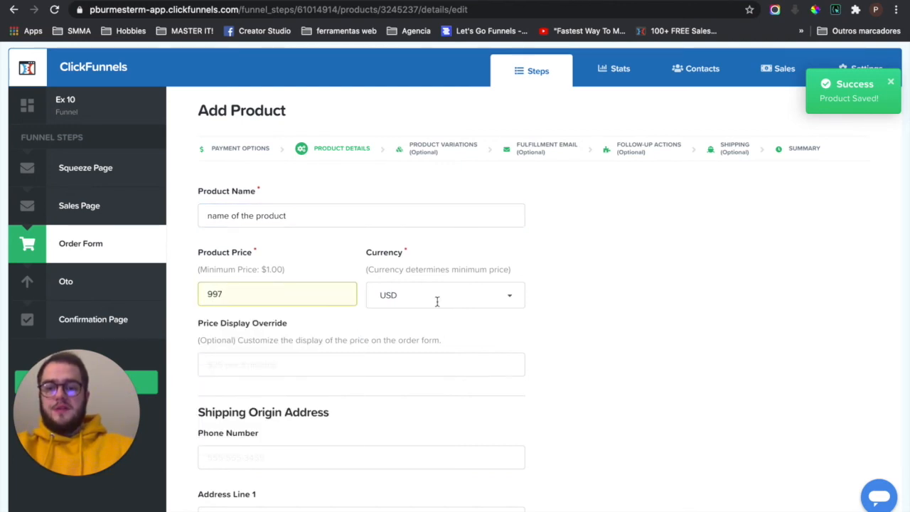
{"action": "scroll", "coordinate": [425, 304], "scroll_direction": "down", "scroll_amount": 3}
{"action": "left_click", "coordinate": [244, 252]}
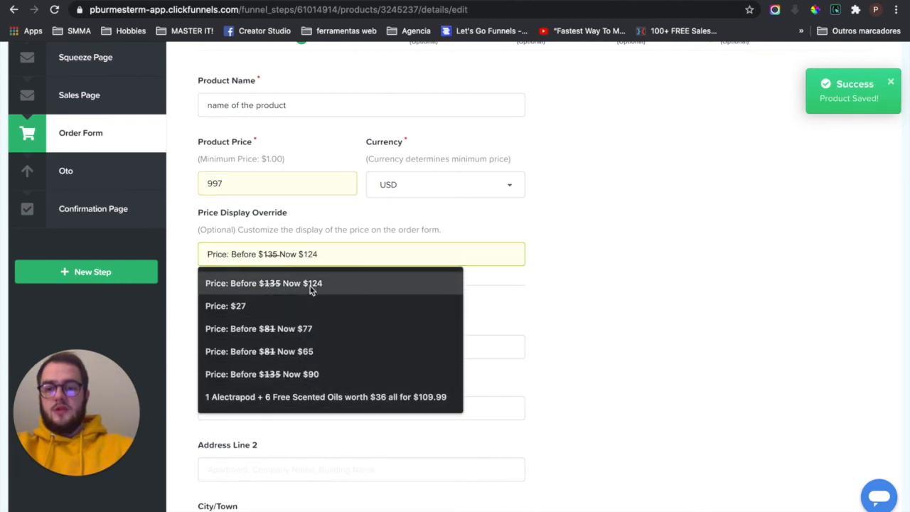
{"action": "left_click", "coordinate": [572, 217]}
Set the billing description to "name of the product" and save the product details
{"action": "scroll", "coordinate": [534, 267], "scroll_direction": "down", "scroll_amount": 3}
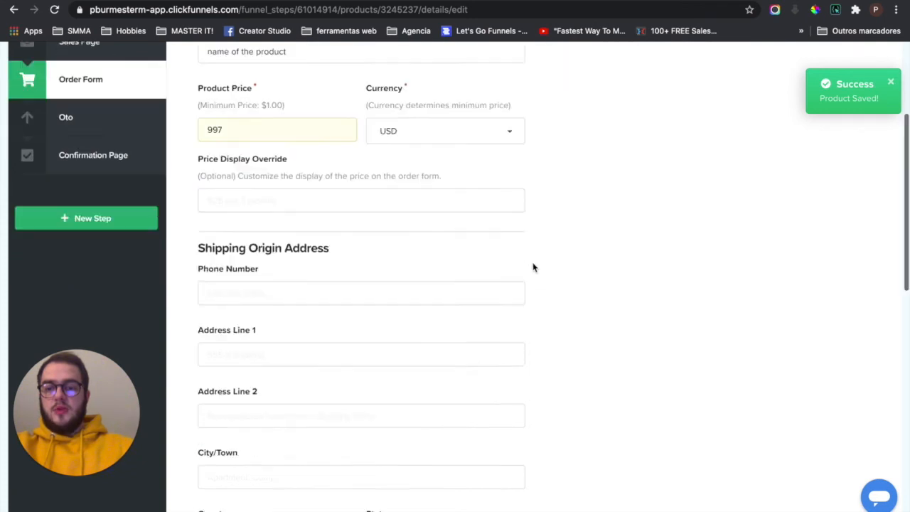
{"action": "scroll", "coordinate": [534, 267], "scroll_direction": "down", "scroll_amount": 4}
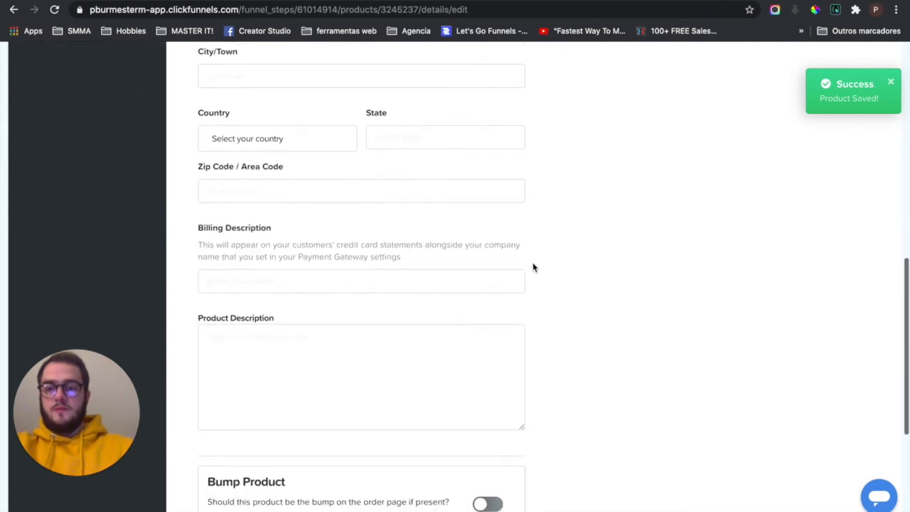
{"action": "left_click", "coordinate": [498, 281]}
{"action": "type", "text": "name "}
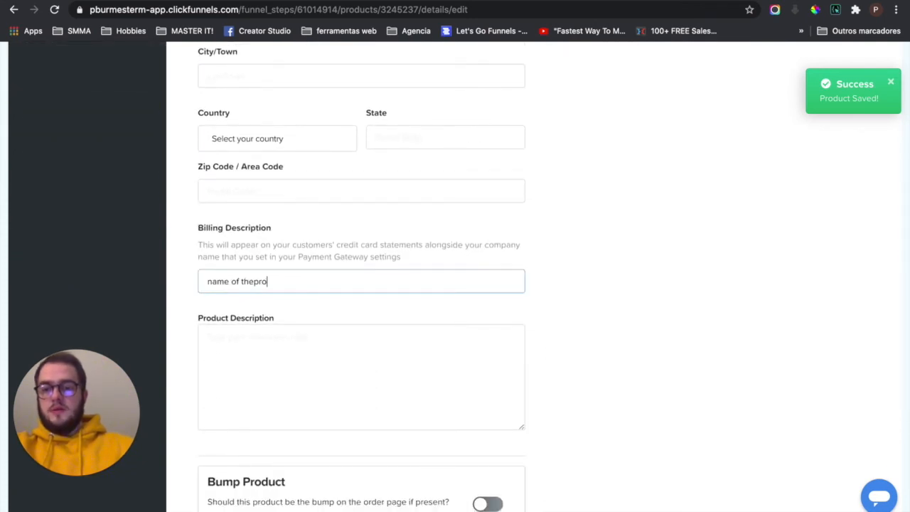
{"action": "type", "text": "of the product"}
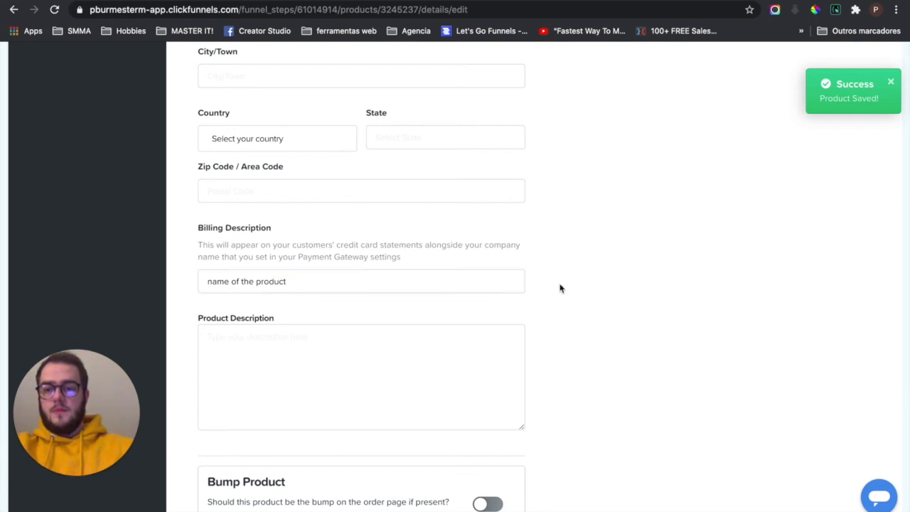
{"action": "scroll", "coordinate": [558, 286], "scroll_direction": "down", "scroll_amount": 3}
{"action": "left_click", "coordinate": [325, 226]}
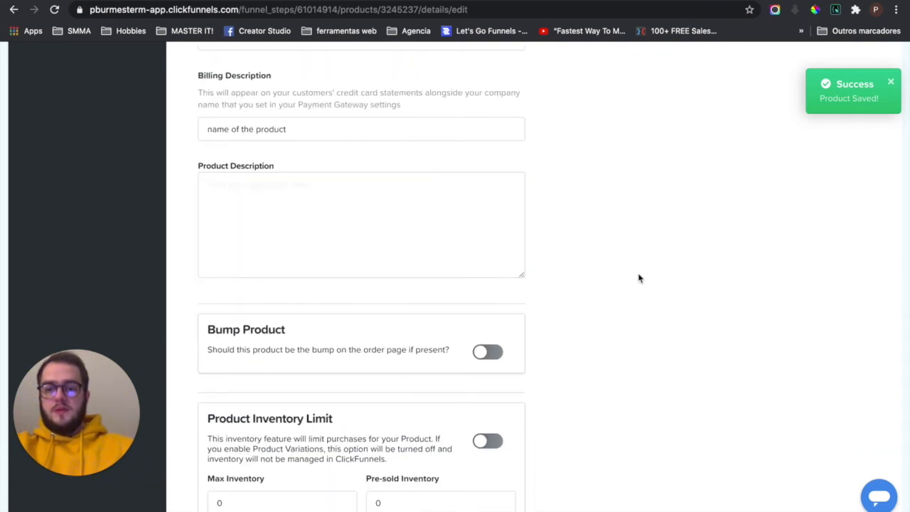
{"action": "scroll", "coordinate": [637, 277], "scroll_direction": "down", "scroll_amount": 2}
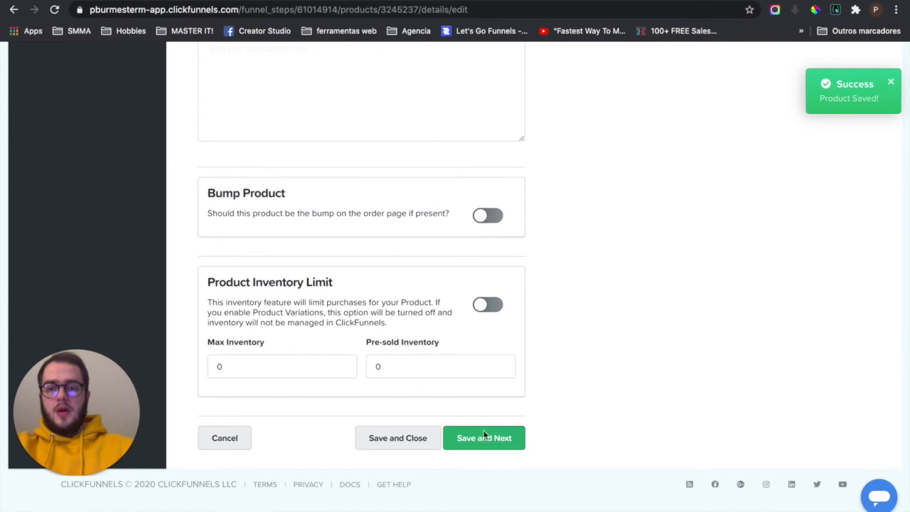
{"action": "left_click", "coordinate": [494, 446]}
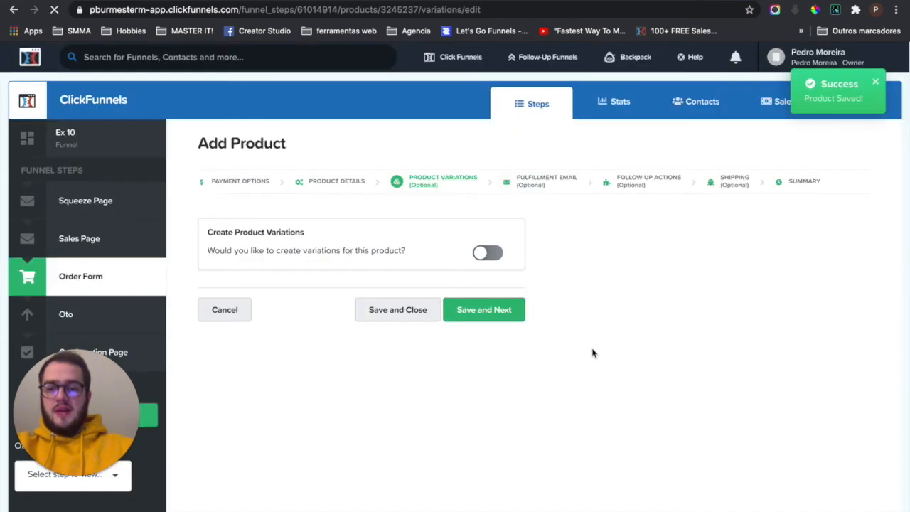
Skip the product's optional variations, fulfillment email, follow-up and shipping settings, and return to the order form's product list
{"action": "left_click", "coordinate": [497, 311]}
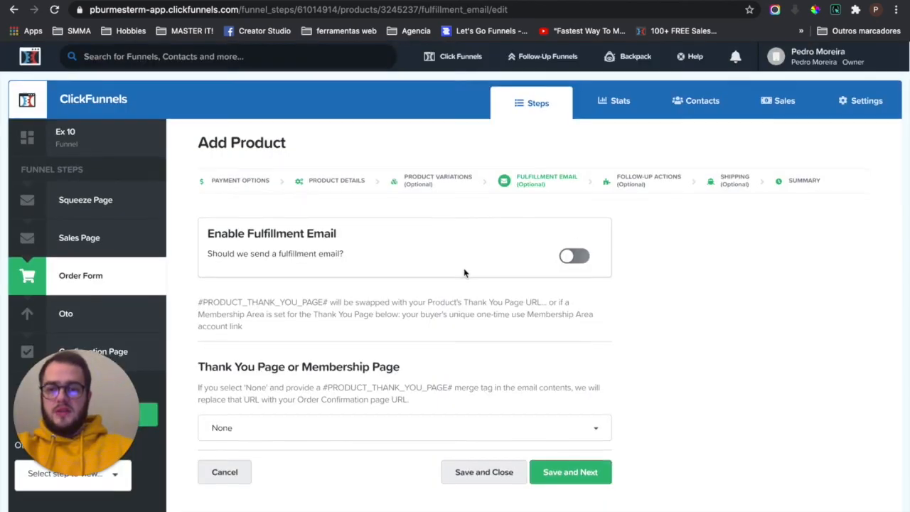
{"action": "scroll", "coordinate": [465, 270], "scroll_direction": "down", "scroll_amount": 1}
{"action": "left_click", "coordinate": [553, 433]}
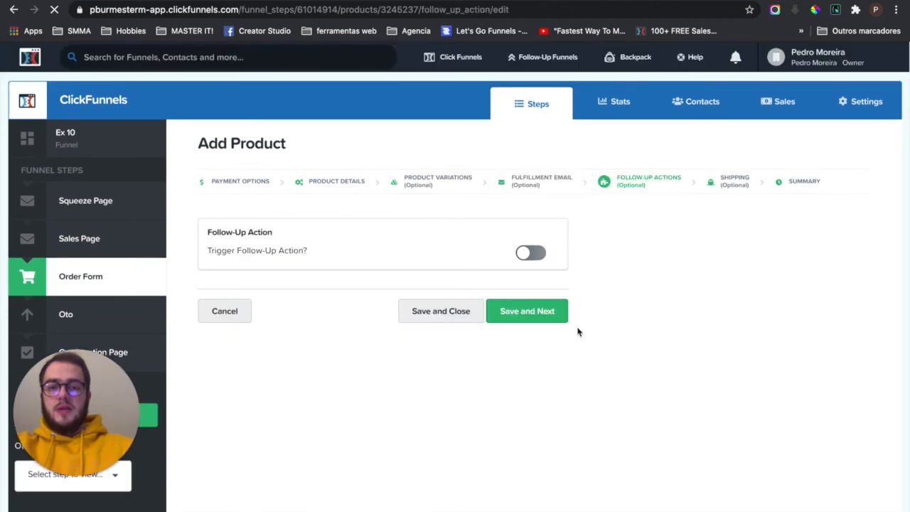
{"action": "left_click", "coordinate": [540, 313]}
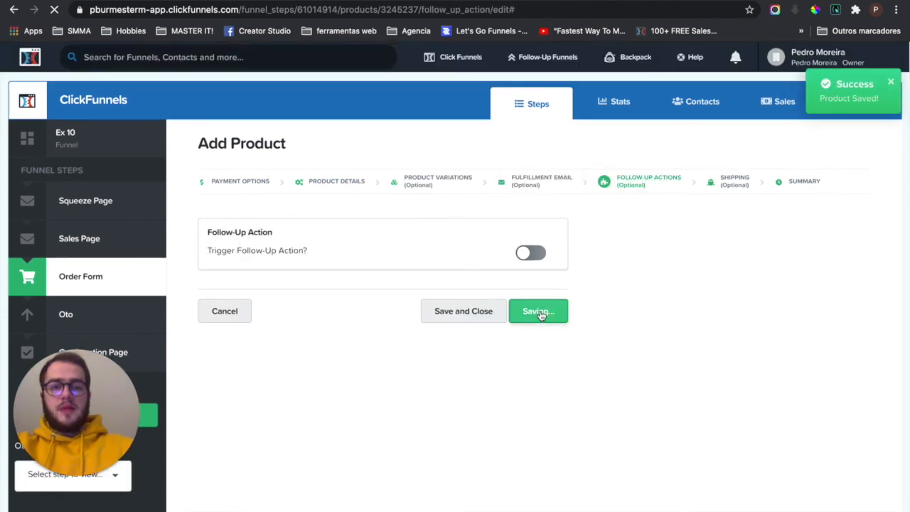
{"action": "left_click", "coordinate": [514, 346]}
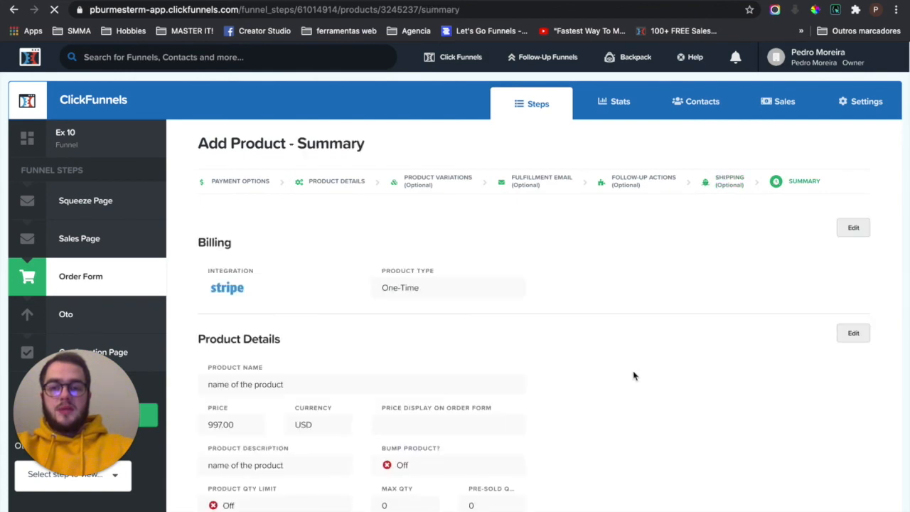
{"action": "scroll", "coordinate": [633, 374], "scroll_direction": "down", "scroll_amount": 5}
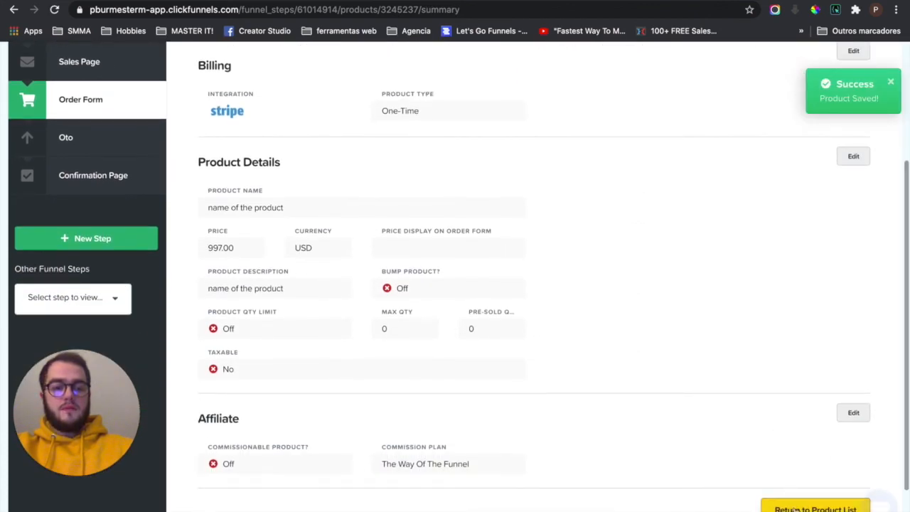
{"action": "left_click", "coordinate": [794, 509]}
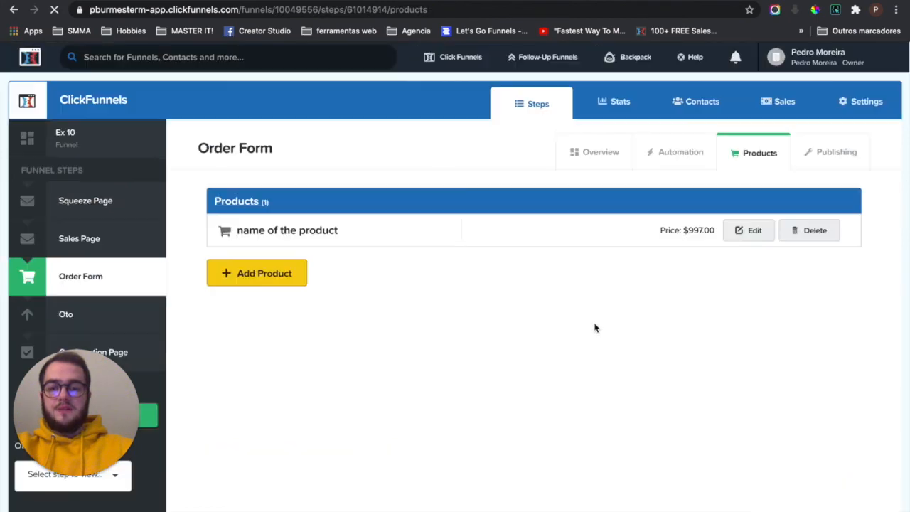
Add a second product to the order form as a One-Time Stripe sale and continue to its details
{"action": "left_click", "coordinate": [301, 275]}
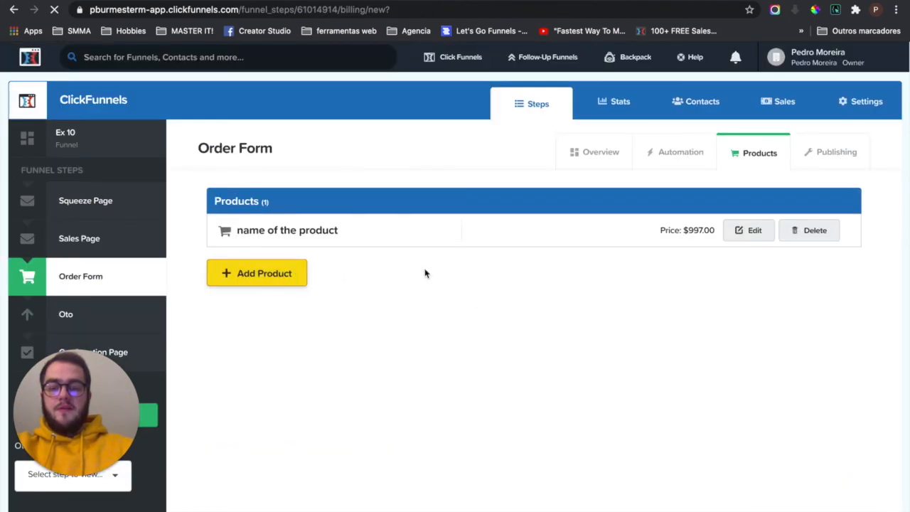
{"action": "left_click", "coordinate": [264, 282]}
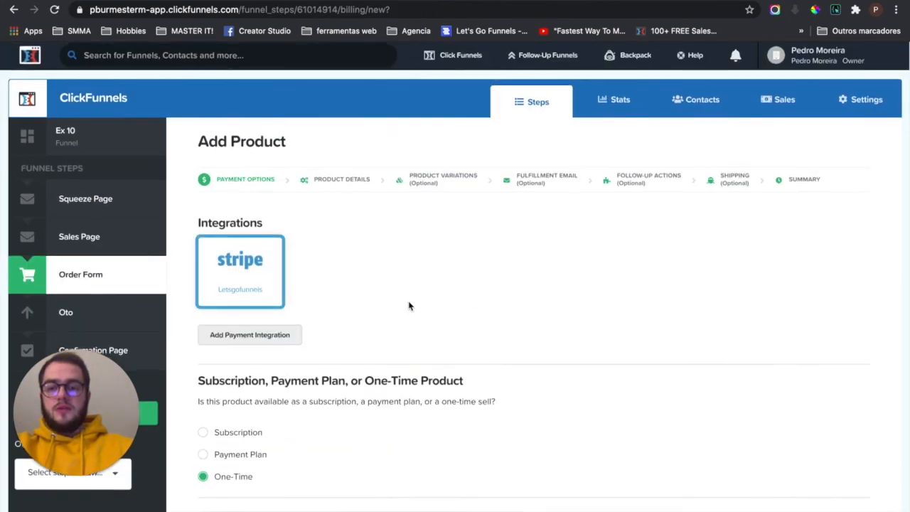
{"action": "scroll", "coordinate": [642, 345], "scroll_direction": "down", "scroll_amount": 3}
{"action": "left_click", "coordinate": [849, 436]}
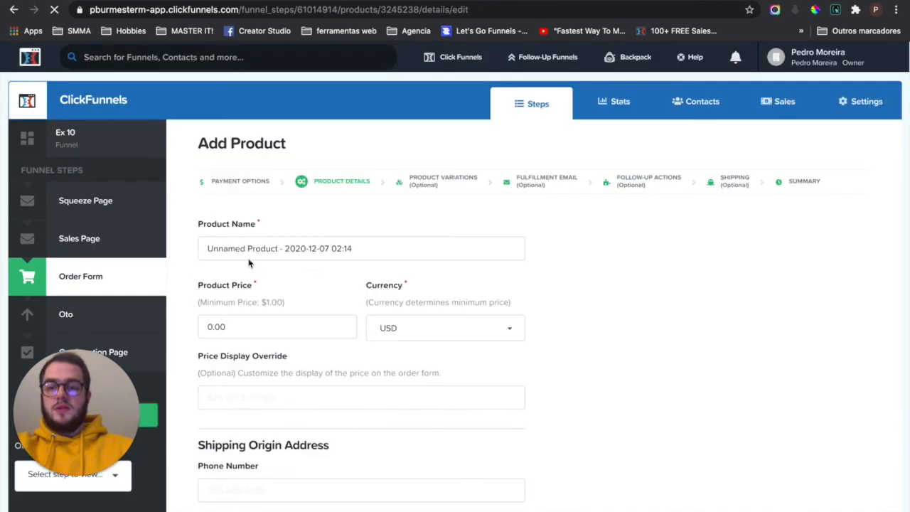
Name the second product "BUMP PRODUCT" and set its price to 47 USD
{"action": "triple_click", "coordinate": [247, 250]}
{"action": "key", "text": "BackSpace"}
{"action": "type", "text": "bump"}
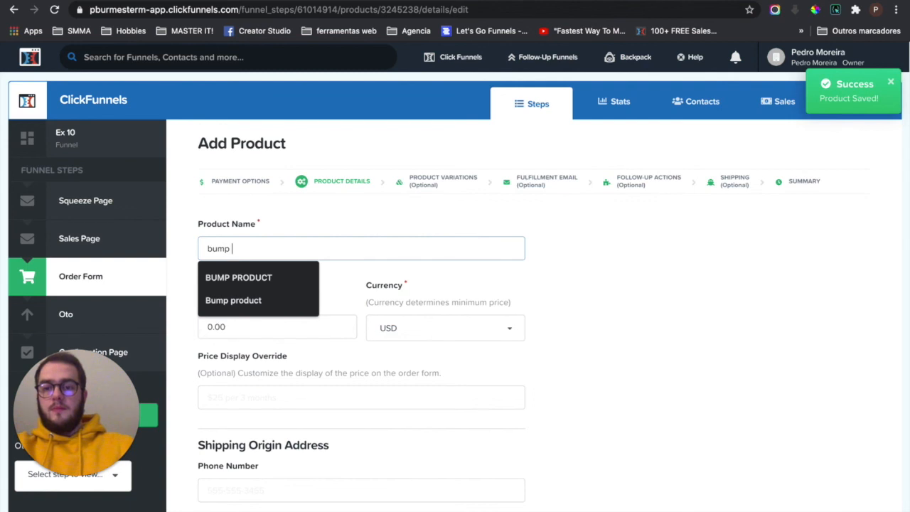
{"action": "left_click", "coordinate": [217, 276]}
{"action": "left_click", "coordinate": [248, 327]}
{"action": "type", "text": "47"}
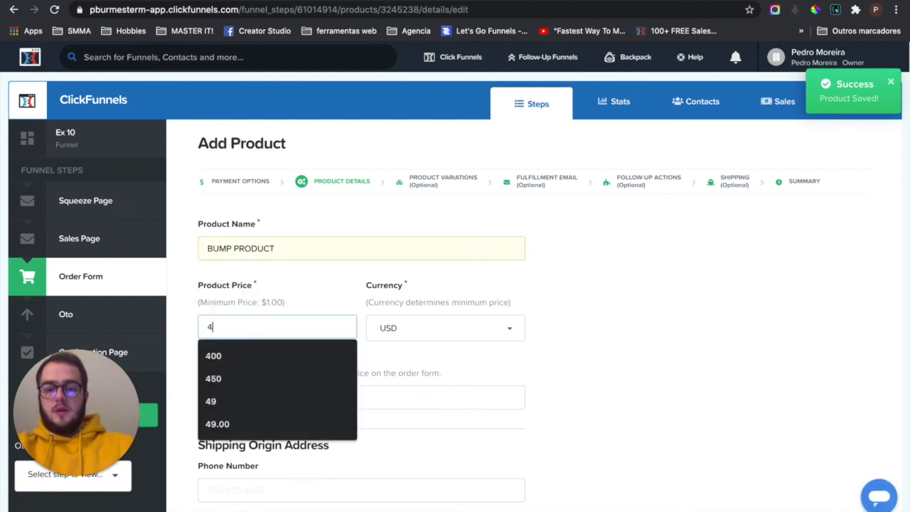
Set the bump product's price display on the order form to "Price: Before $135 Now $47", with $135 struck through
{"action": "scroll", "coordinate": [455, 284], "scroll_direction": "down", "scroll_amount": 3}
{"action": "left_click", "coordinate": [250, 273]}
{"action": "left_click", "coordinate": [258, 300]}
{"action": "scroll", "coordinate": [605, 329], "scroll_direction": "down", "scroll_amount": 3}
{"action": "key", "text": "BackSpace"}
{"action": "key", "text": "BackSpace"}
{"action": "key", "text": "BackSpace"}
{"action": "type", "text": "47"}
{"action": "scroll", "coordinate": [577, 295], "scroll_direction": "down", "scroll_amount": 7}
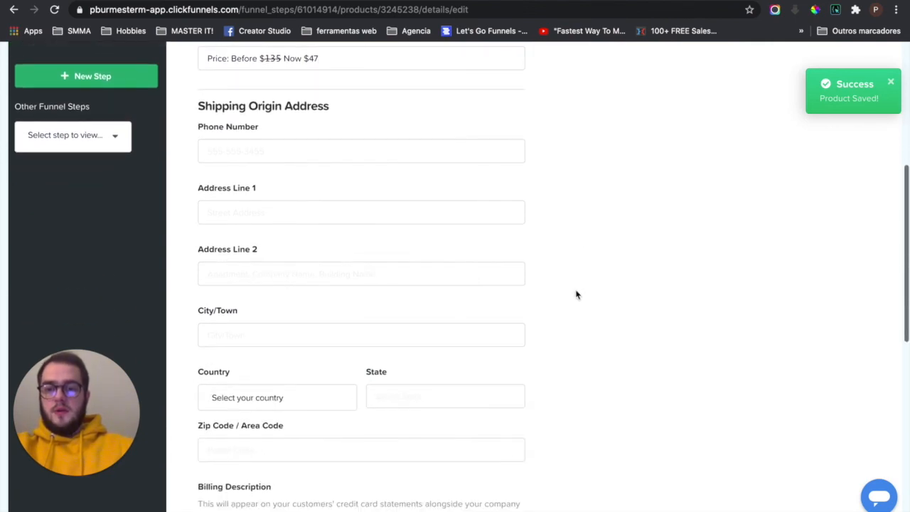
Set the billing description of the second product to "bump product"
{"action": "left_click", "coordinate": [295, 395]}
{"action": "type", "text": "bum"}
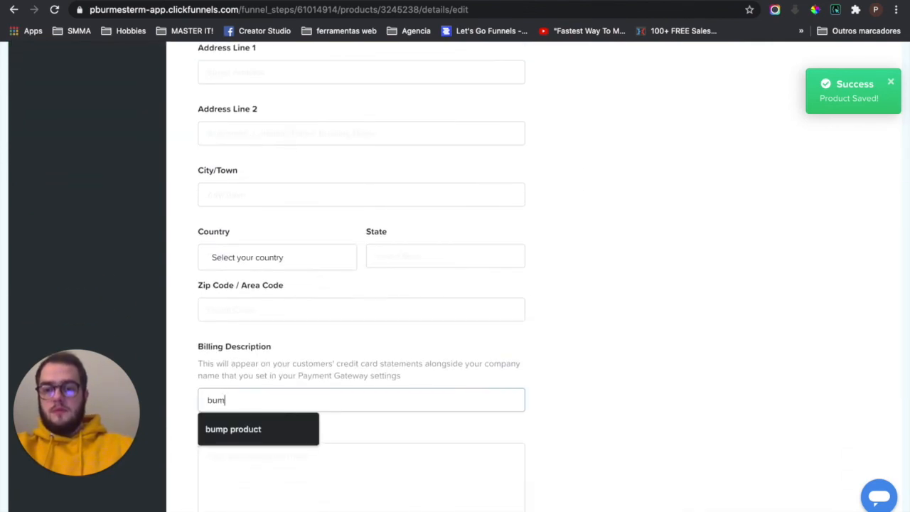
{"action": "type", "text": "p product"}
{"action": "left_click", "coordinate": [229, 430]}
{"action": "scroll", "coordinate": [553, 379], "scroll_direction": "down", "scroll_amount": 5}
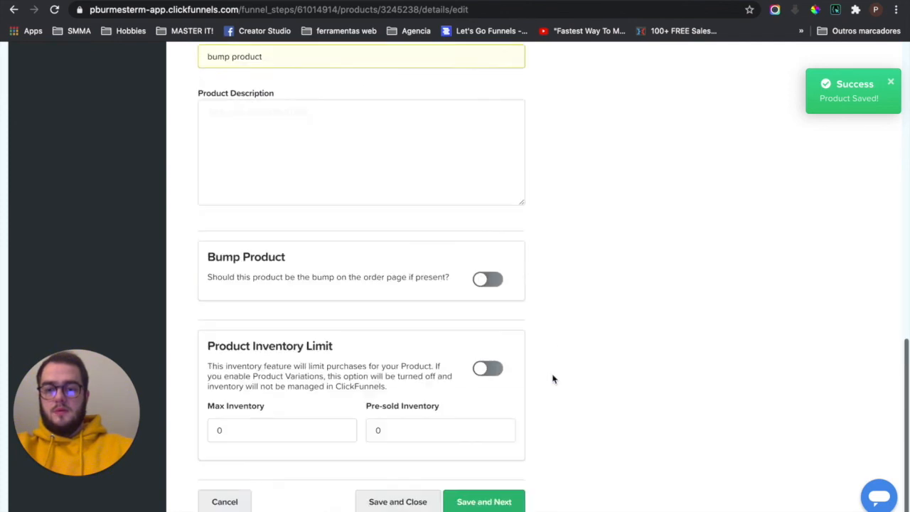
Make this product the bump on the order page and save its details to continue
{"action": "scroll", "coordinate": [553, 378], "scroll_direction": "up", "scroll_amount": 1}
{"action": "scroll", "coordinate": [462, 299], "scroll_direction": "down", "scroll_amount": 2}
{"action": "left_click", "coordinate": [496, 276]}
{"action": "left_click", "coordinate": [483, 483]}
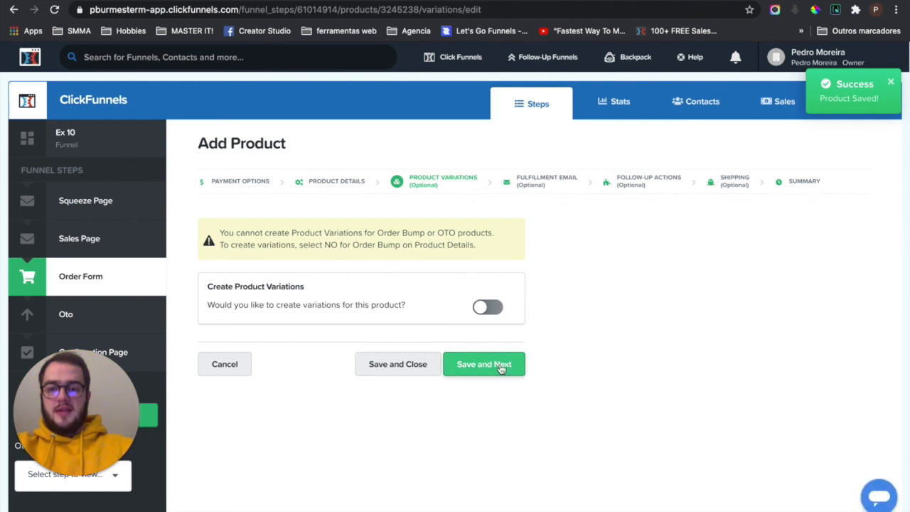
Leave the bump product's variations, fulfillment email, follow-up and shipping options unchanged, and finish adding it to the order form
{"action": "left_click", "coordinate": [501, 365]}
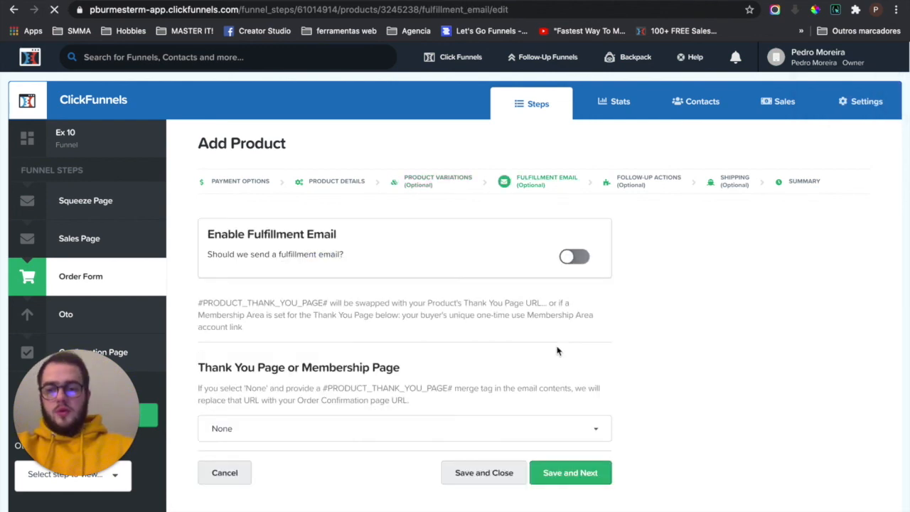
{"action": "scroll", "coordinate": [559, 376], "scroll_direction": "down", "scroll_amount": 2}
{"action": "left_click", "coordinate": [567, 403]}
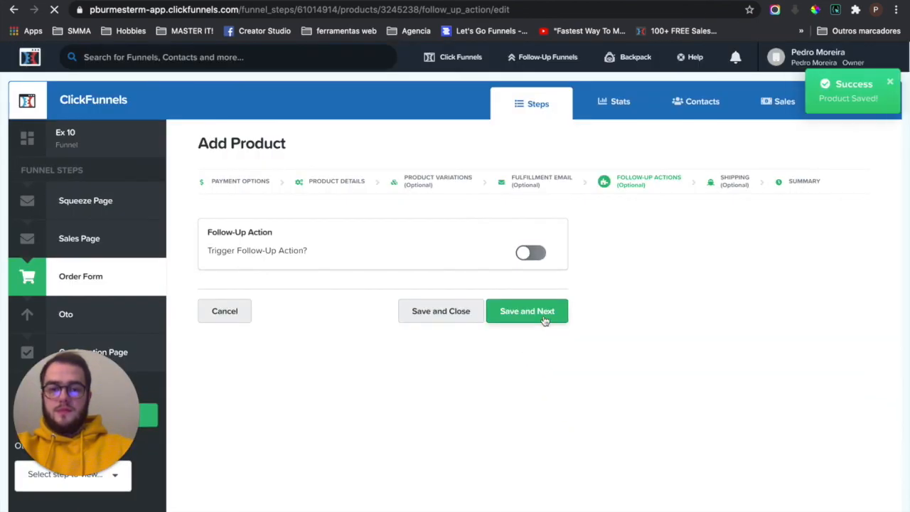
{"action": "left_click", "coordinate": [545, 319]}
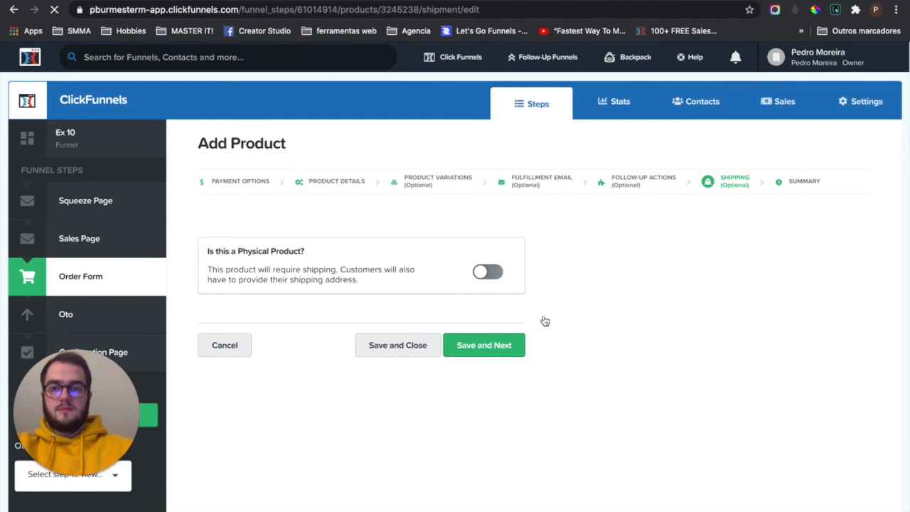
{"action": "left_click", "coordinate": [481, 346]}
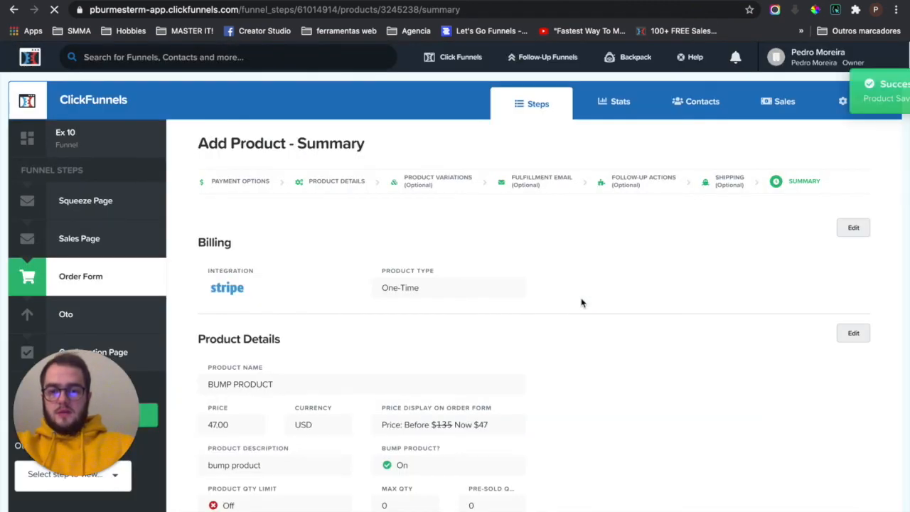
{"action": "scroll", "coordinate": [581, 303], "scroll_direction": "down", "scroll_amount": 3}
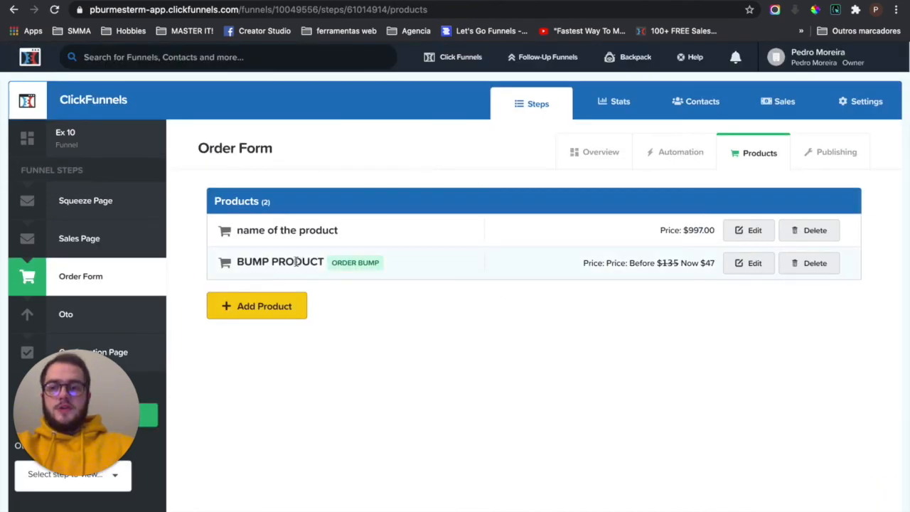
Open the OTO step's product settings to see where its product is added
{"action": "left_click", "coordinate": [116, 322]}
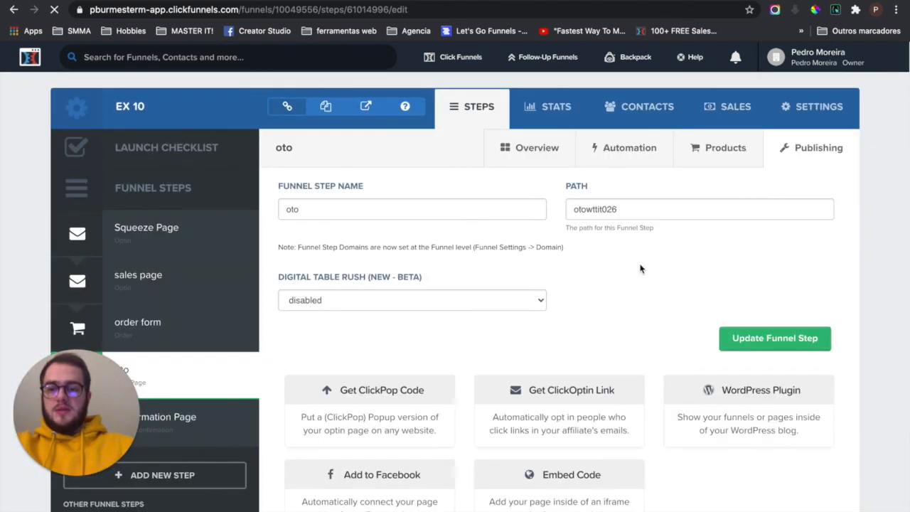
{"action": "left_click", "coordinate": [715, 152]}
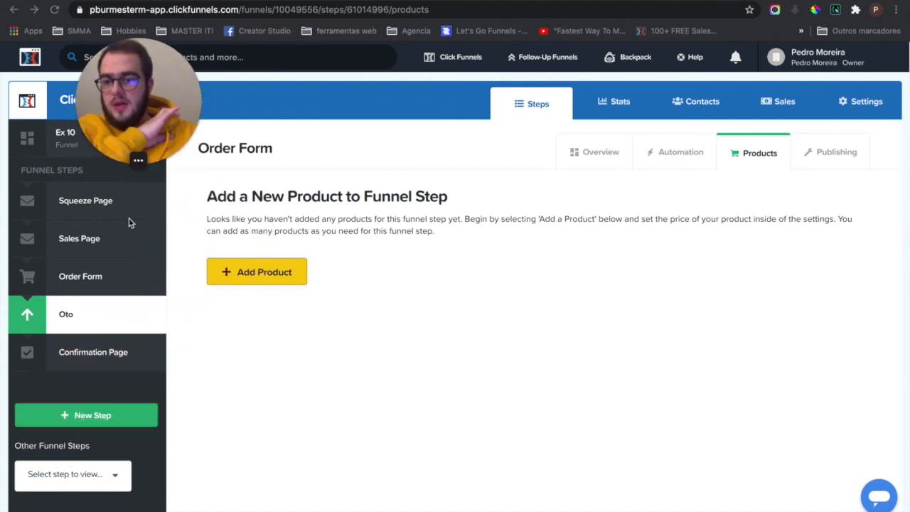
Open the Confirmation Page step's overview and copy its page URL
{"action": "left_click", "coordinate": [97, 357]}
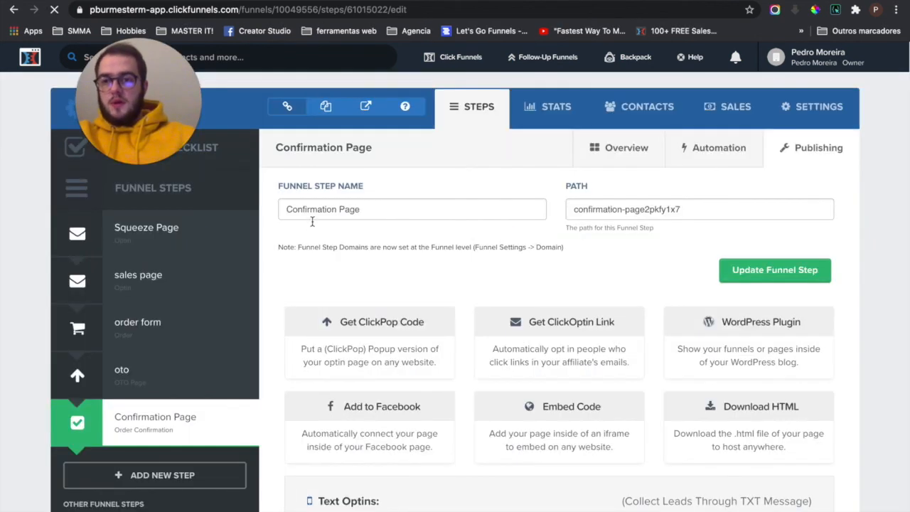
{"action": "left_click", "coordinate": [613, 147]}
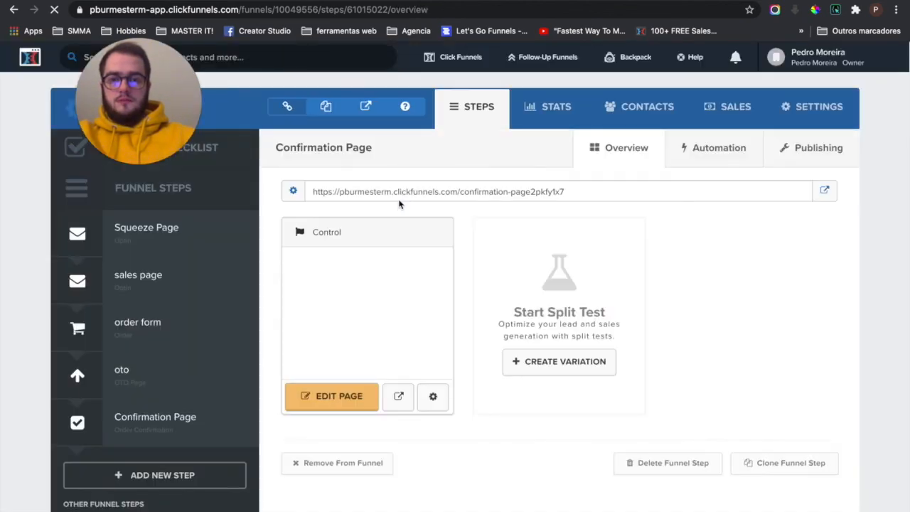
{"action": "double_click", "coordinate": [387, 193]}
{"action": "triple_click", "coordinate": [387, 192]}
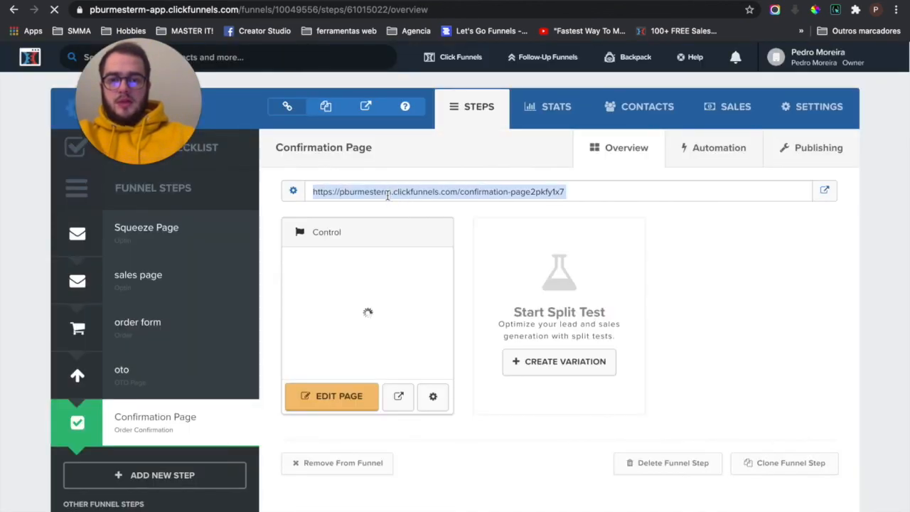
Open the OTO page in the editor and set its submit destination to the copied confirmation page URL
{"action": "left_click", "coordinate": [176, 380]}
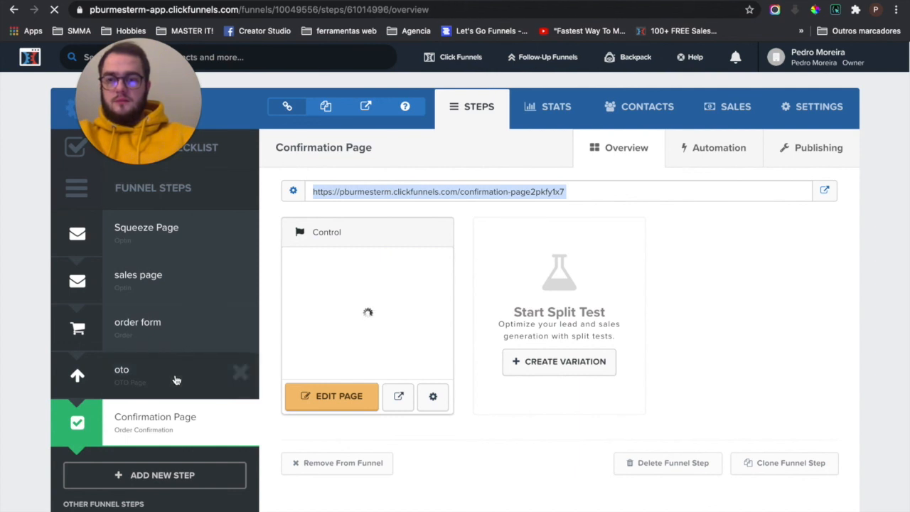
{"action": "left_click", "coordinate": [335, 401]}
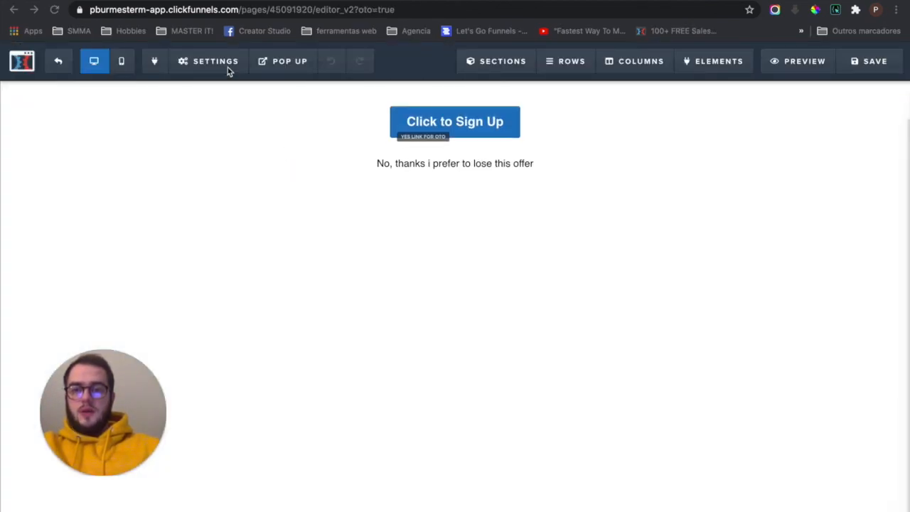
{"action": "left_click", "coordinate": [225, 64]}
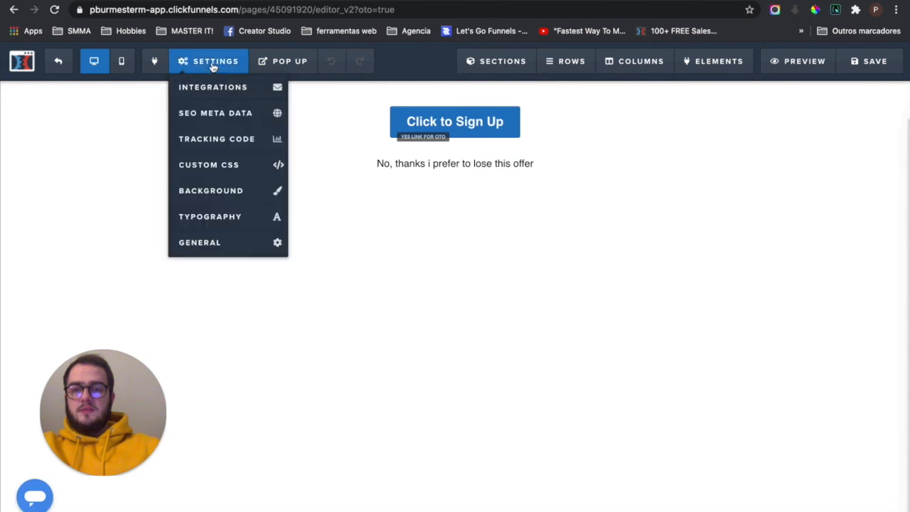
{"action": "left_click", "coordinate": [228, 241]}
{"action": "left_click", "coordinate": [808, 140]}
{"action": "key", "text": "super+v"}
{"action": "key", "text": "BackSpace"}
Hide the affiliate badge on the OTO page and save the page
{"action": "left_click", "coordinate": [782, 202]}
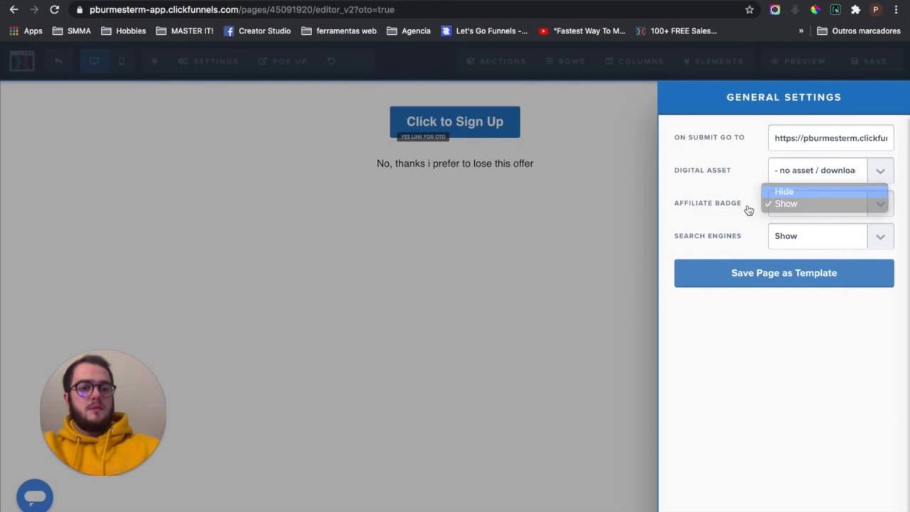
{"action": "left_click", "coordinate": [792, 189]}
{"action": "left_click", "coordinate": [589, 204]}
{"action": "left_click", "coordinate": [873, 61]}
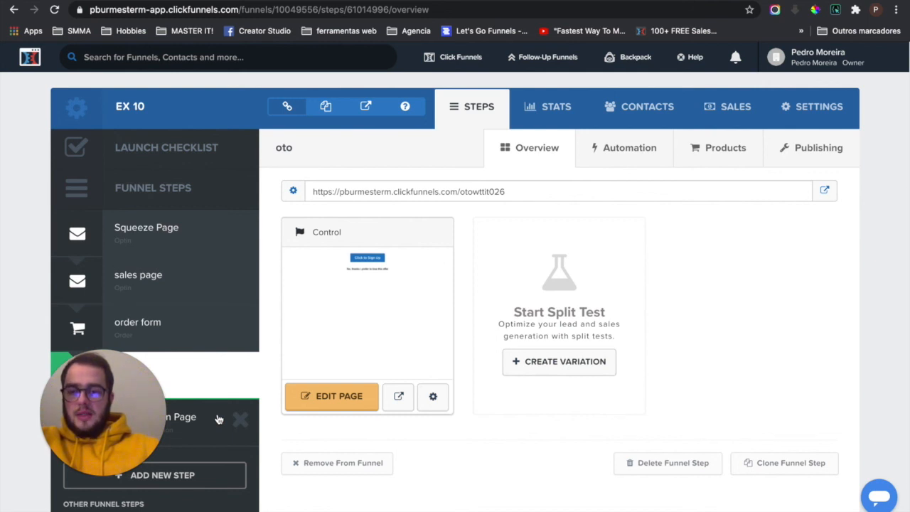
{"action": "scroll", "coordinate": [644, 240], "scroll_direction": "down", "scroll_amount": 2}
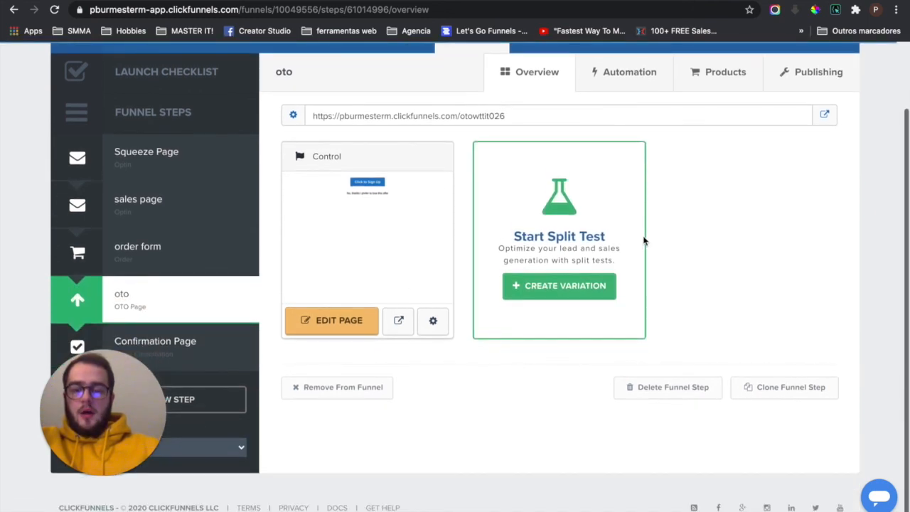
{"action": "scroll", "coordinate": [644, 240], "scroll_direction": "up", "scroll_amount": 2}
{"action": "scroll", "coordinate": [644, 240], "scroll_direction": "down", "scroll_amount": 1}
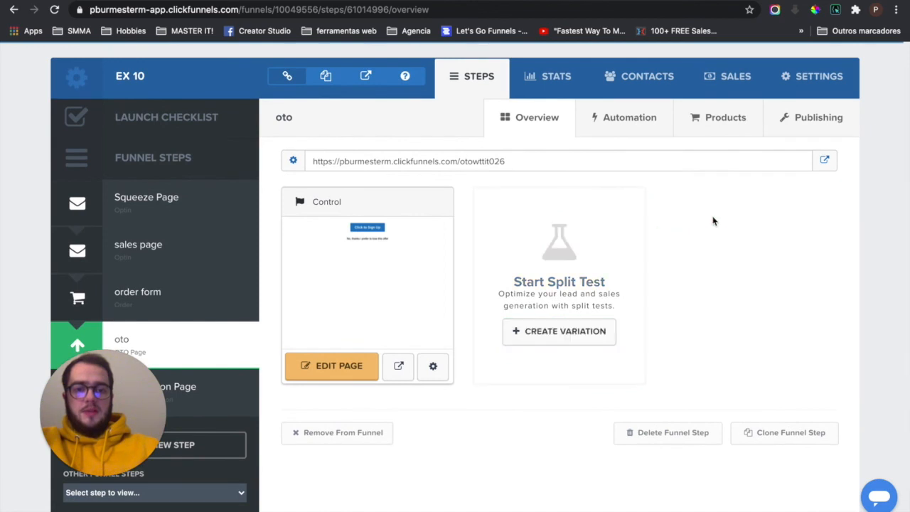